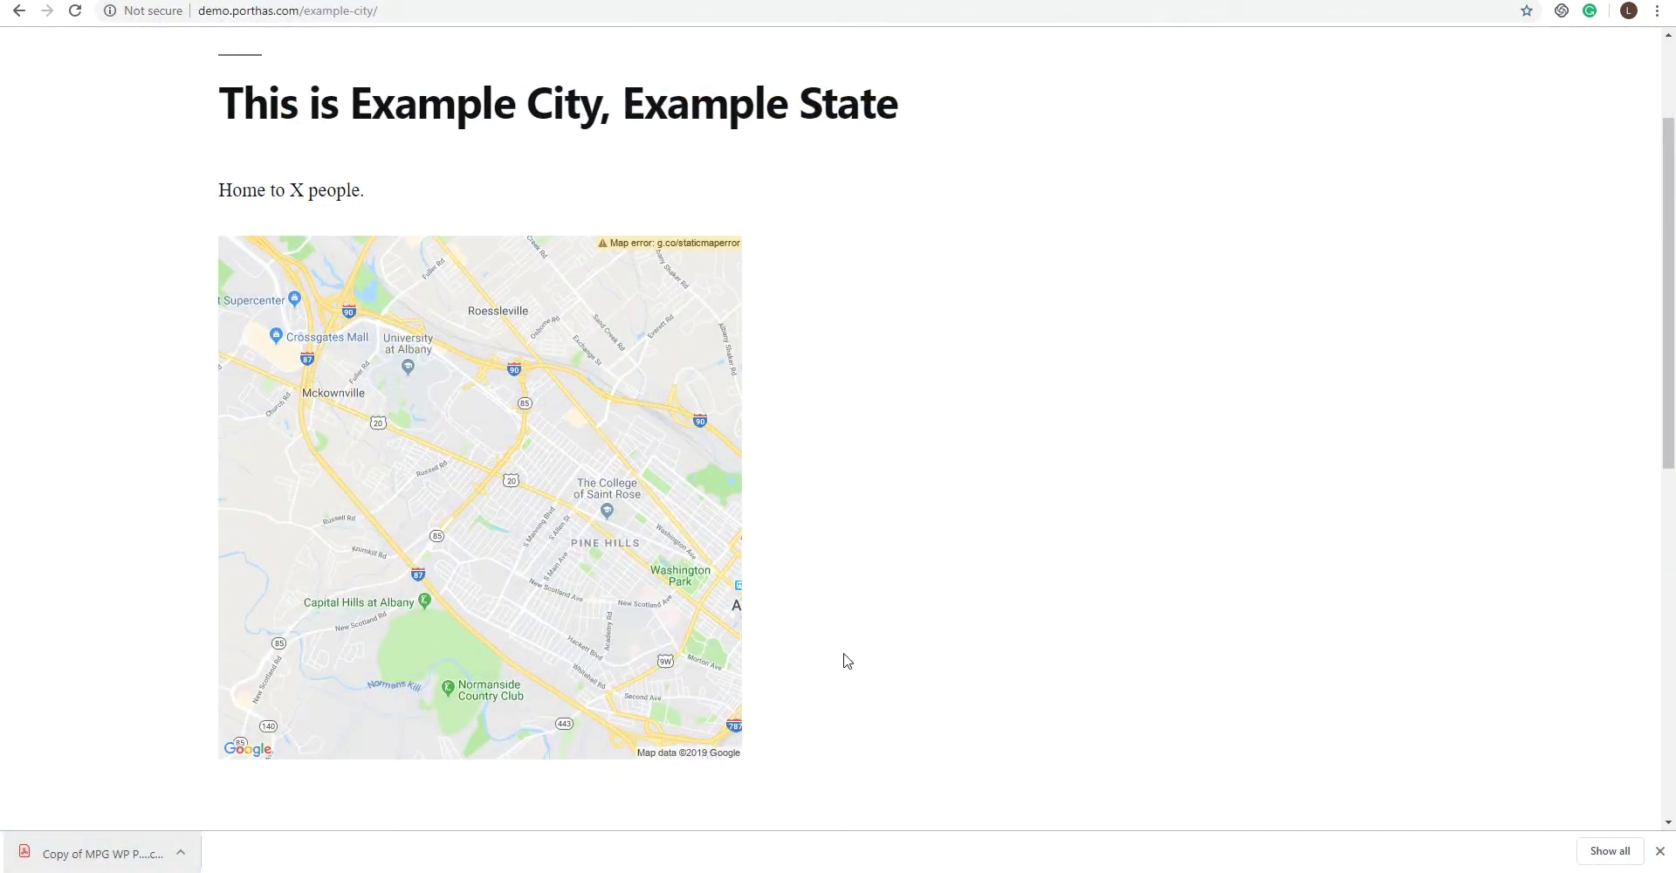
Examine the map image embedded on the published Example City page
scroll(847, 661, "up", 2)
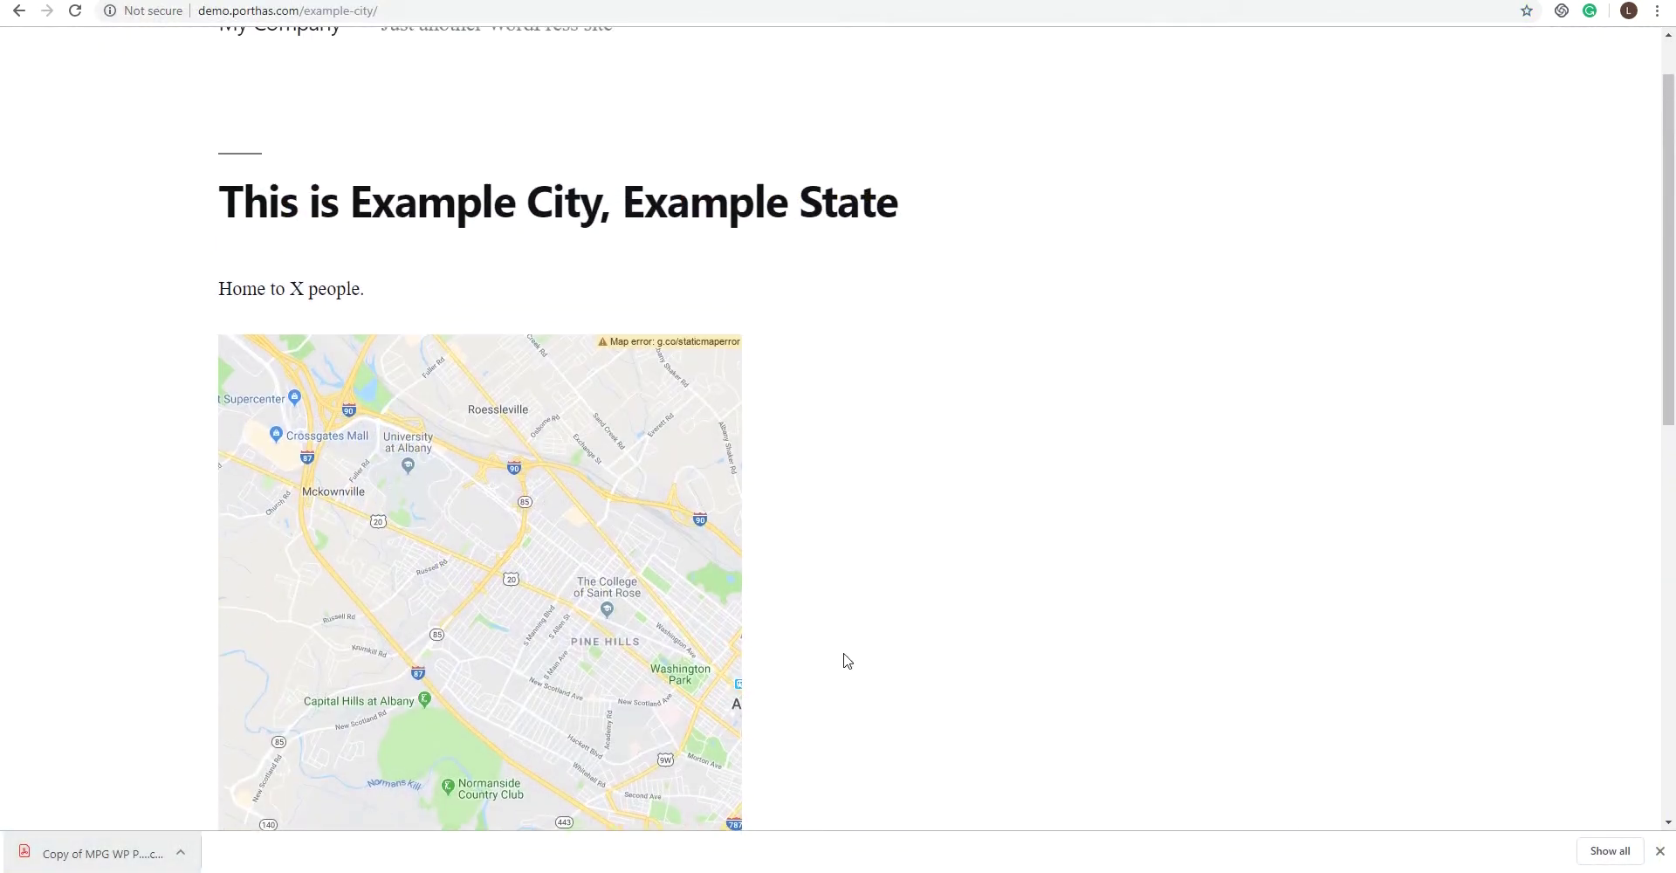
scroll(847, 660, "down", 3)
scroll(846, 661, "down", 2)
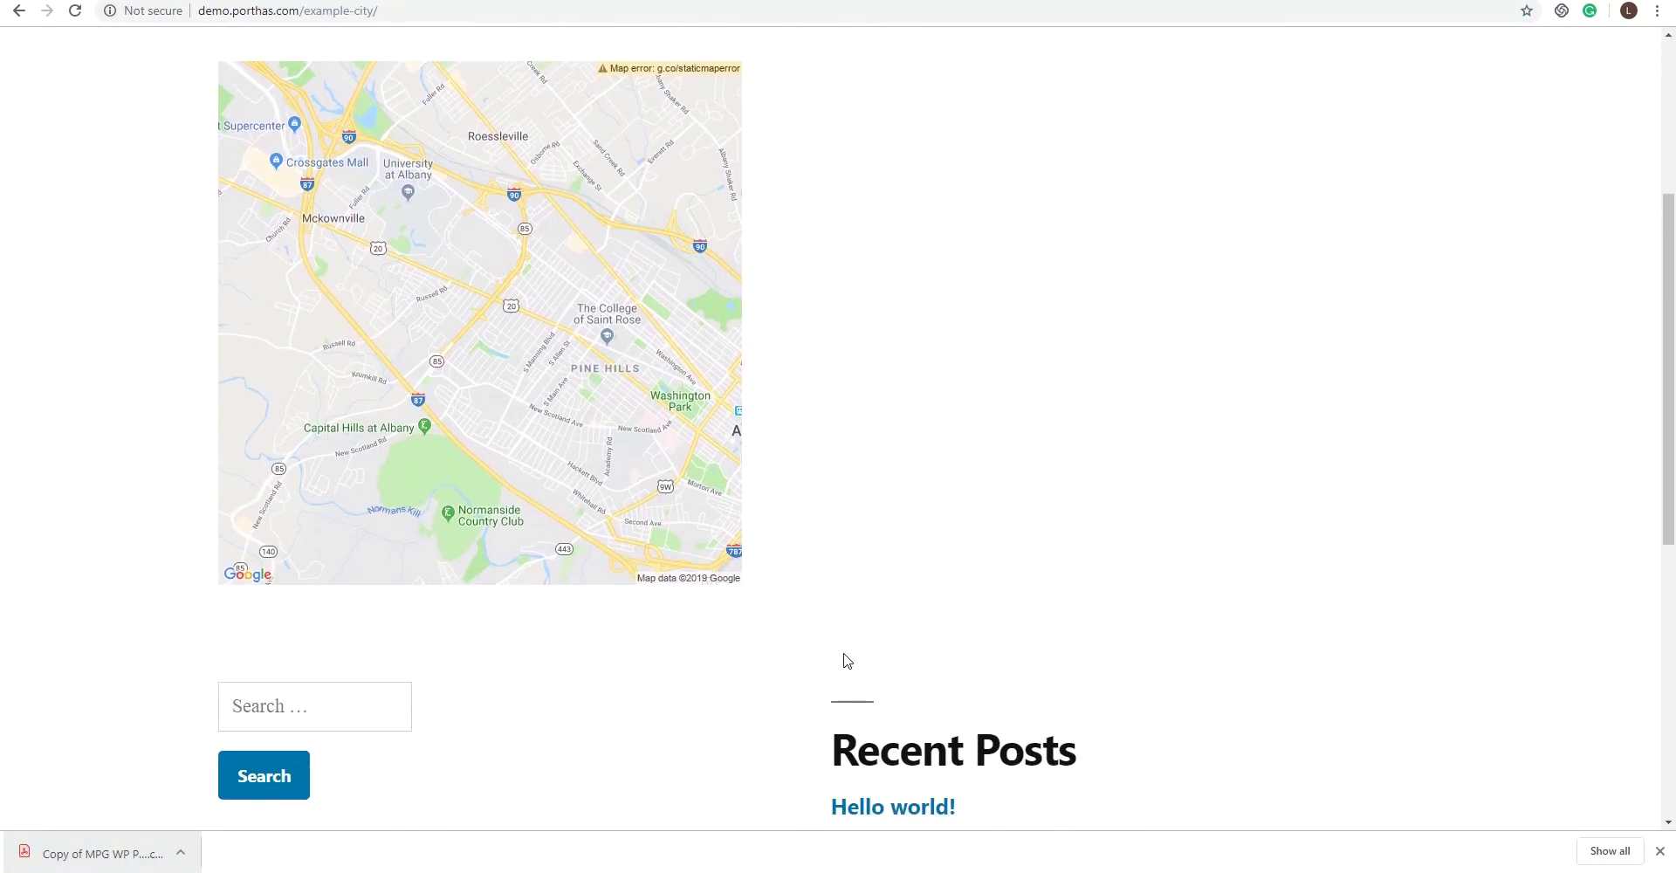
scroll(846, 660, "up", 4)
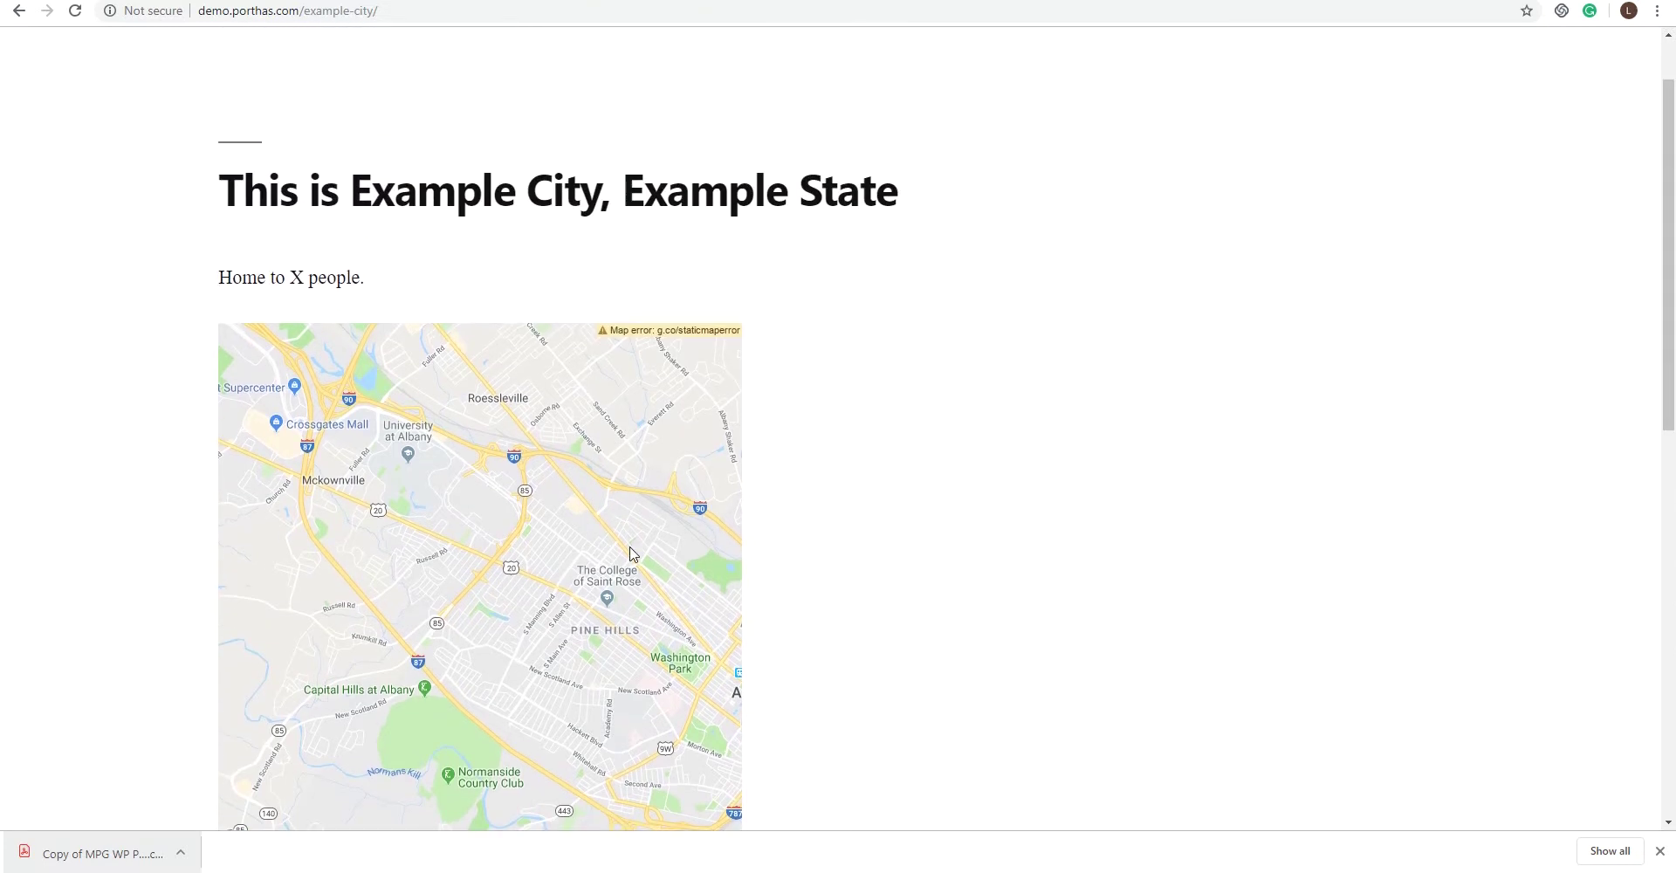
right_click(630, 554)
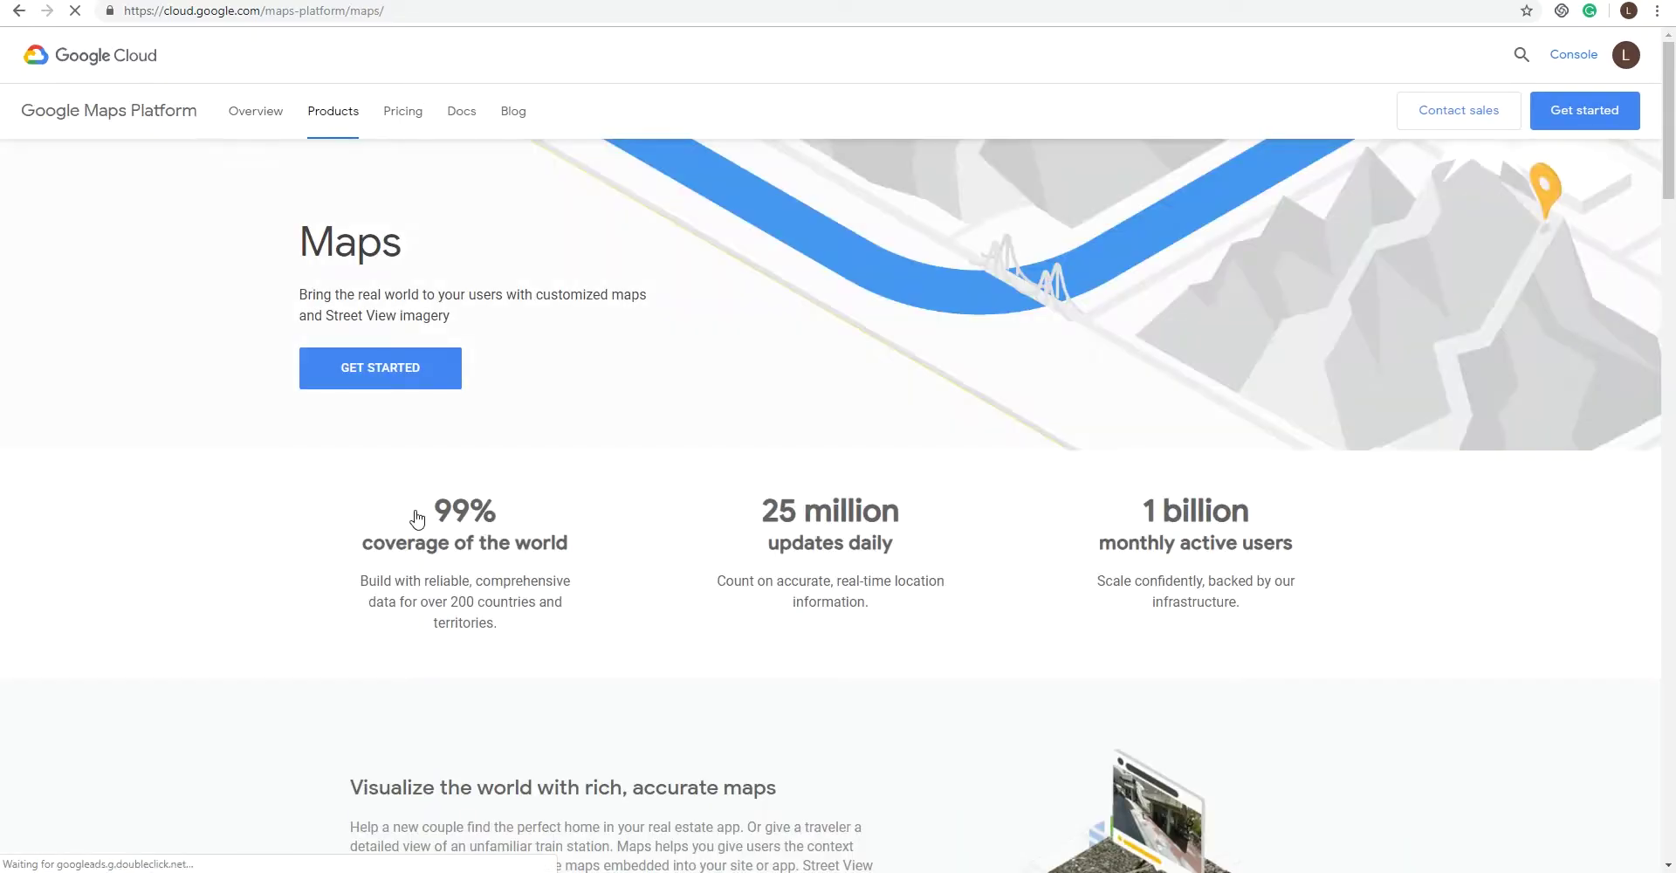
Look through the Google Maps Platform Maps product page, start its sign-up, and highlight the billing setup task
scroll(594, 580, "down", 5)
scroll(595, 587, "down", 20)
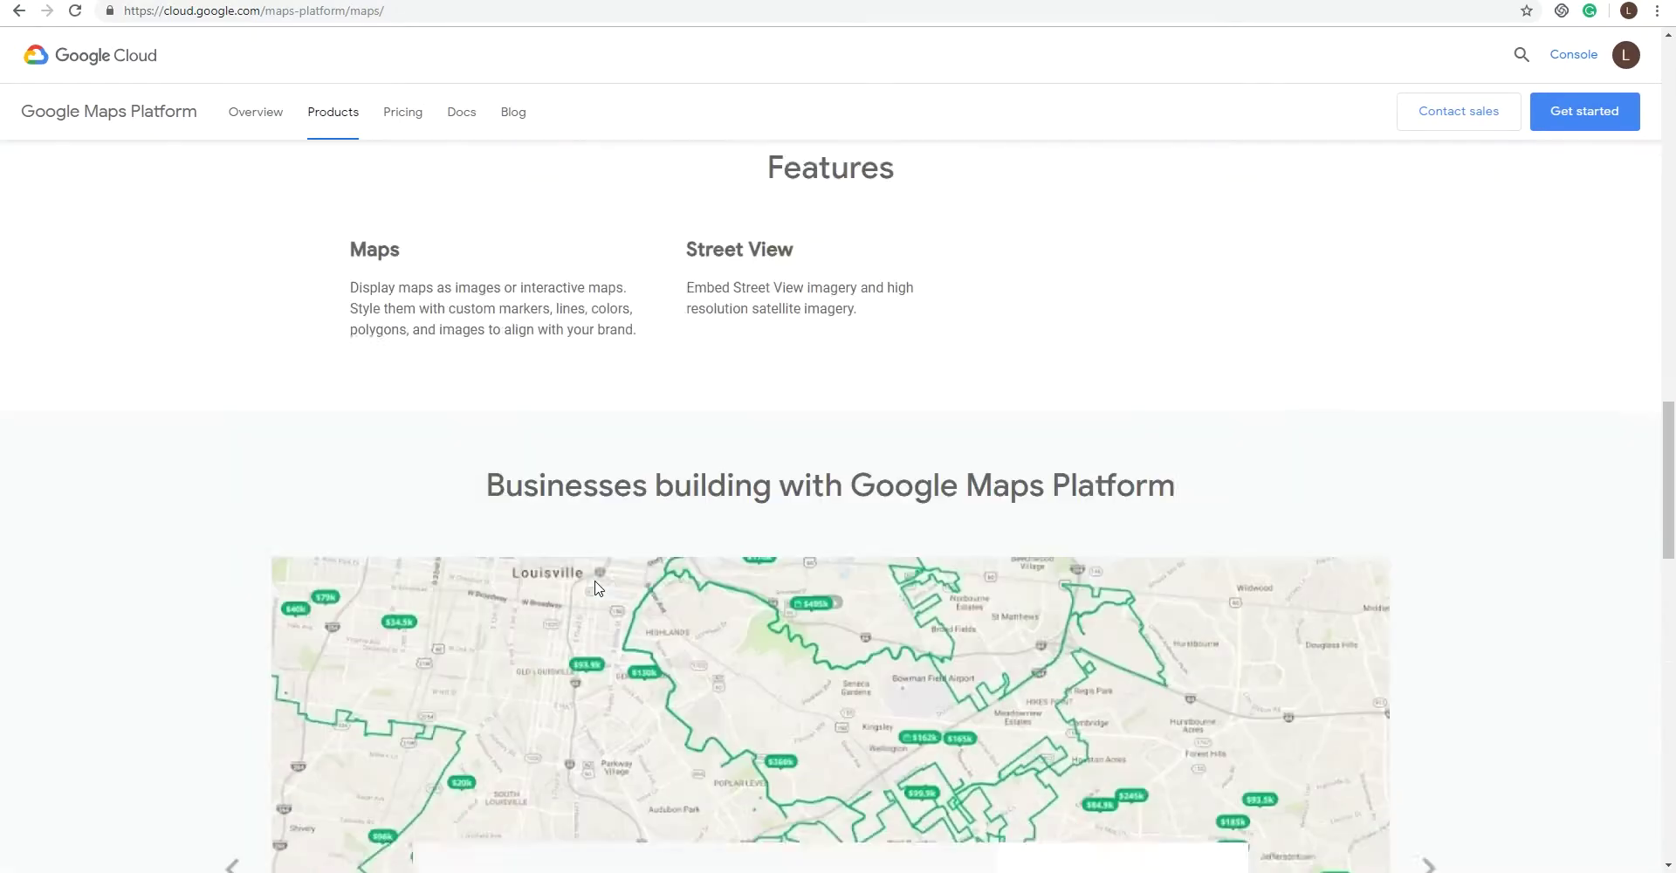
scroll(593, 588, "down", 2)
scroll(594, 588, "up", 2)
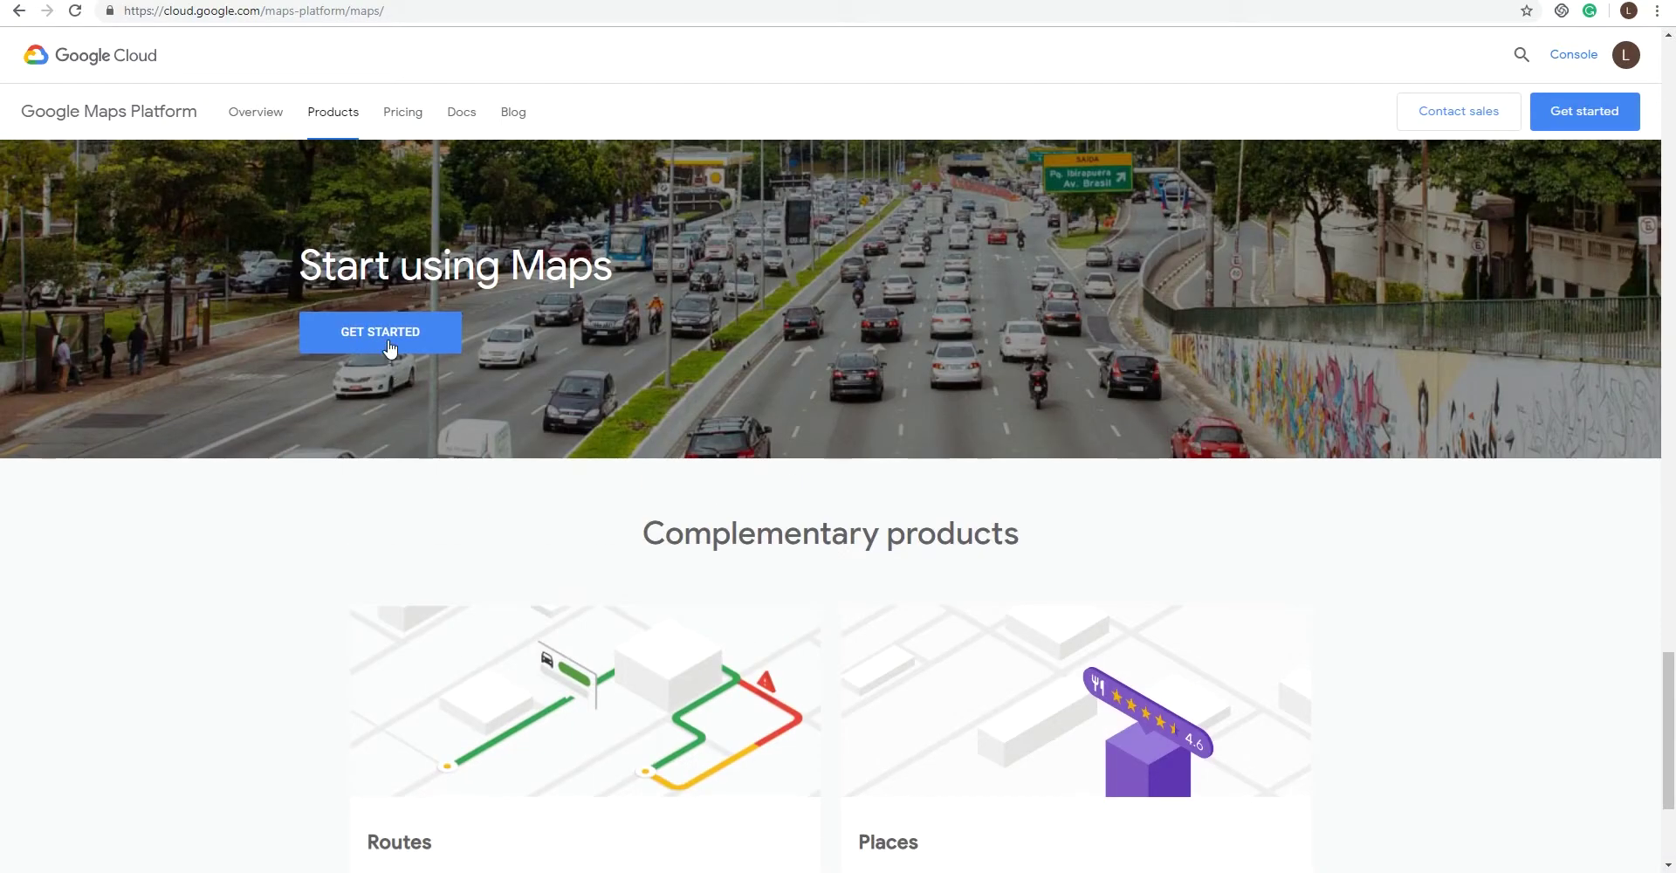
left_click(390, 347)
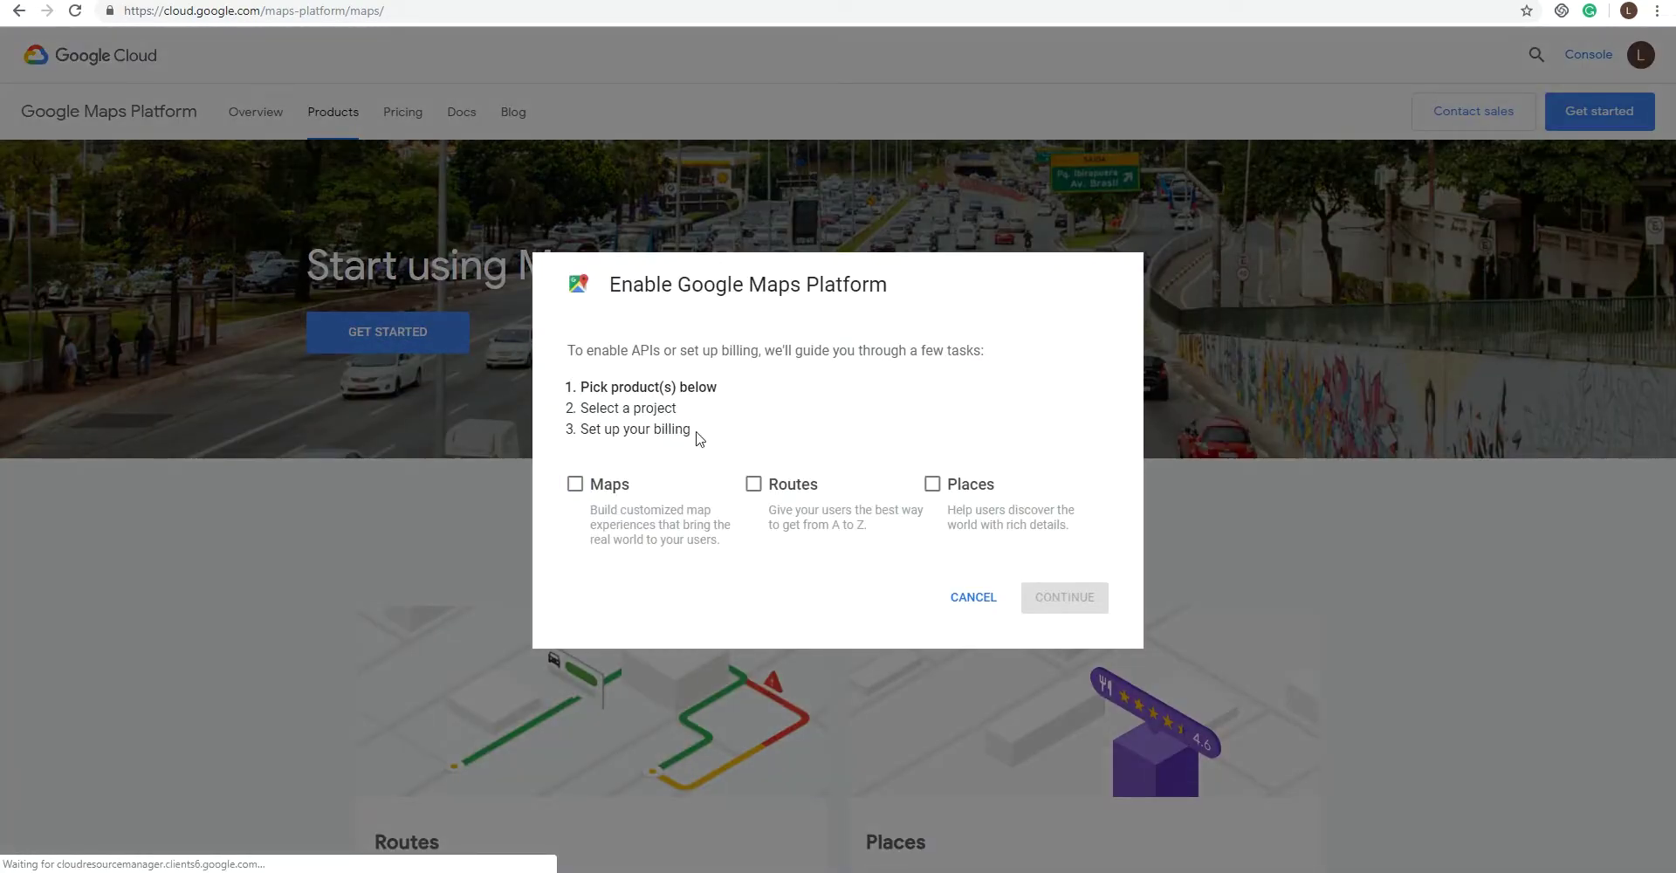
left_click_drag(692, 430, 593, 430)
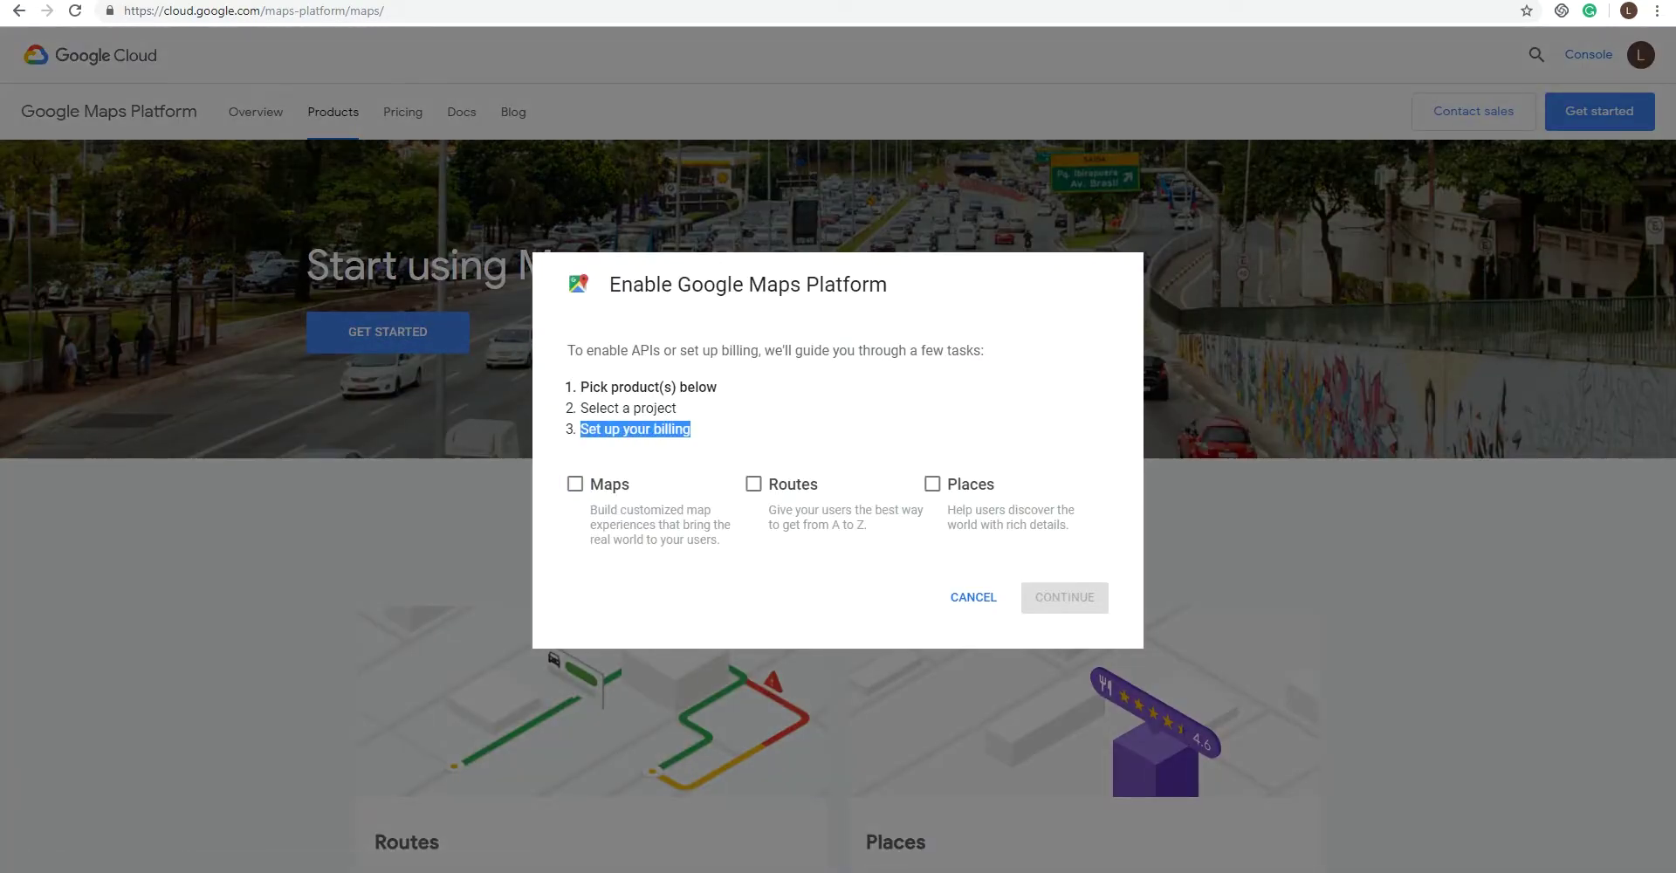
Return to the Google Maps Platform product overview and open the details of the Maps product
key("alt+Left")
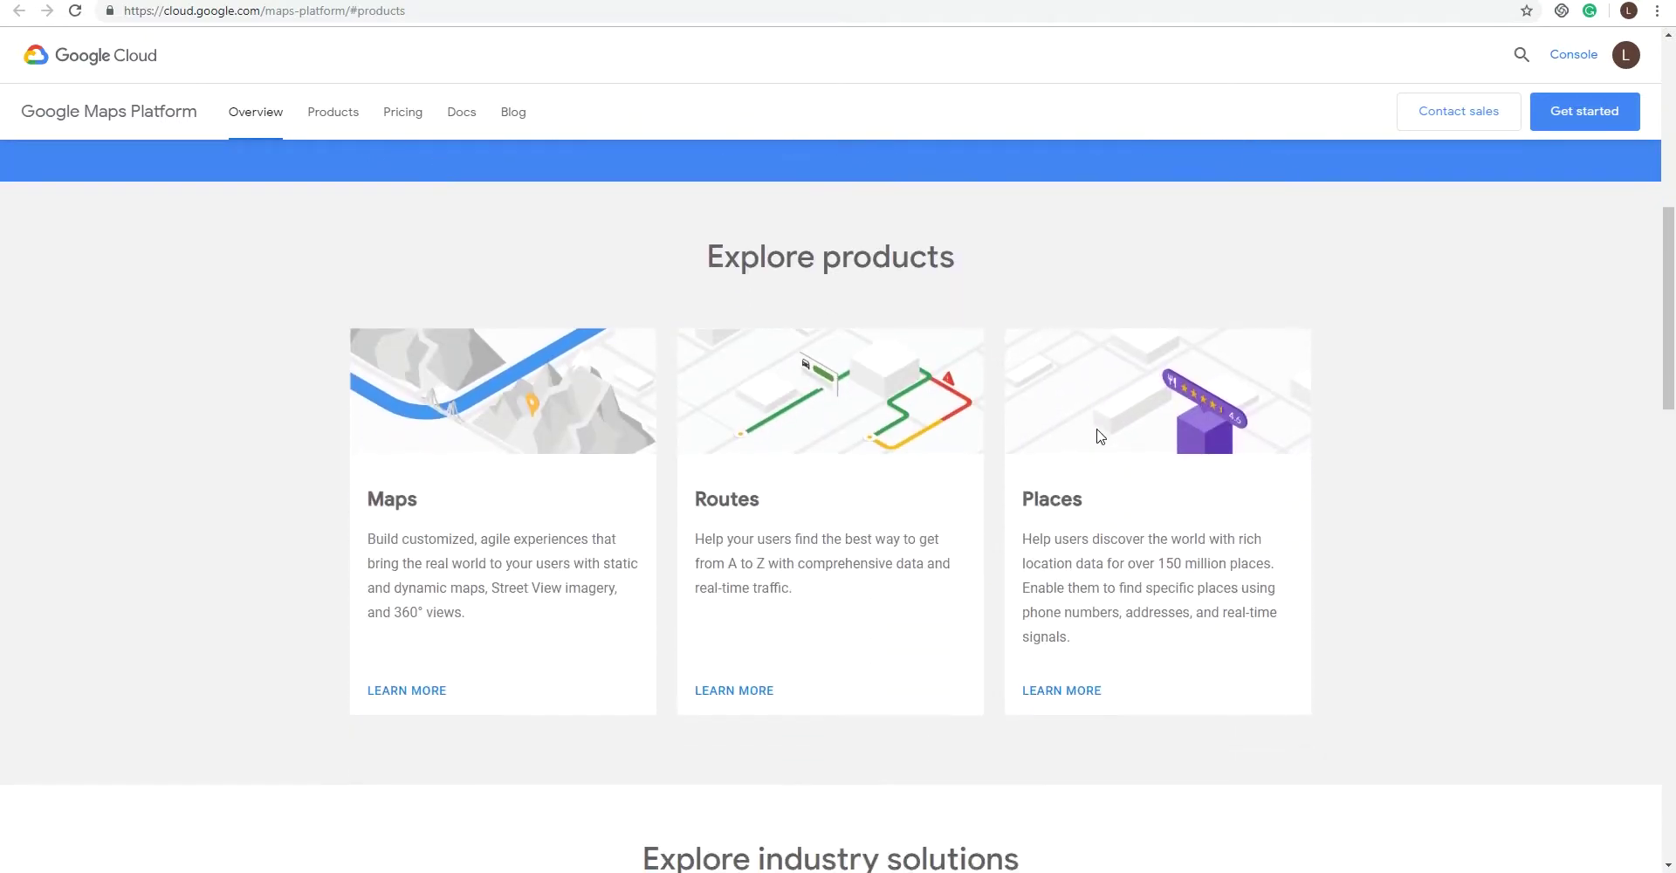
scroll(1098, 436, "down", 2)
left_click(415, 515)
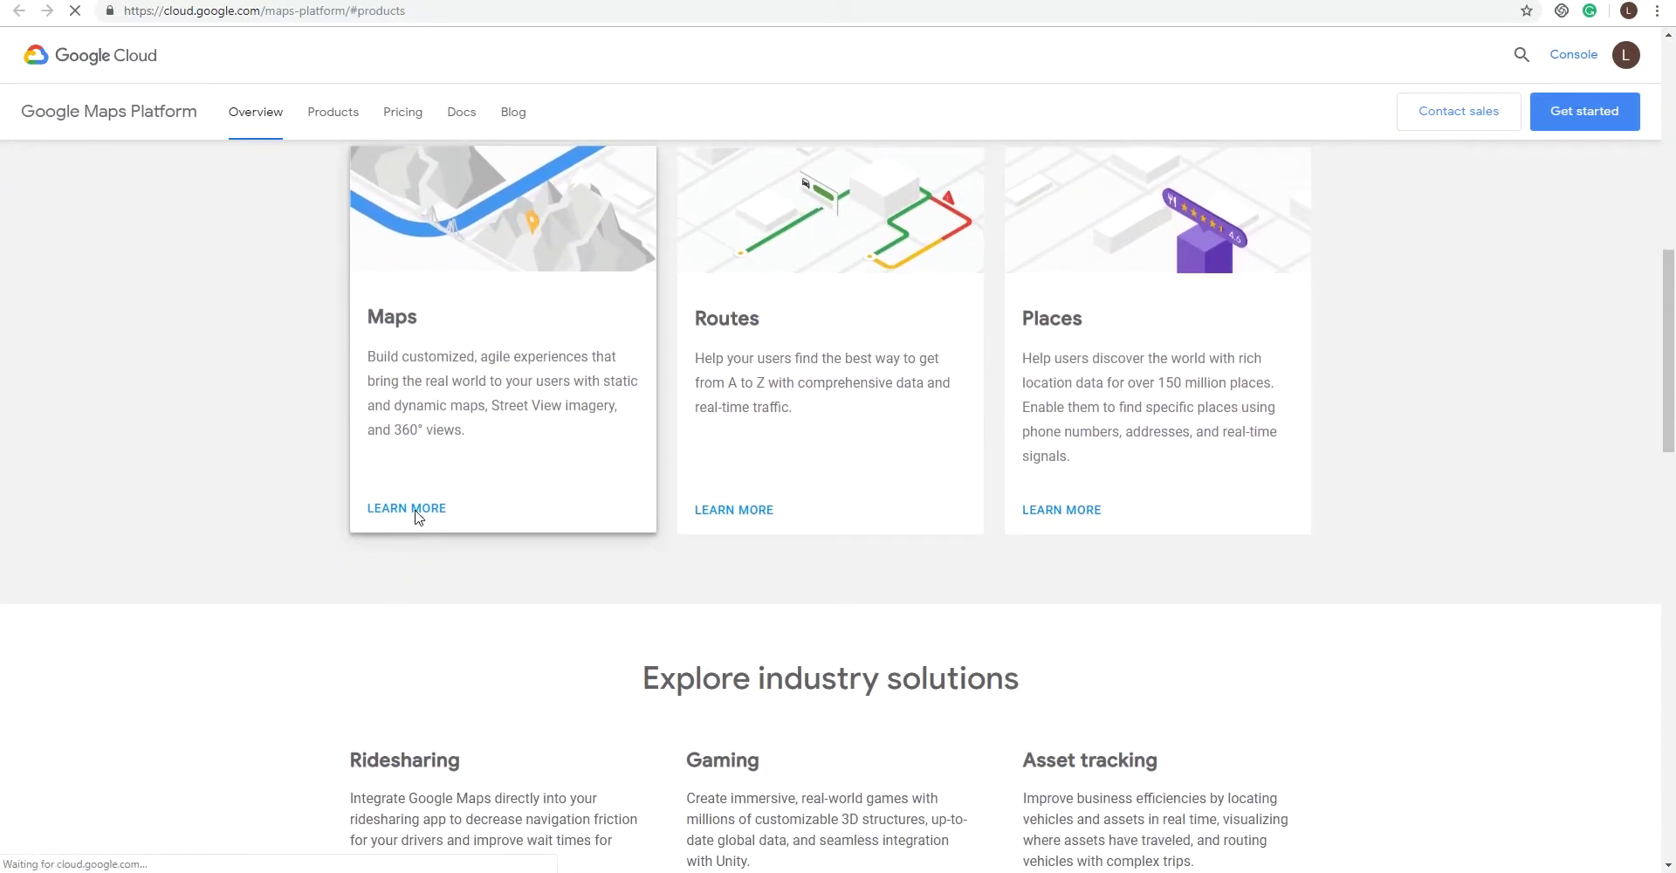
Go through the usage cards for the $200 monthly free credit on the pricing page, and view the Get API Key documentation
scroll(783, 345, "down", 3)
left_click_drag(850, 409, 1087, 409)
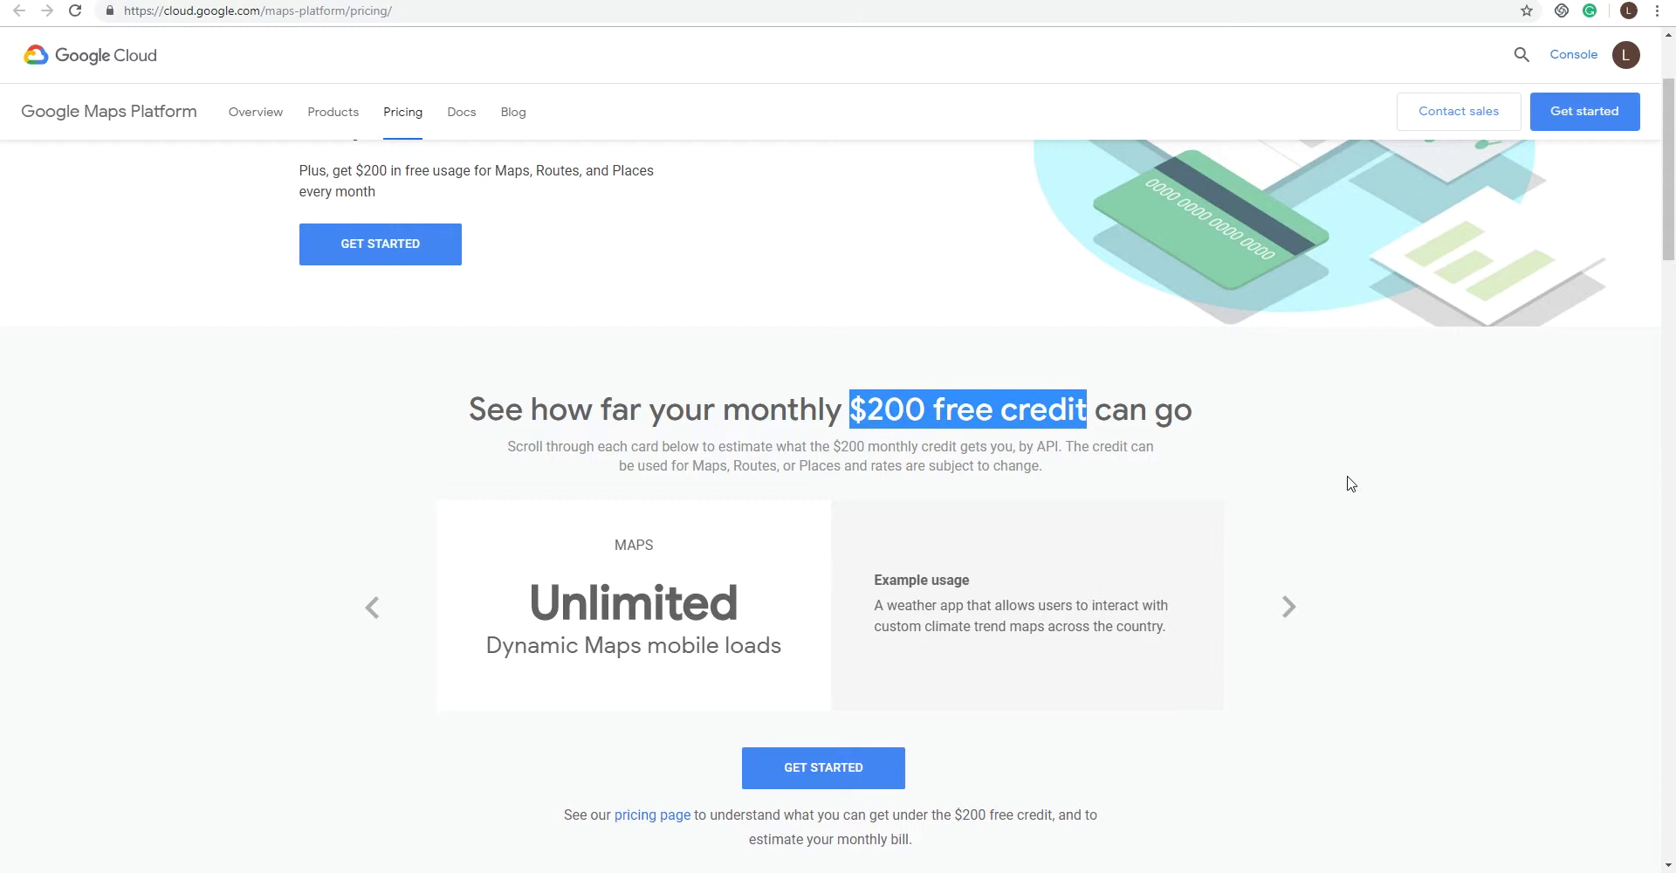
scroll(1350, 483, "down", 1)
left_click(1291, 518)
left_click(1292, 519)
left_click(1291, 519)
left_click(1292, 518)
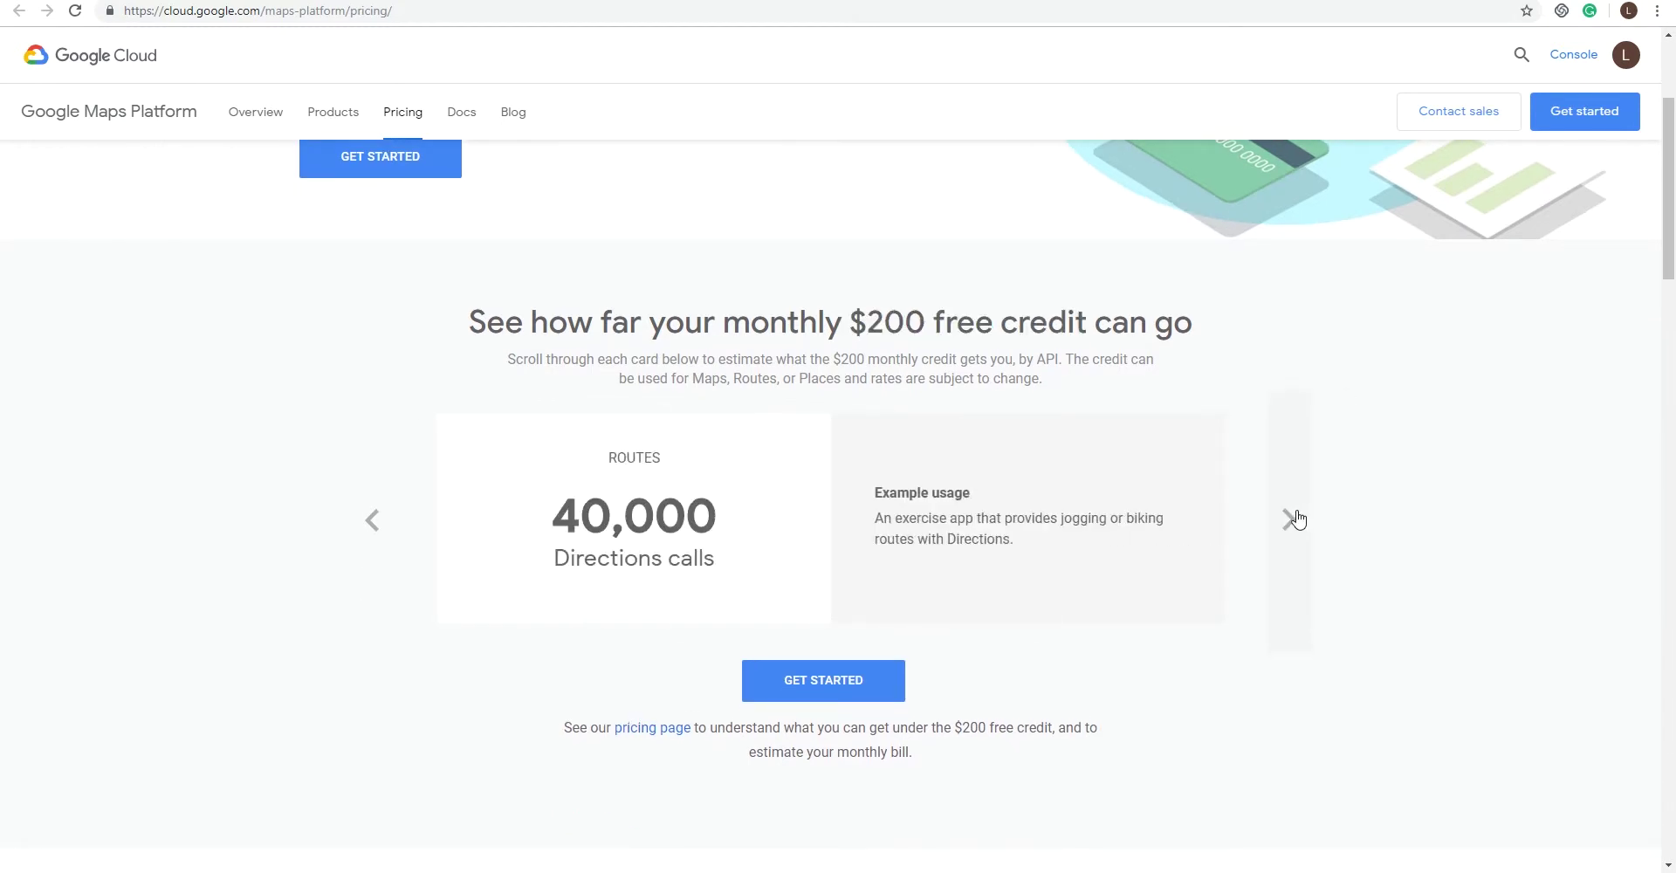
left_click(1295, 517)
left_click(1295, 518)
left_click(1296, 517)
left_click(1295, 517)
left_click(1296, 517)
left_click(1295, 518)
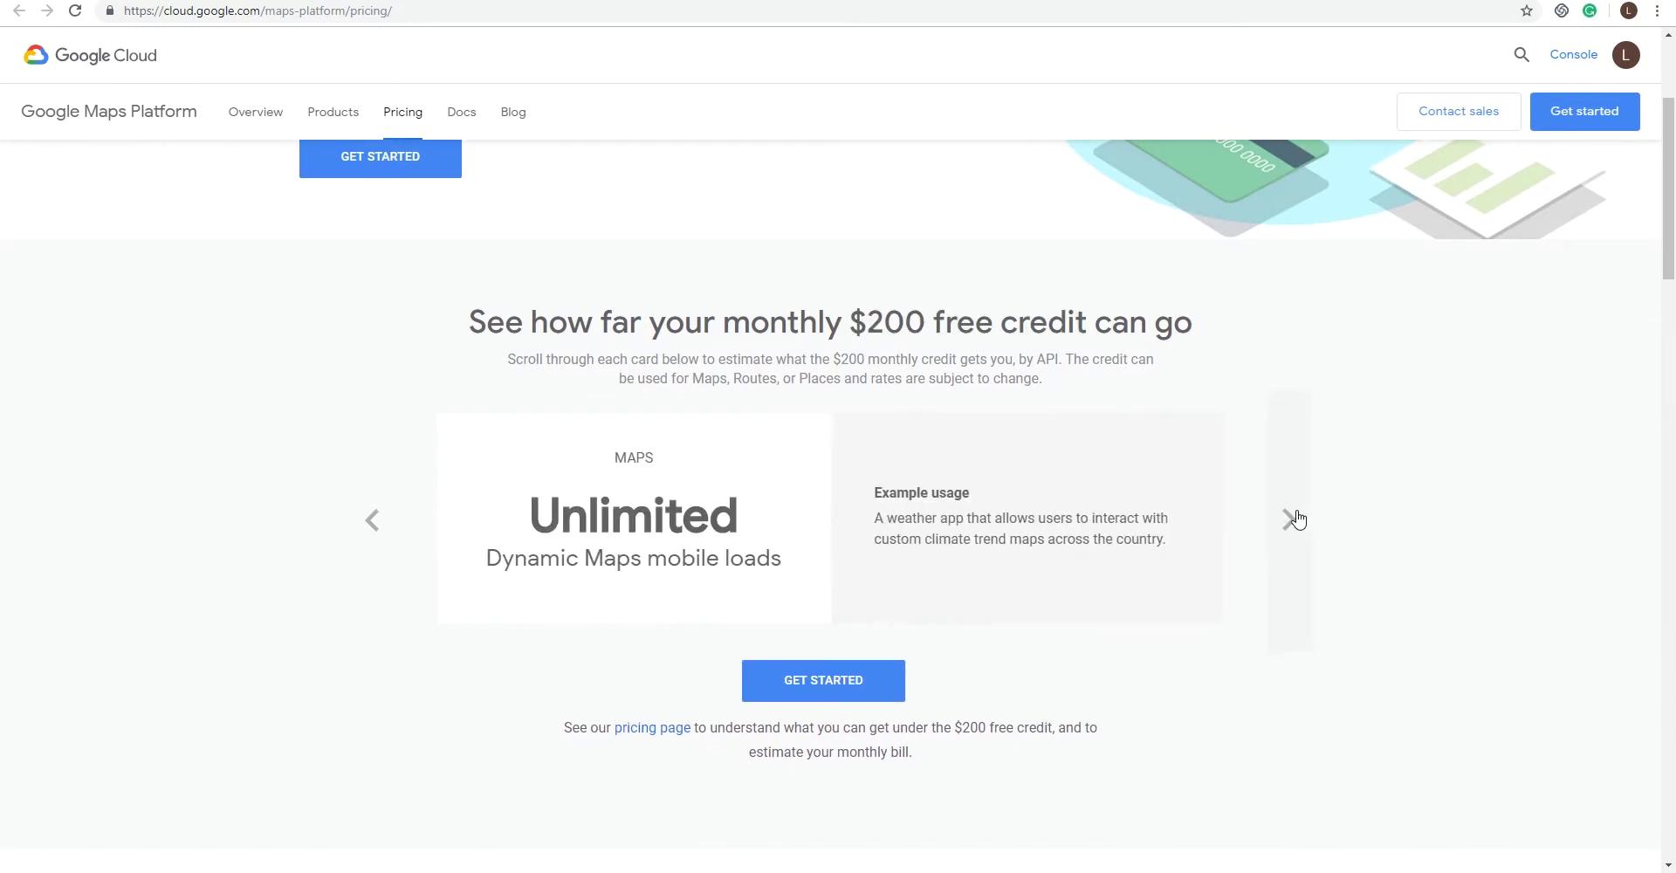
left_click_drag(659, 220, 501, 212)
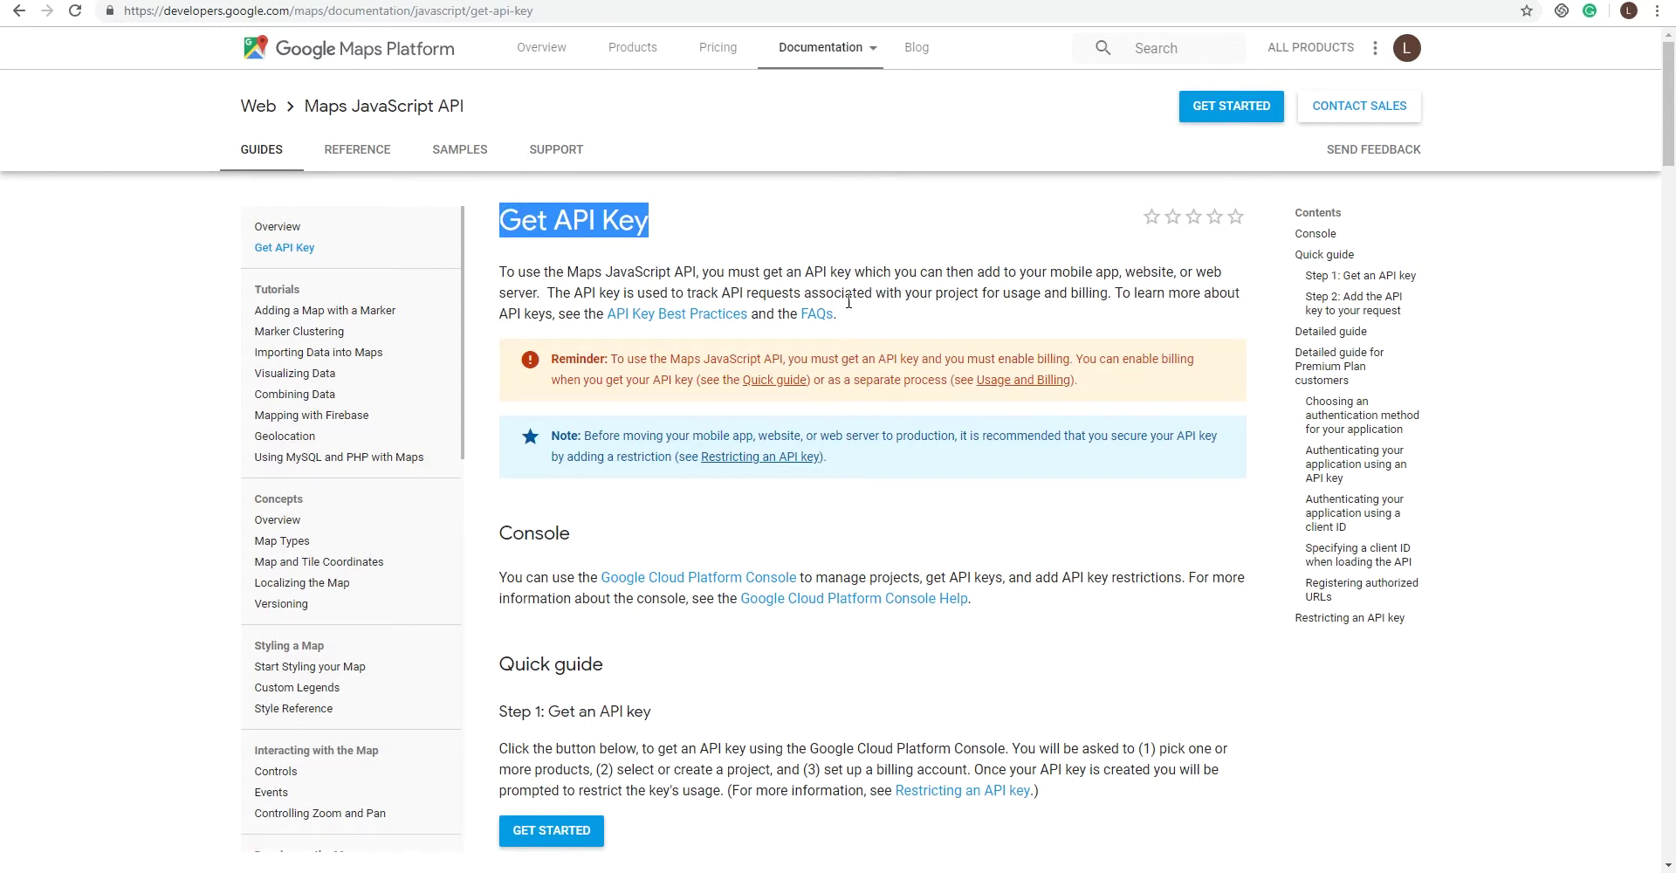
Review the generator's table of city data and set the page "This is {{mpg_city}}, {{mpg_state}}" as the post template
scroll(849, 301, "down", 1)
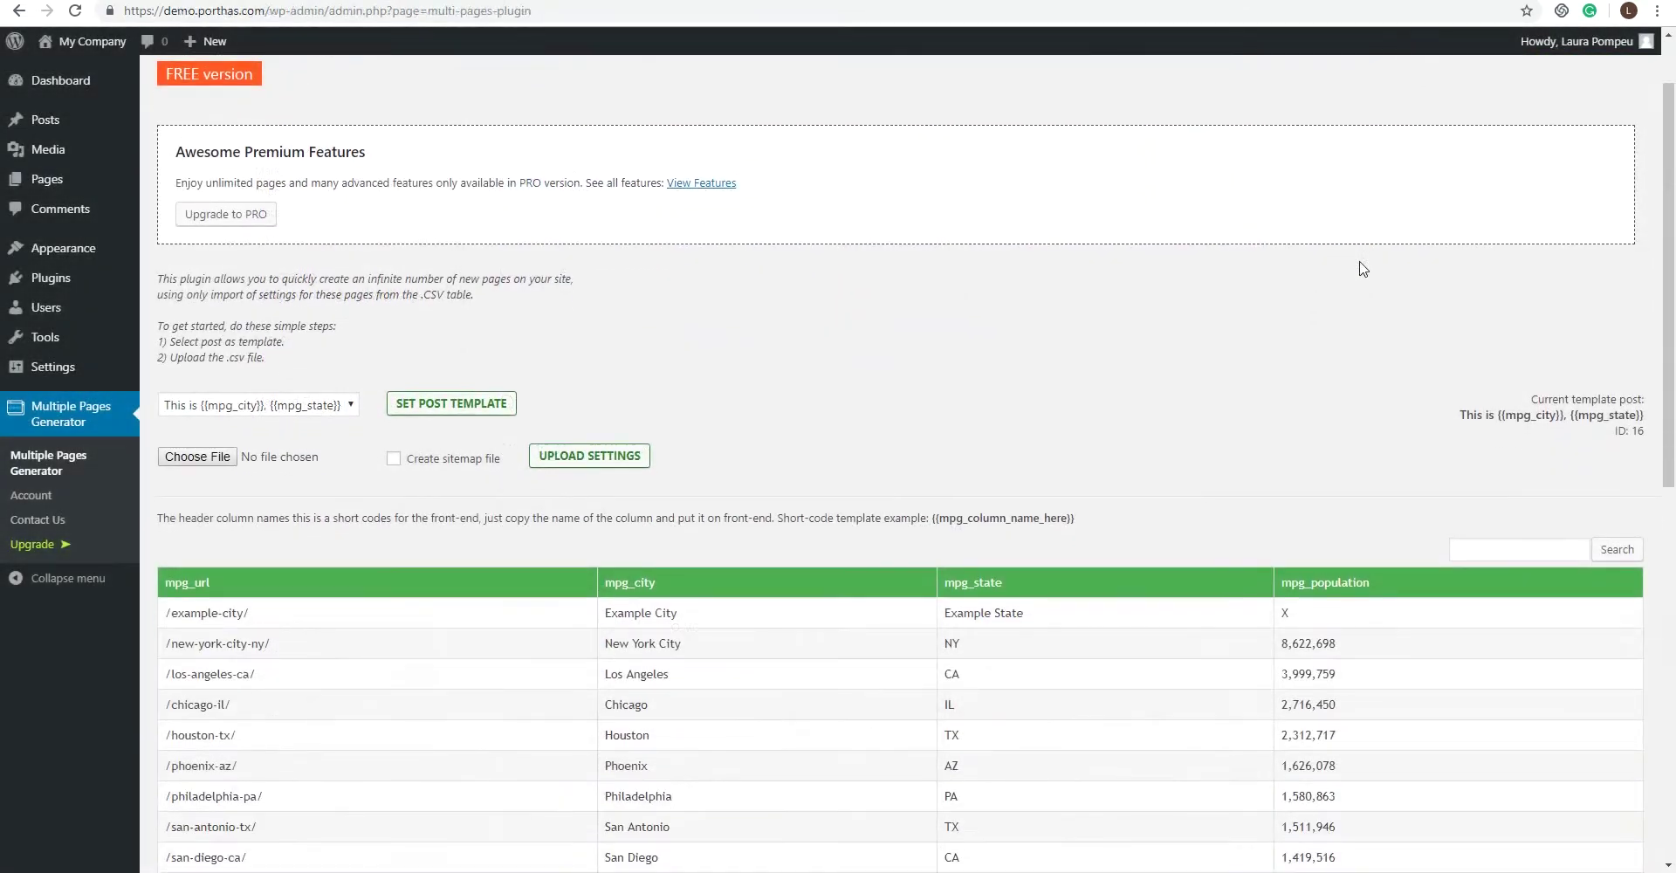
scroll(1362, 268, "down", 7)
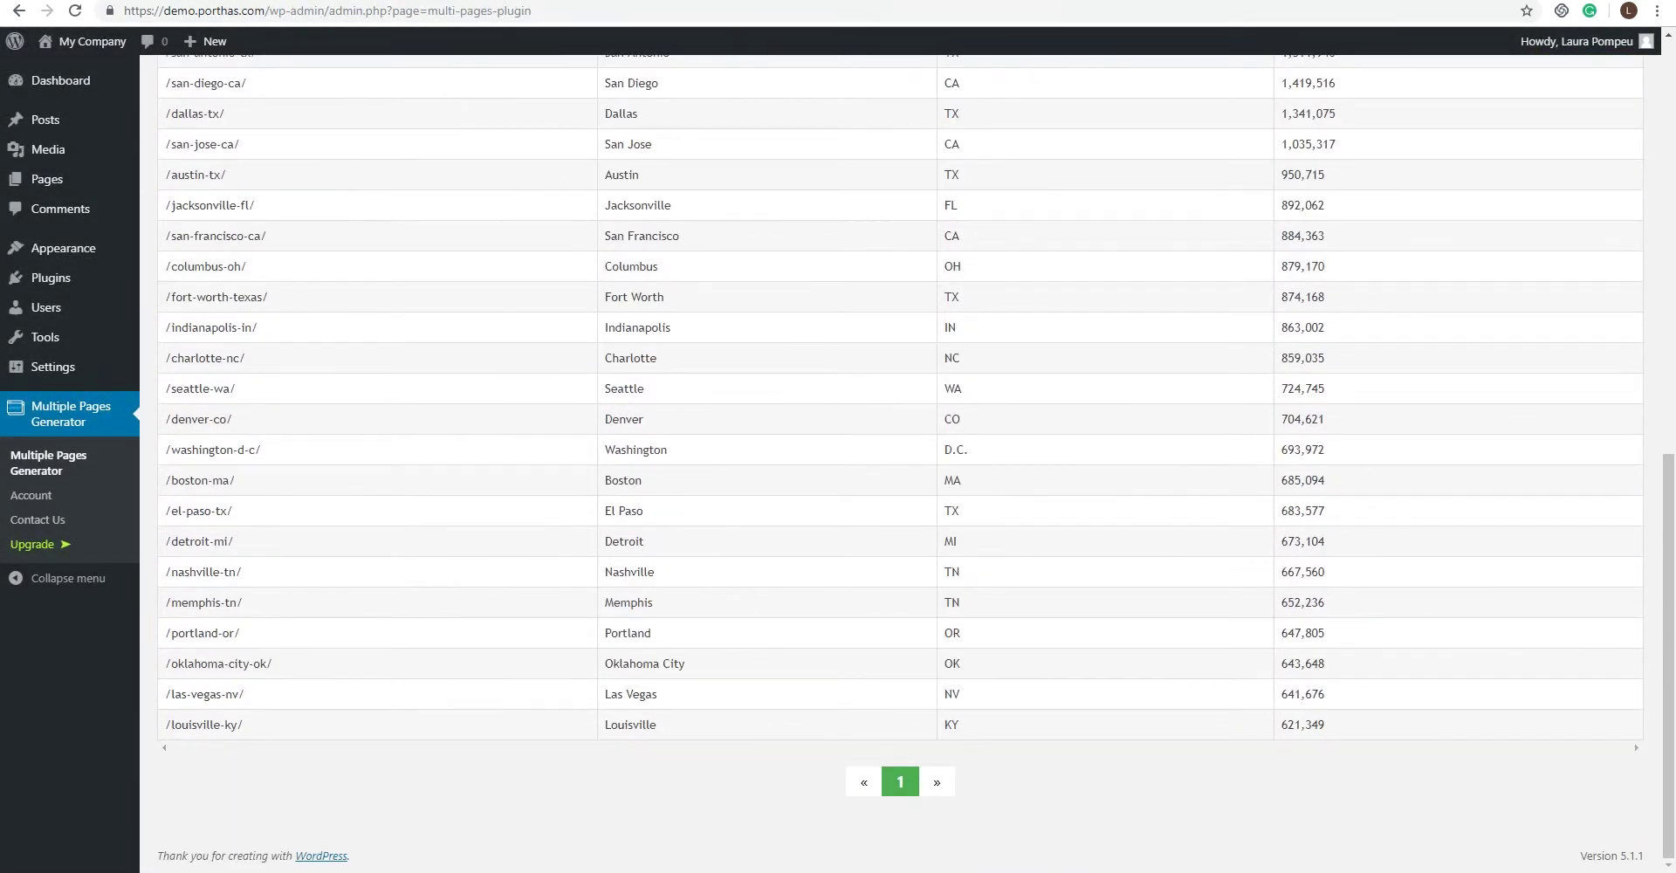
scroll(1221, 384, "up", 10)
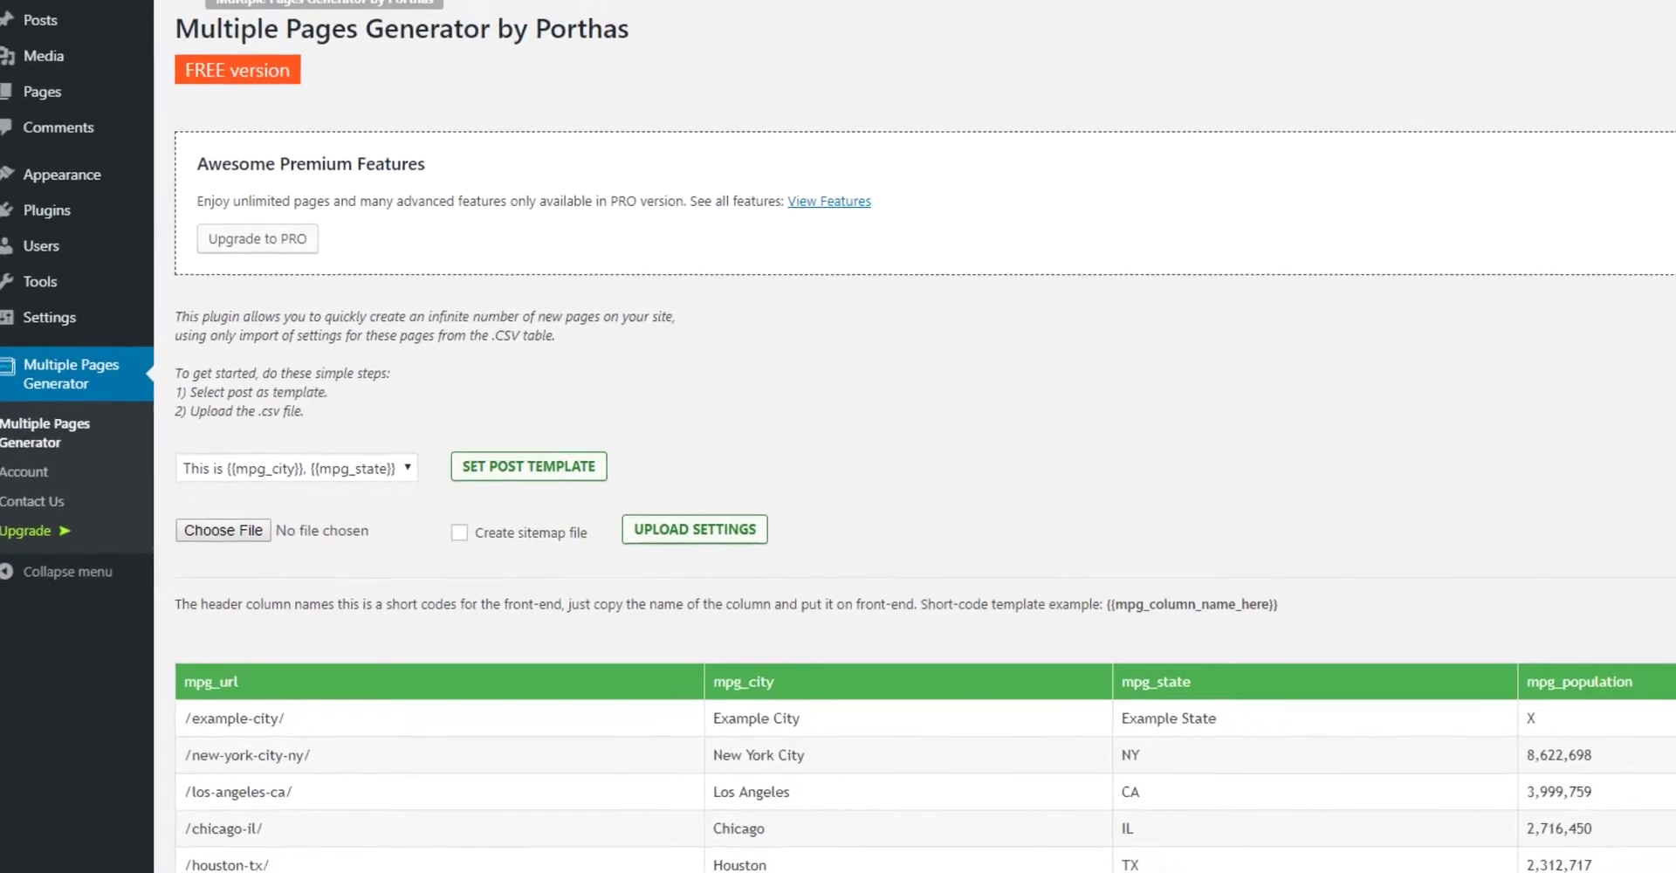
left_click(515, 471)
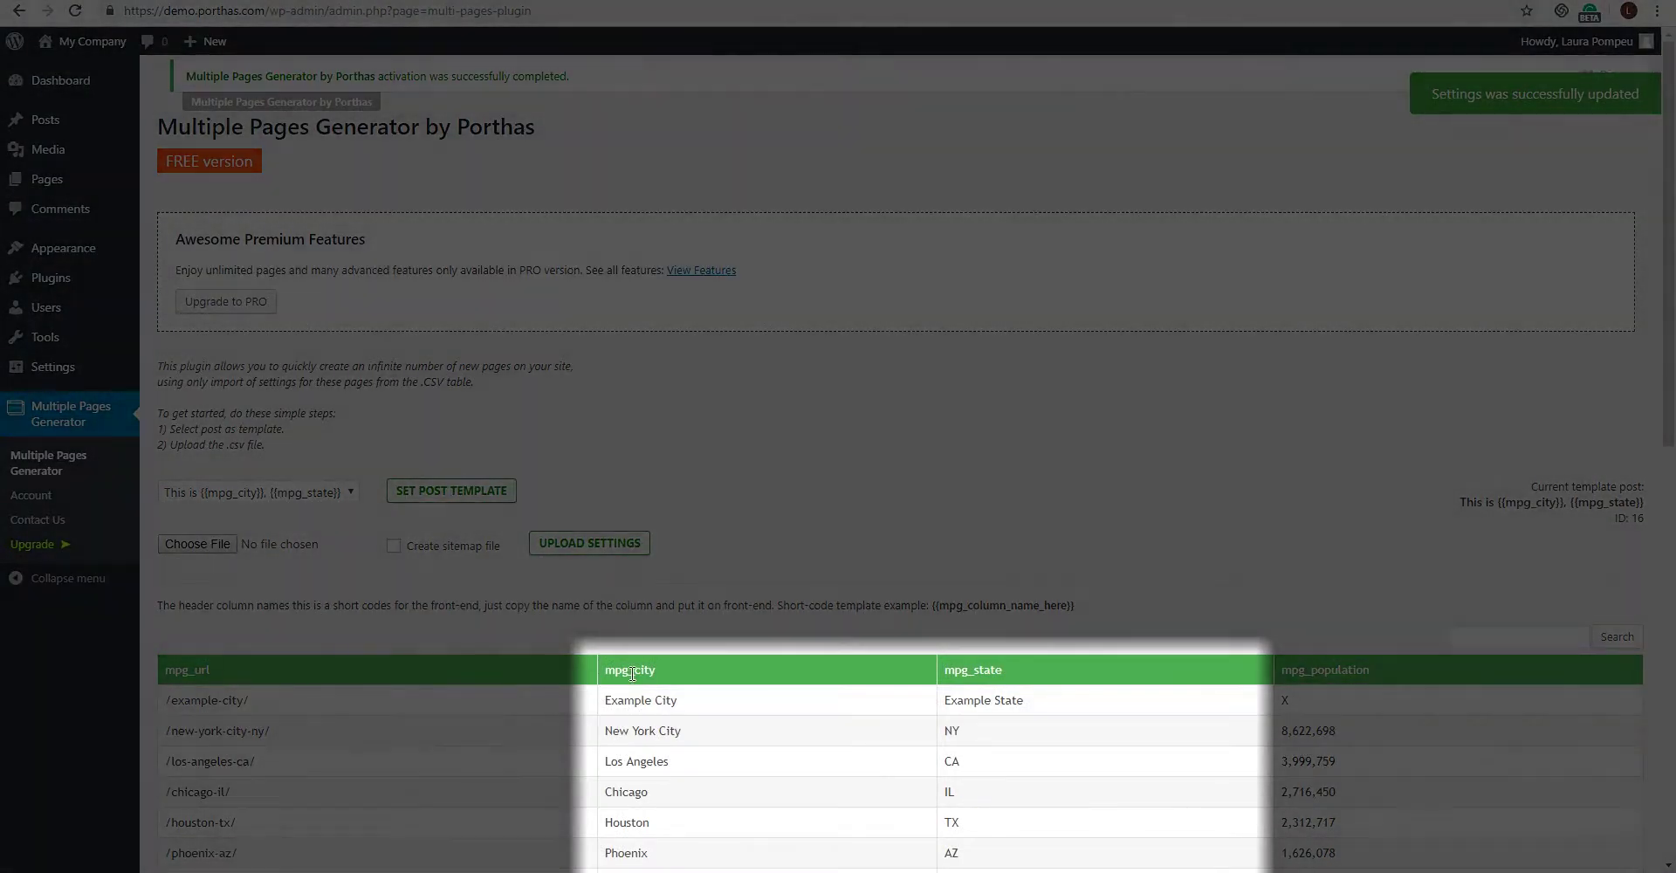
Highlight the mpg_city and mpg_state column names in the generator table to check the available shortcodes
double_click(631, 670)
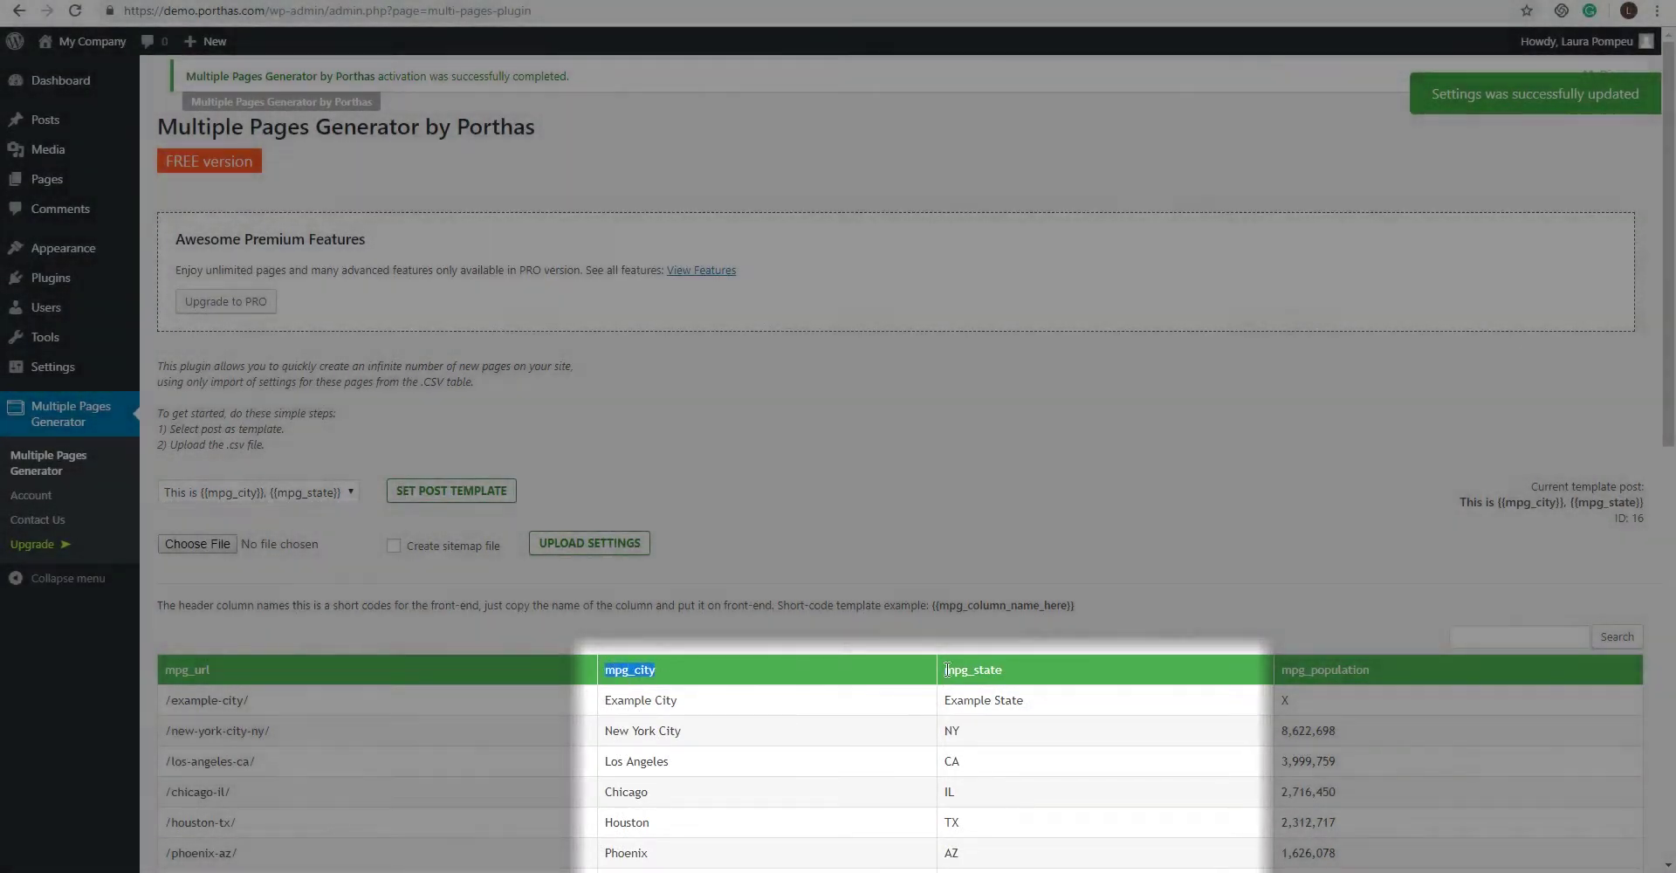
left_click_drag(947, 670, 1005, 669)
scroll(986, 462, "down", 1)
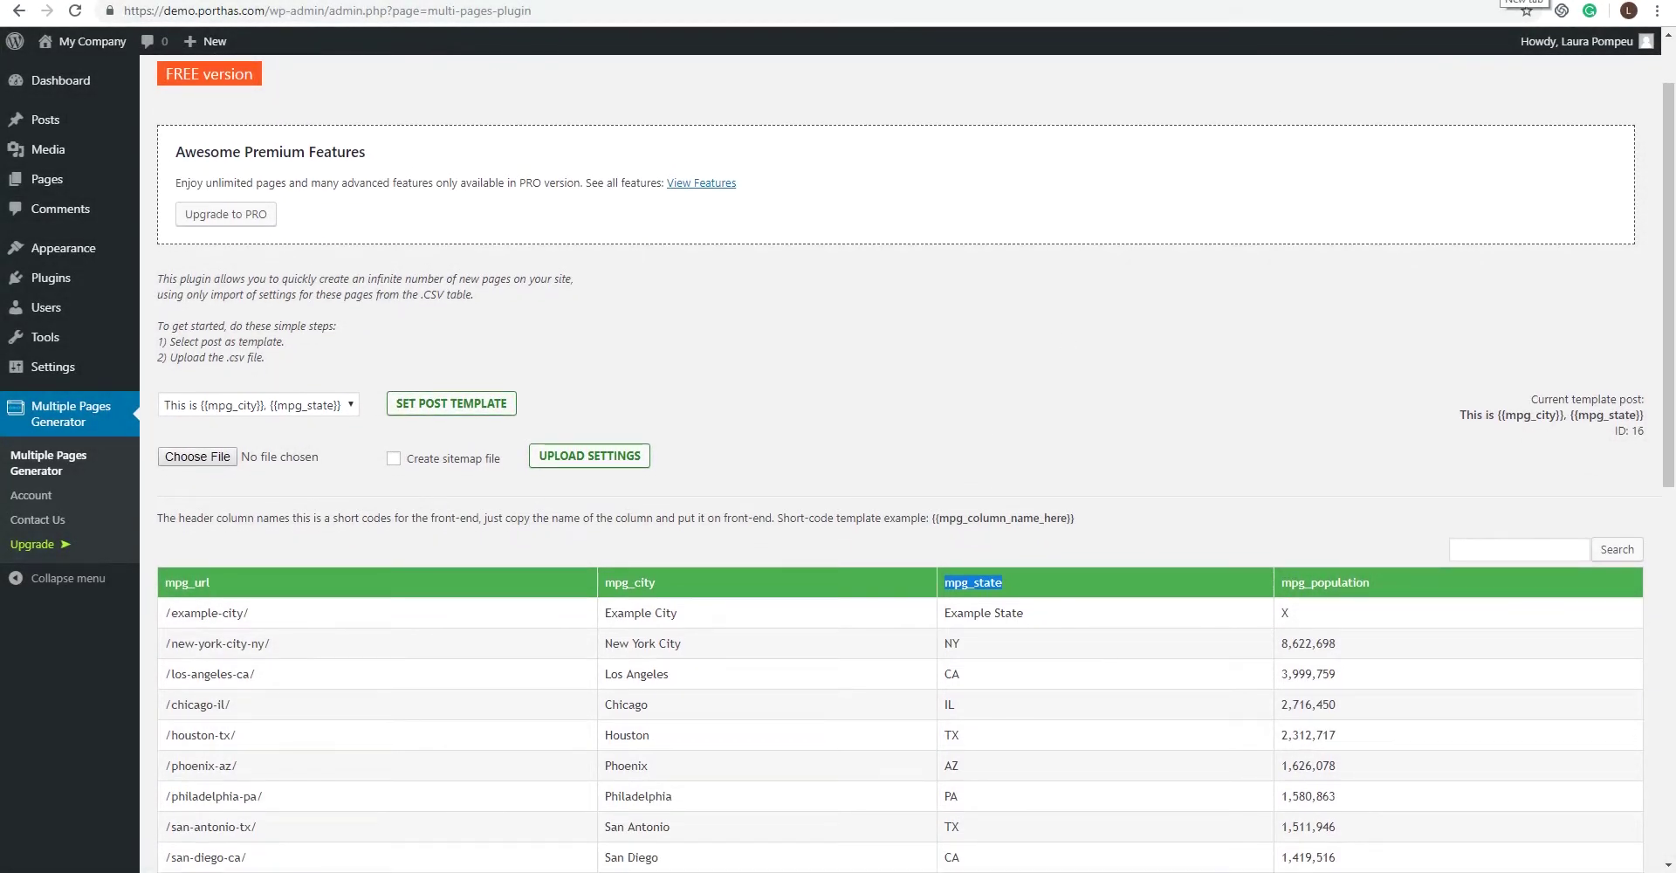
Open developers.google.com/maps/documentation in a new browser tab
key("ctrl+t")
type("developers")
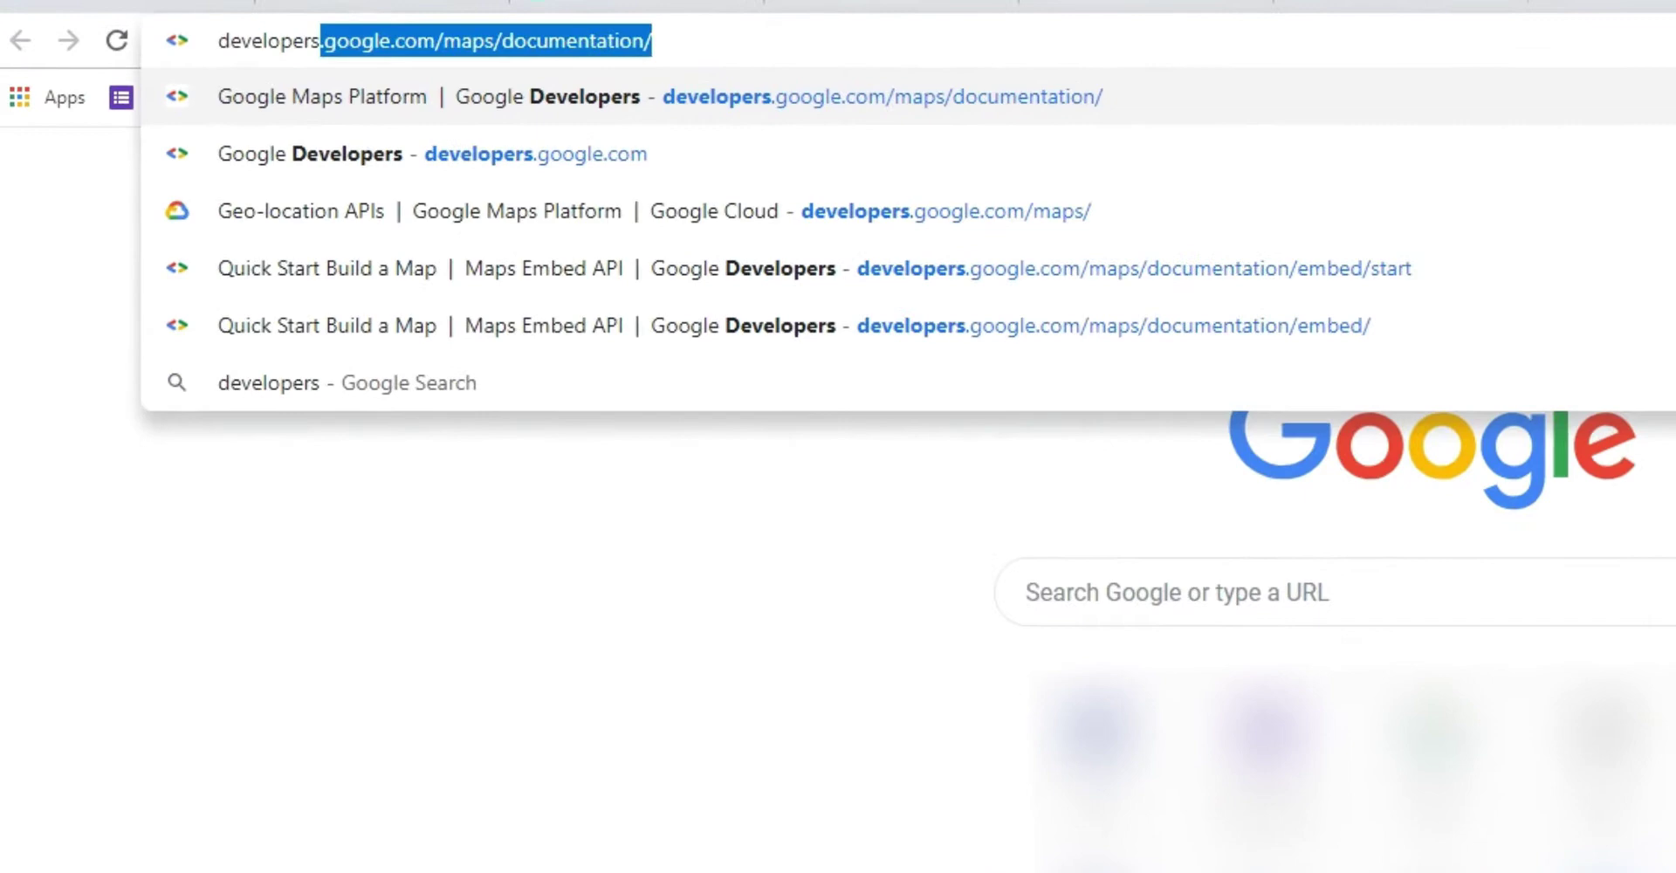
type(".google.com")
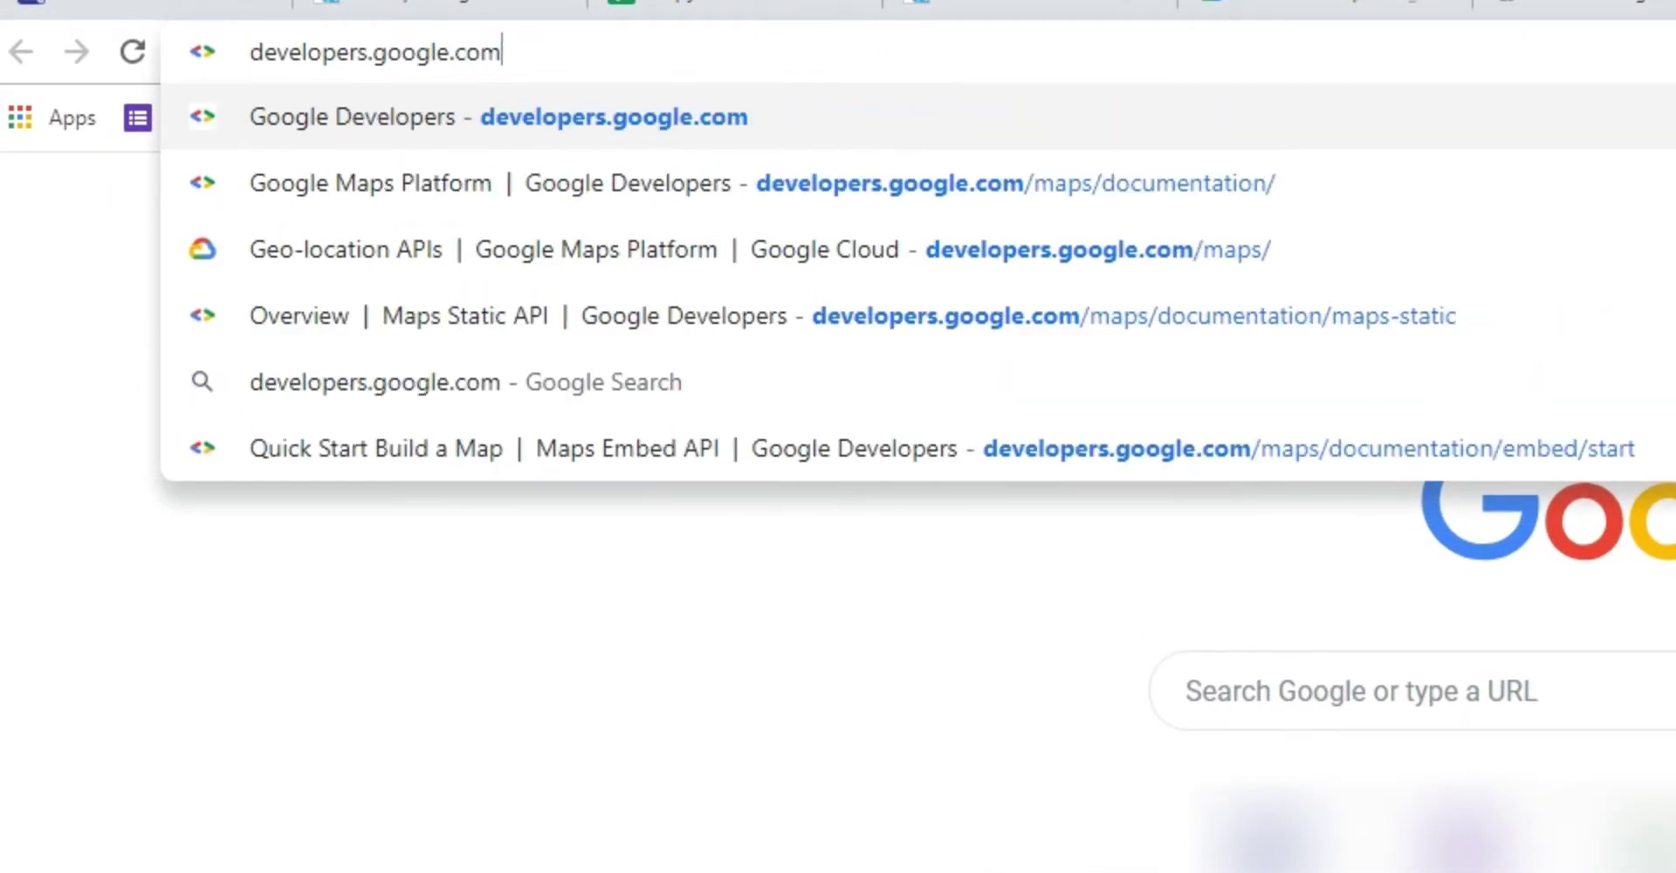
type("/maps/documenta")
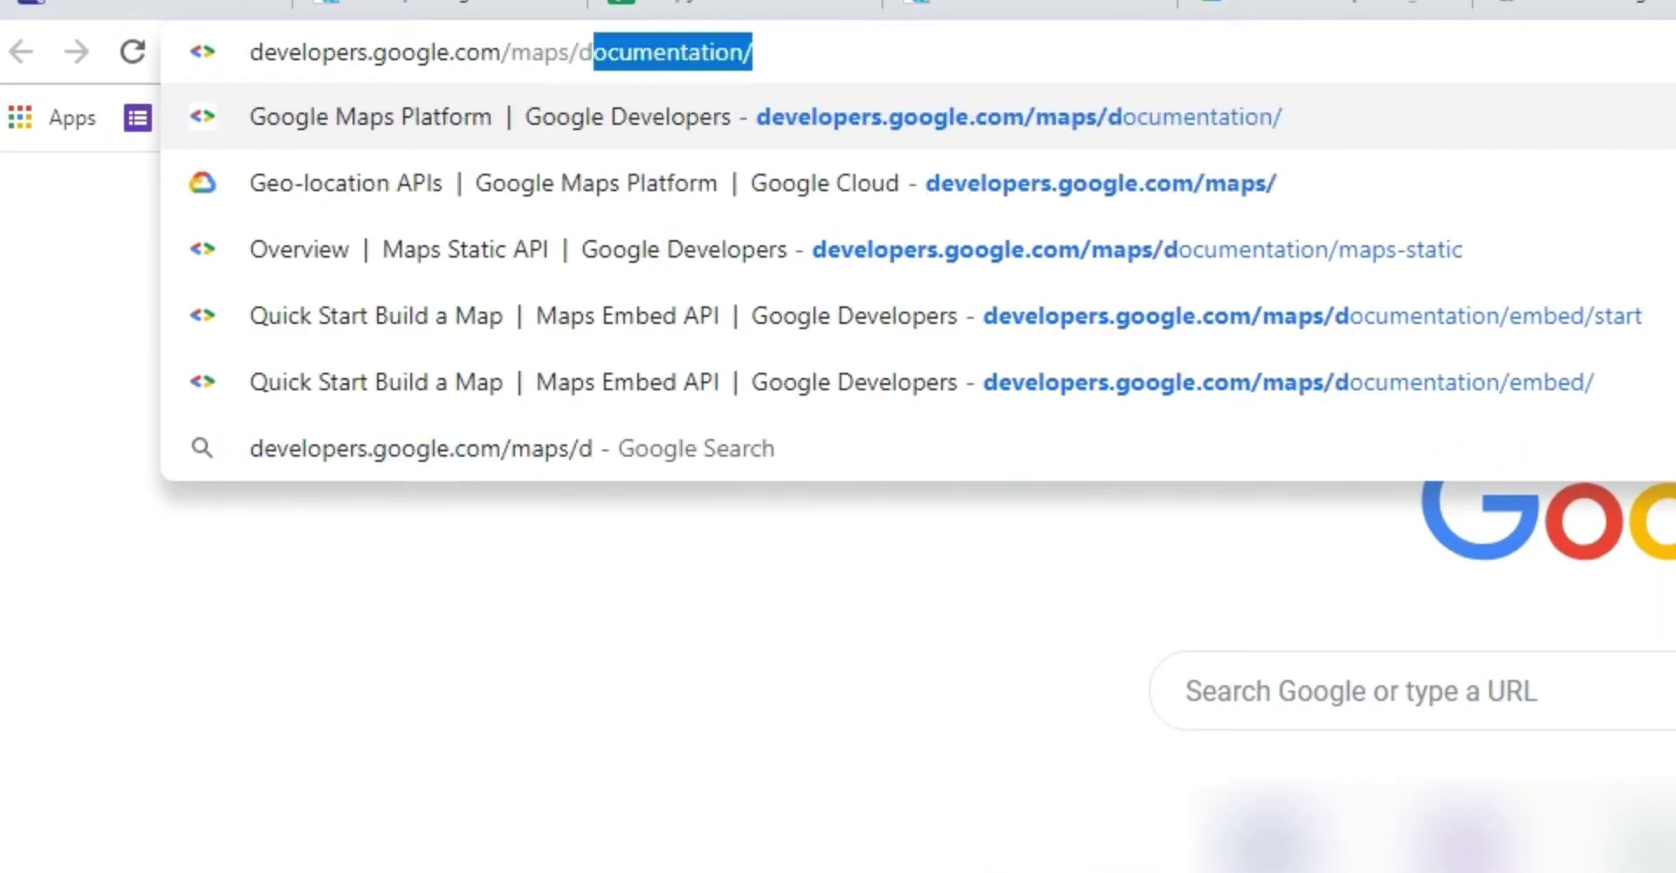
type("tion")
key("Return")
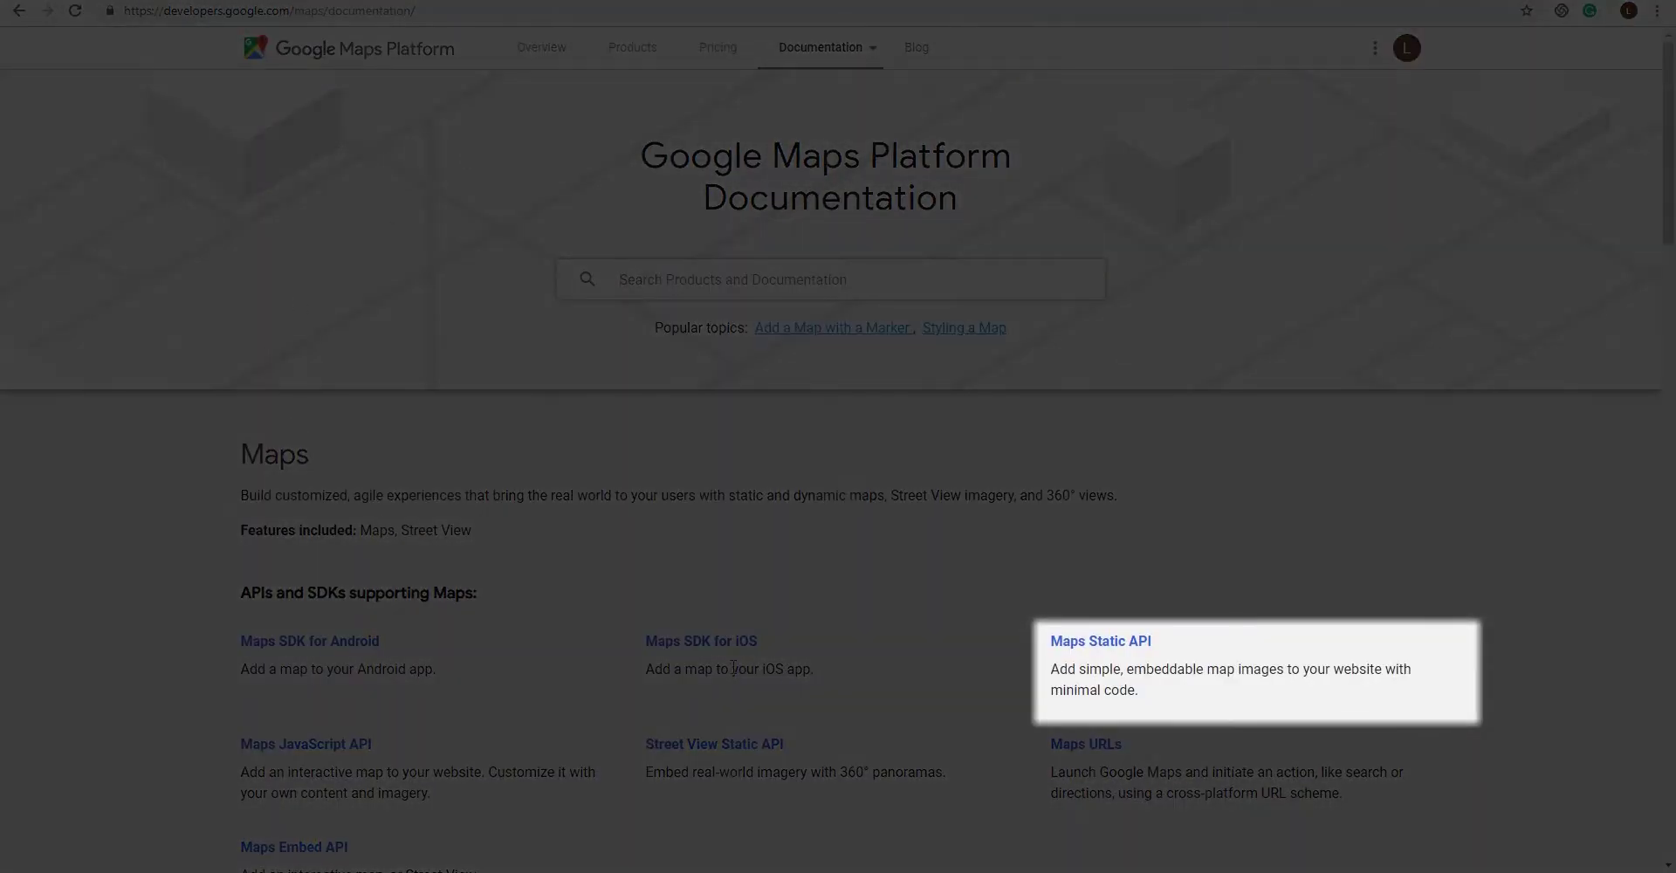
Open the Maps Static API Developer Guide and examine its sections on locations, zoom levels, image sizes, scale values and image formats
left_click(1098, 642)
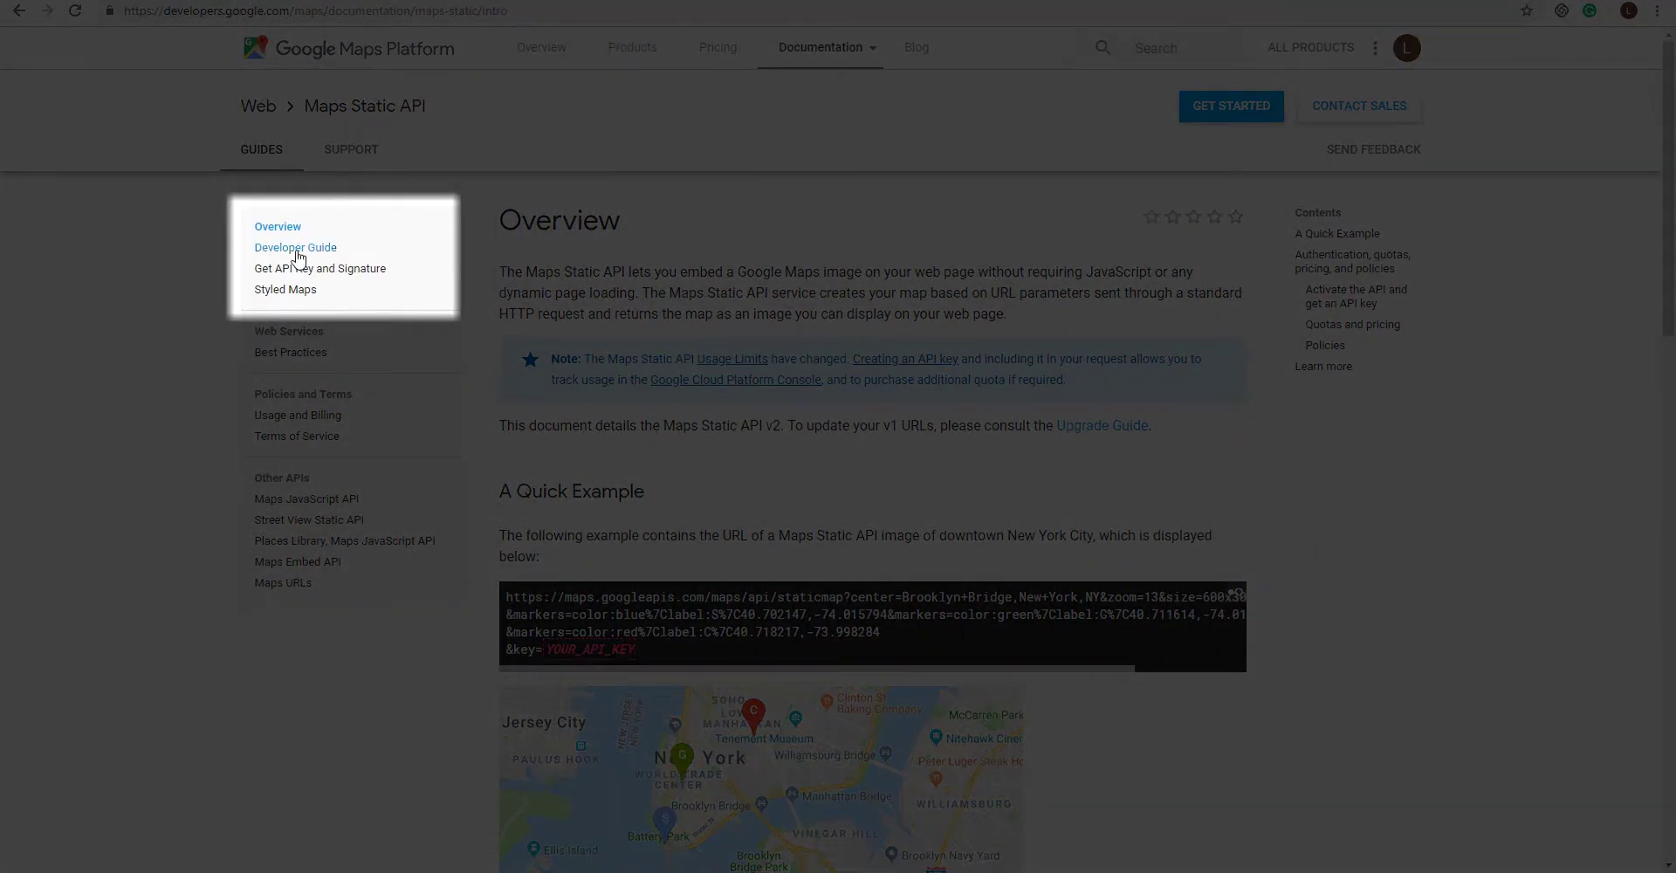
left_click(297, 250)
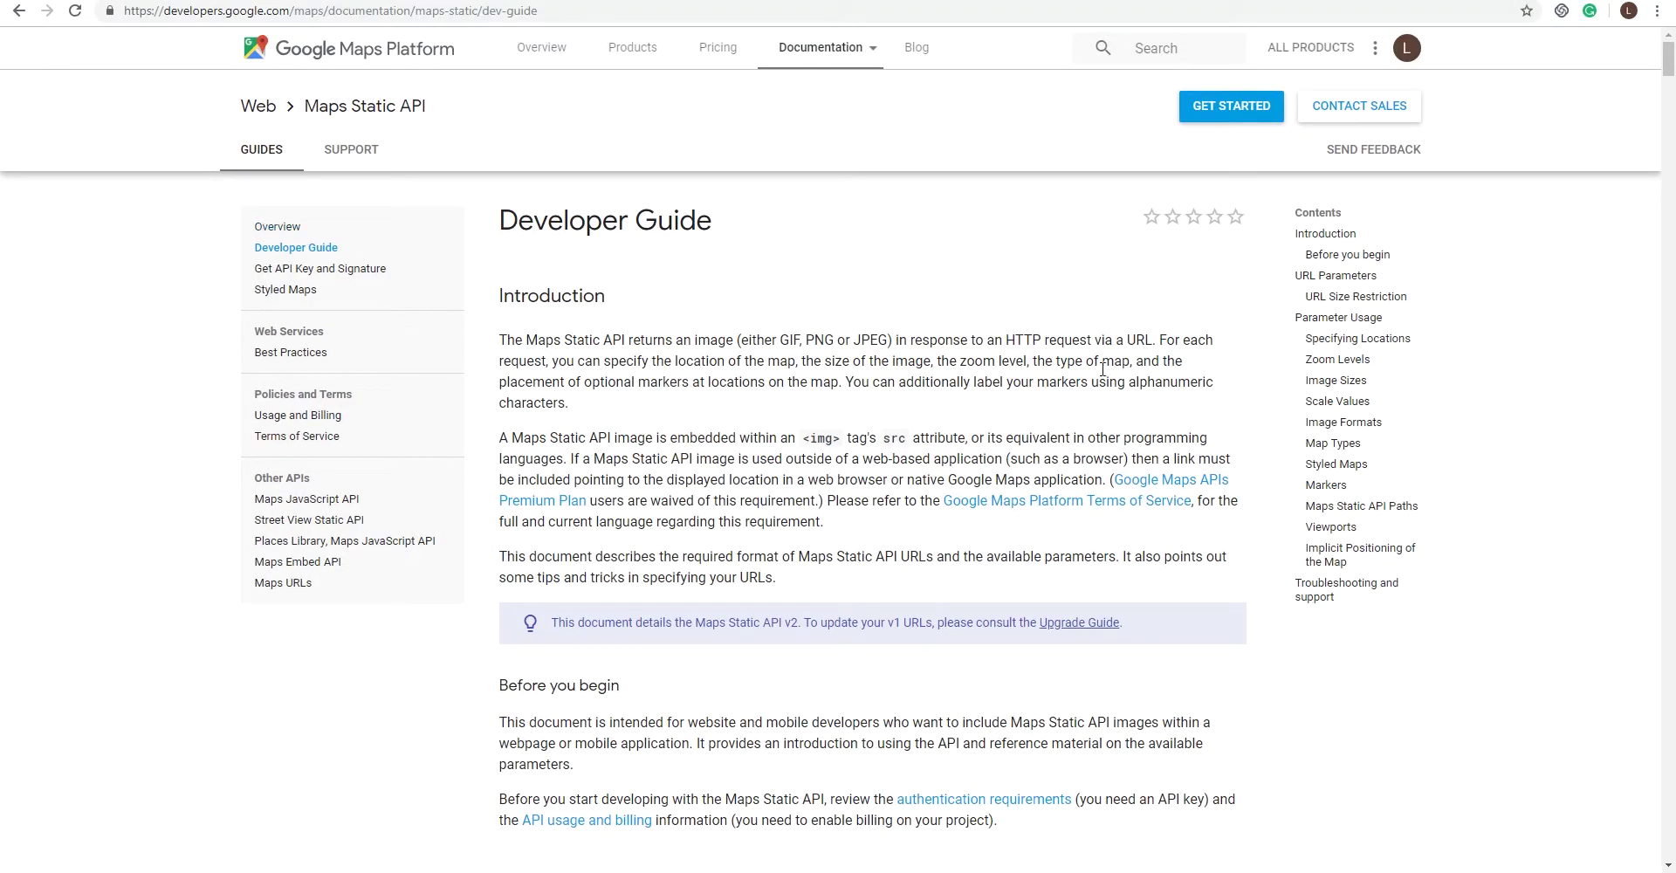
left_click(1344, 343)
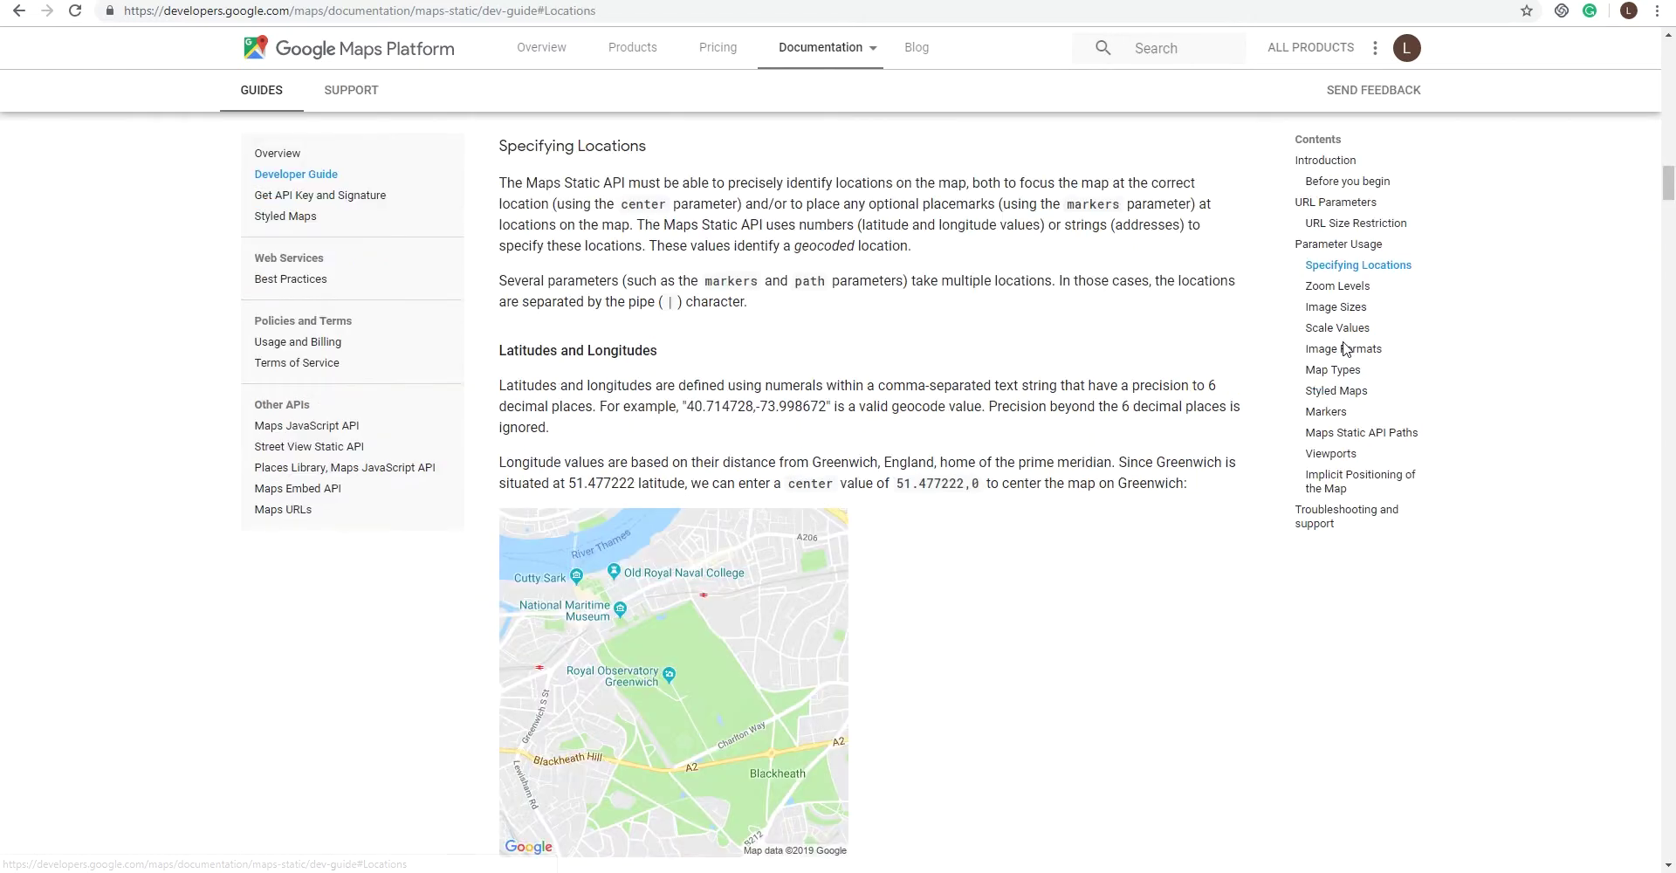
left_click(1344, 292)
left_click(1344, 311)
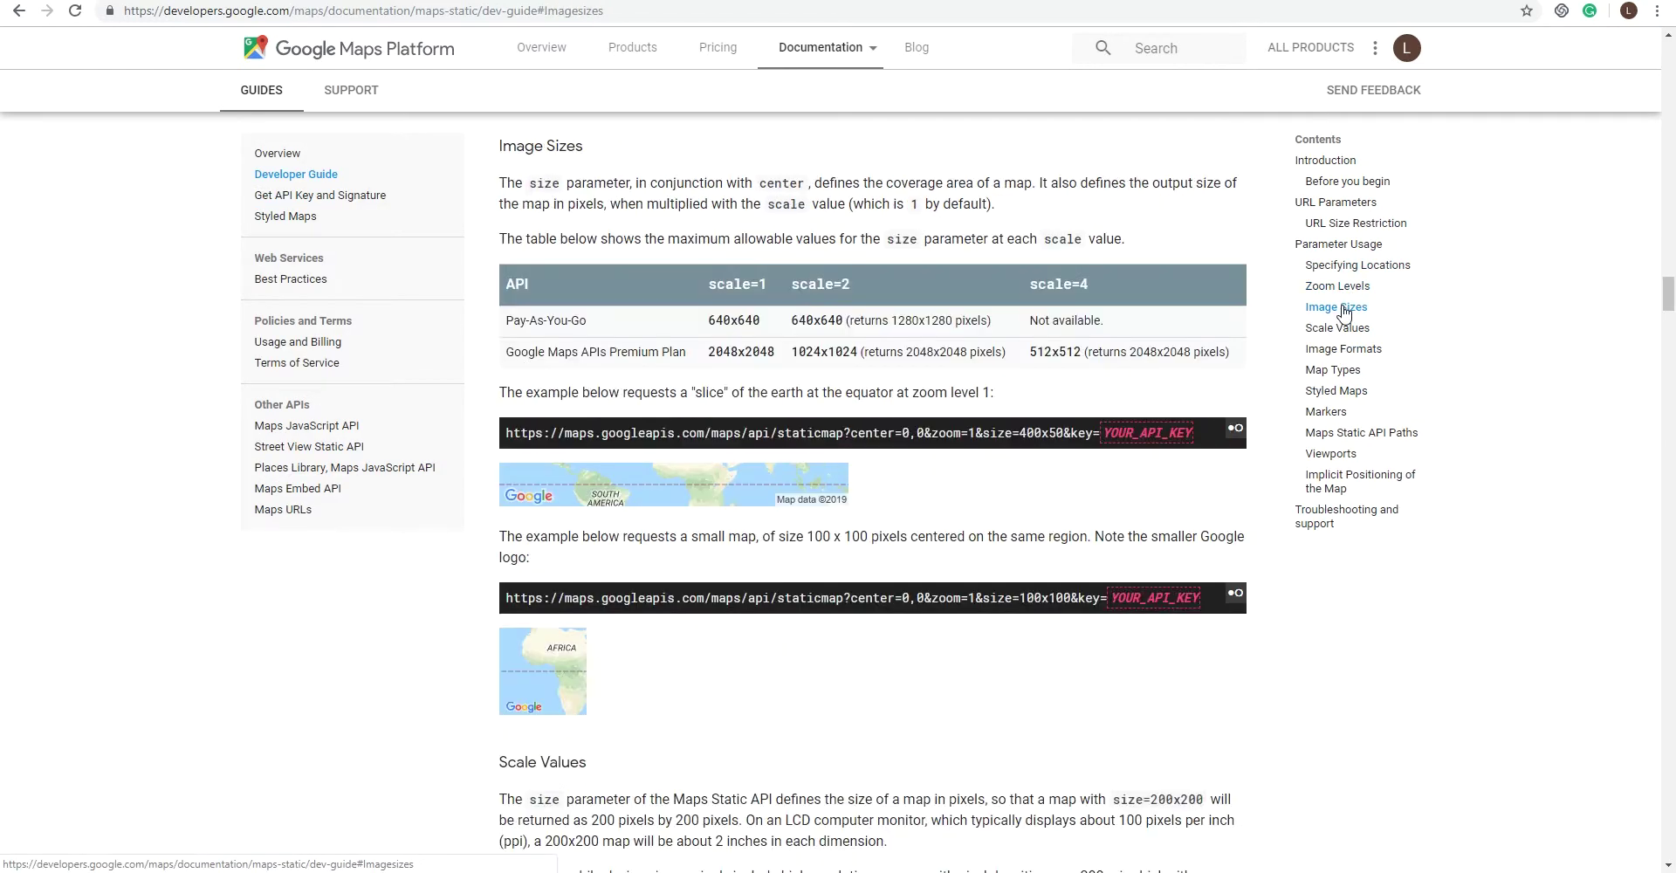
left_click(1355, 336)
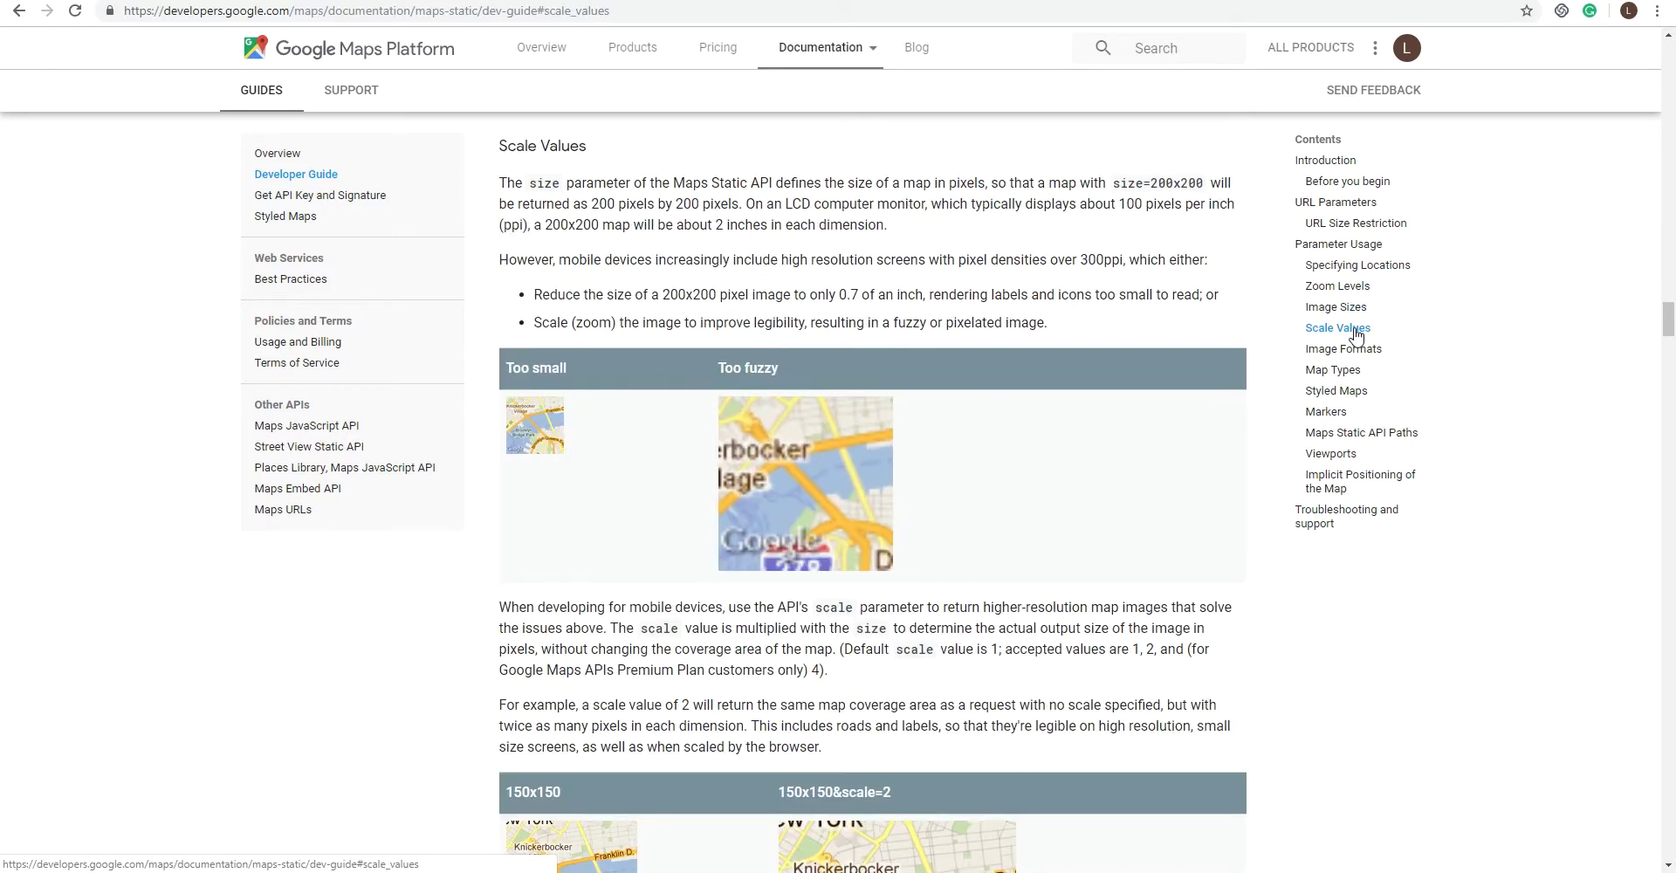
left_click(1349, 348)
Copy the example static map URL for Berkeley, CA from the guide's Specifying Locations section
left_click(1358, 265)
scroll(1165, 395, "down", 10)
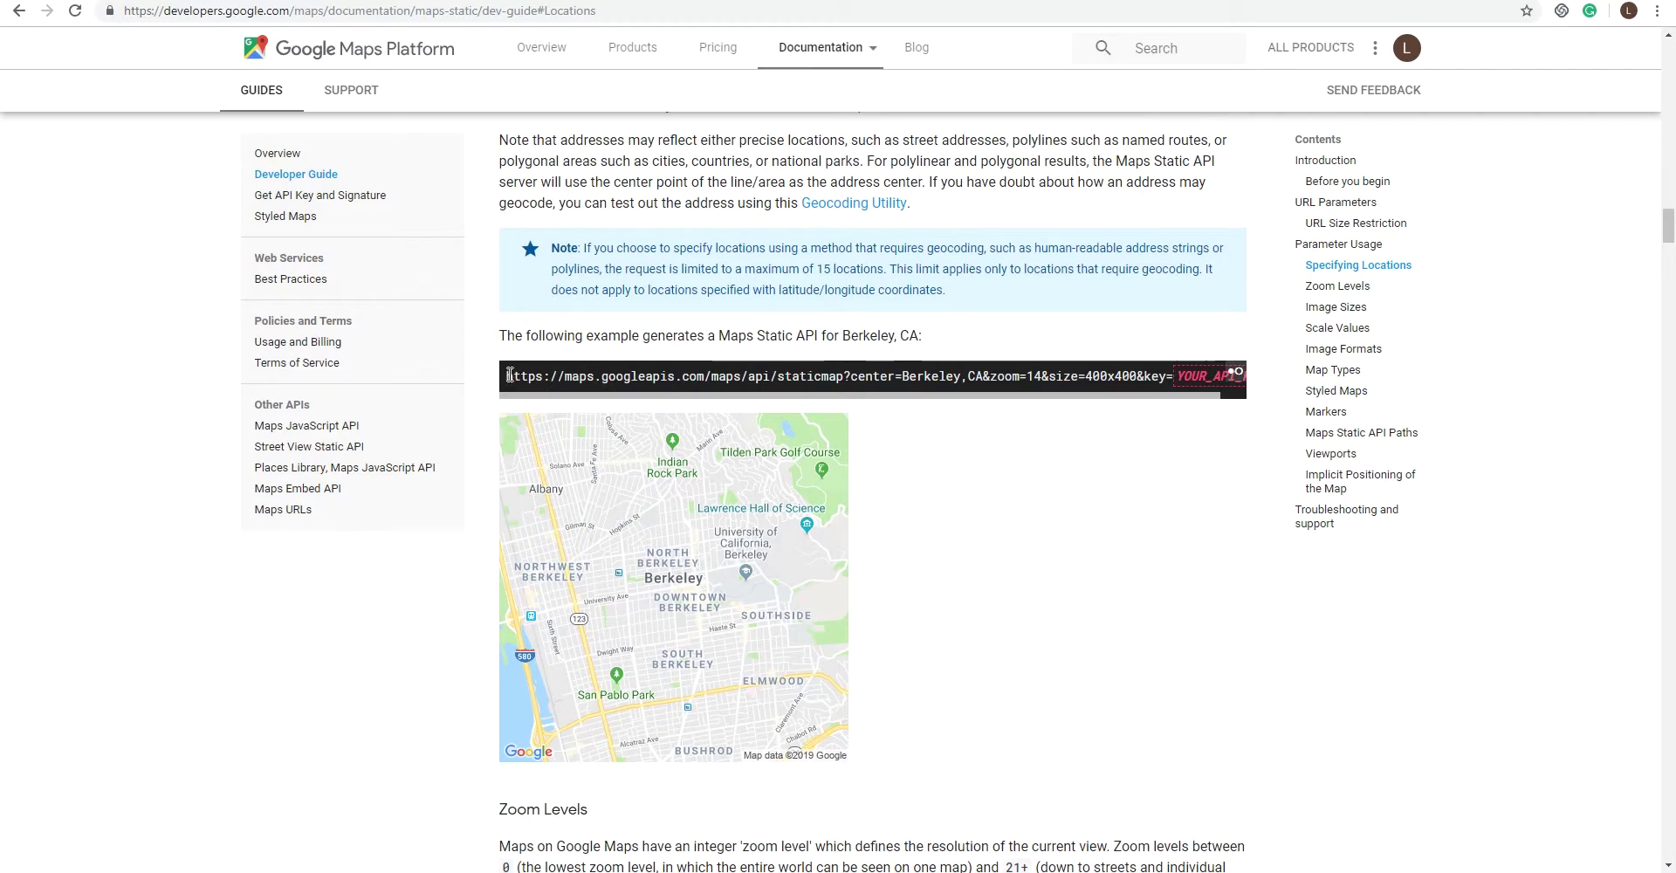
left_click_drag(510, 375, 1243, 398)
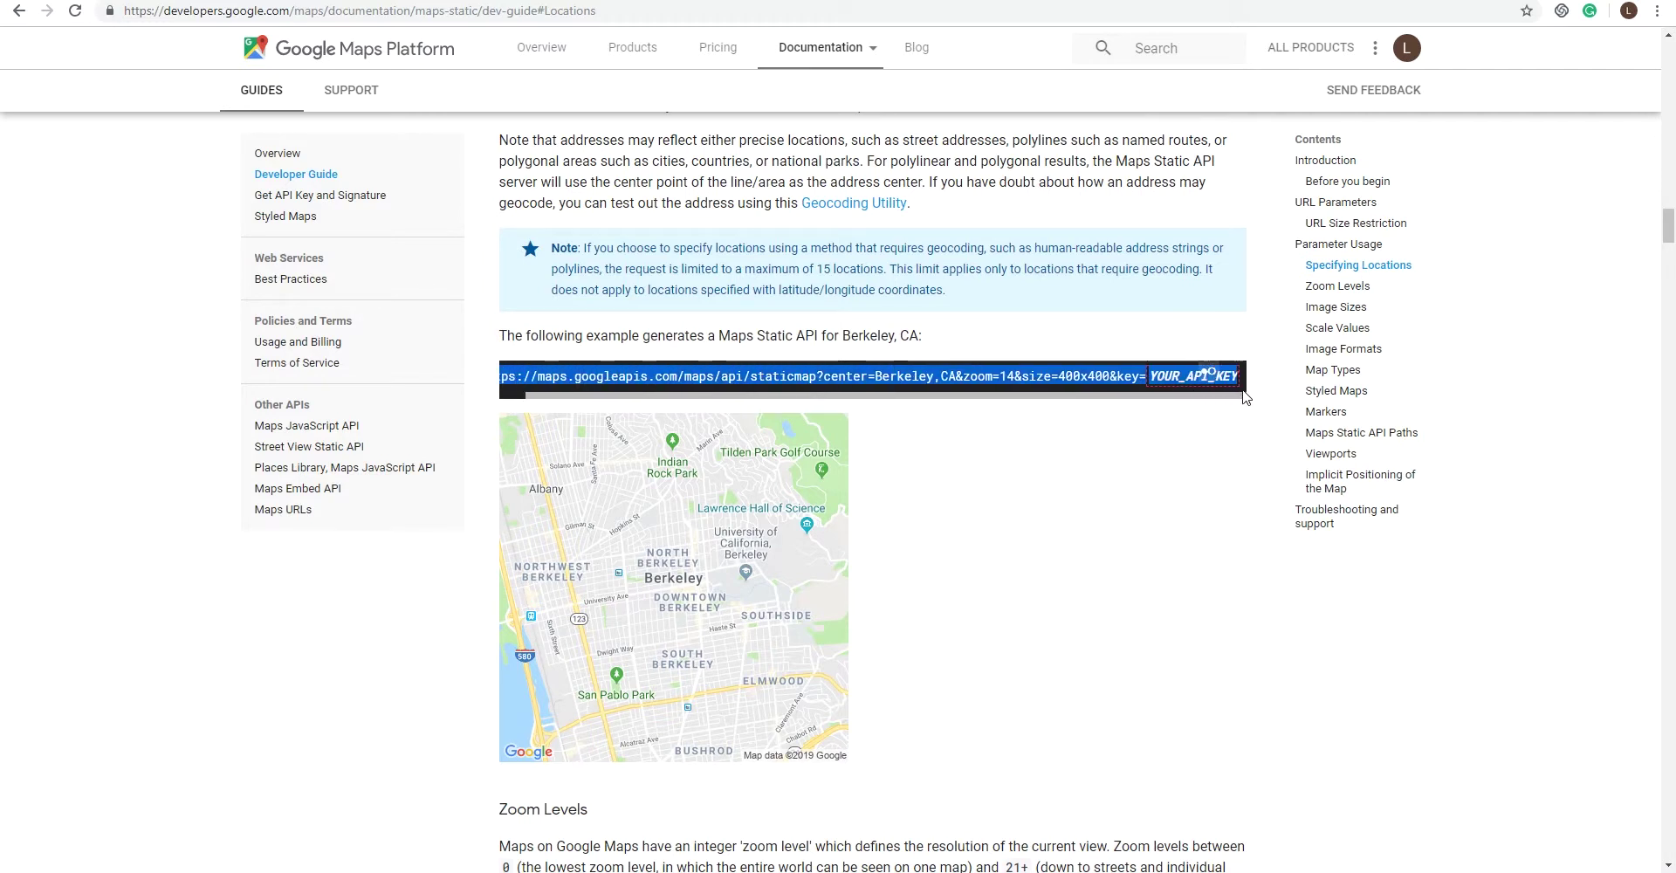
right_click(1081, 370)
left_click(1113, 385)
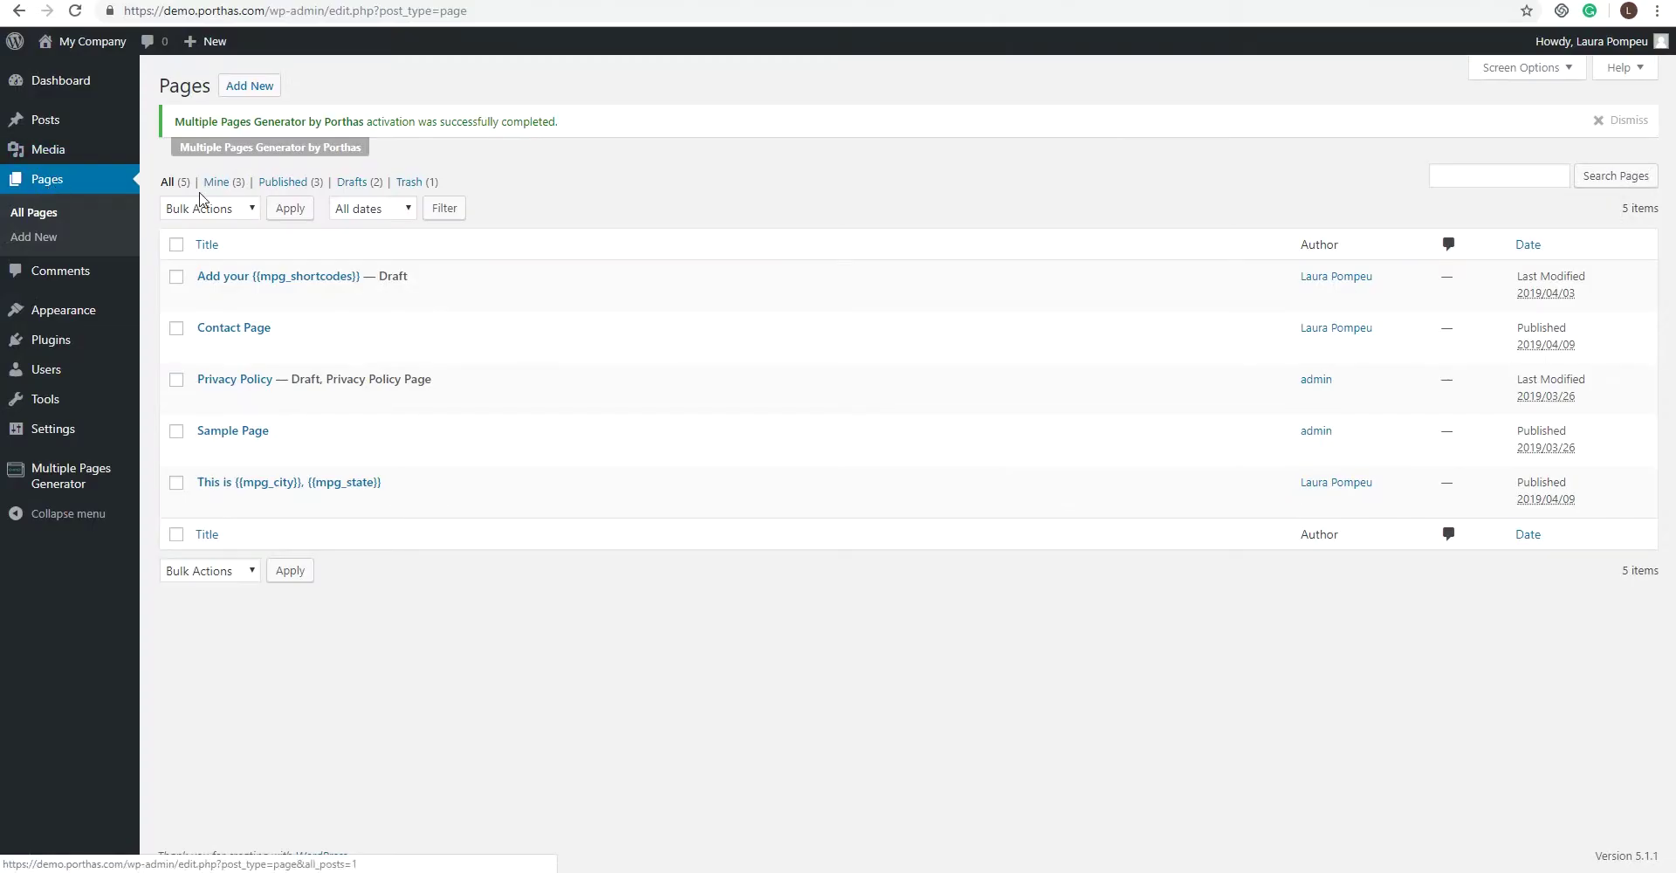
Open the WordPress page "This is {{mpg_city}}, {{mpg_state}}" for editing in the Code Editor
left_click(207, 506)
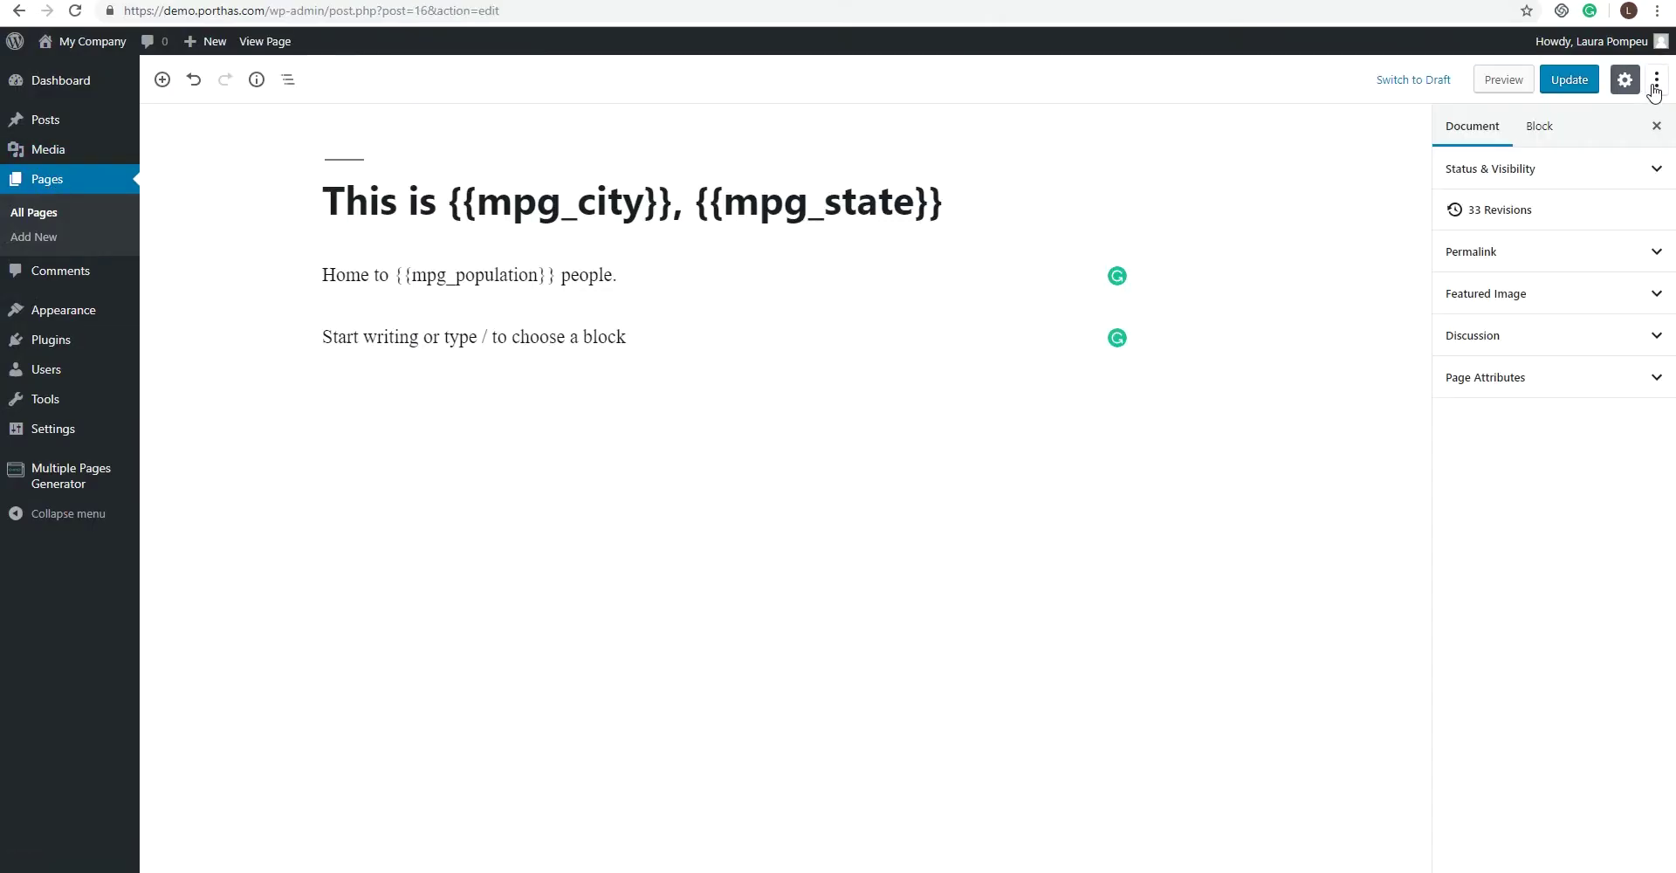
left_click(1656, 79)
left_click(1541, 372)
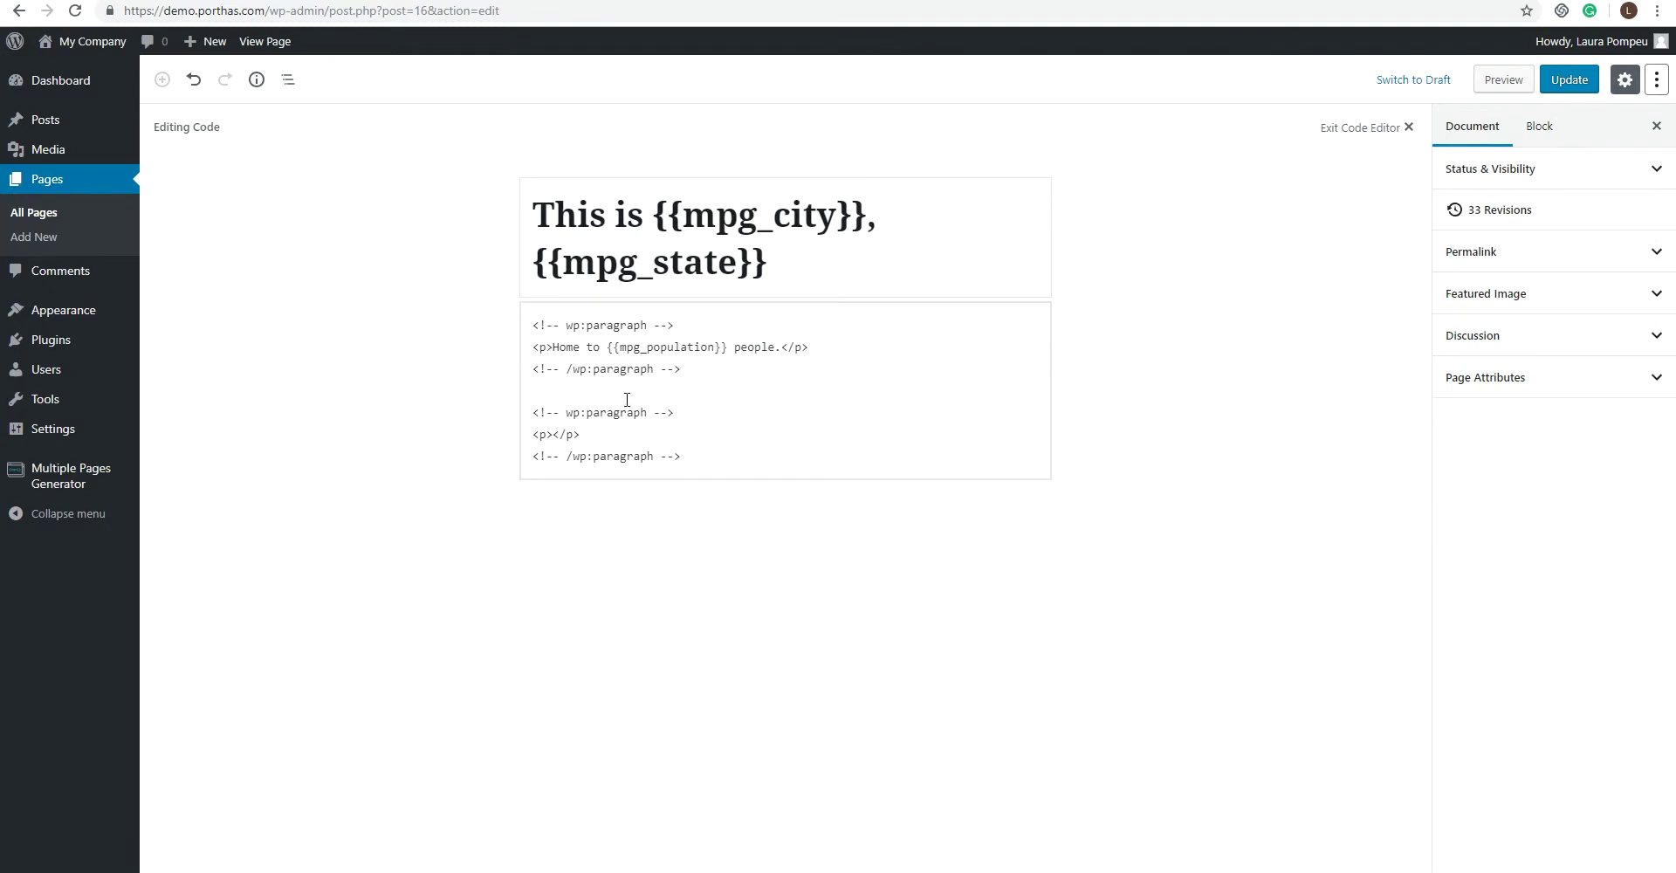
Insert an img tag between the two paragraph blocks, using the copied Berkeley, CA static map URL as its source
left_click(669, 395)
key("Return")
key("Return")
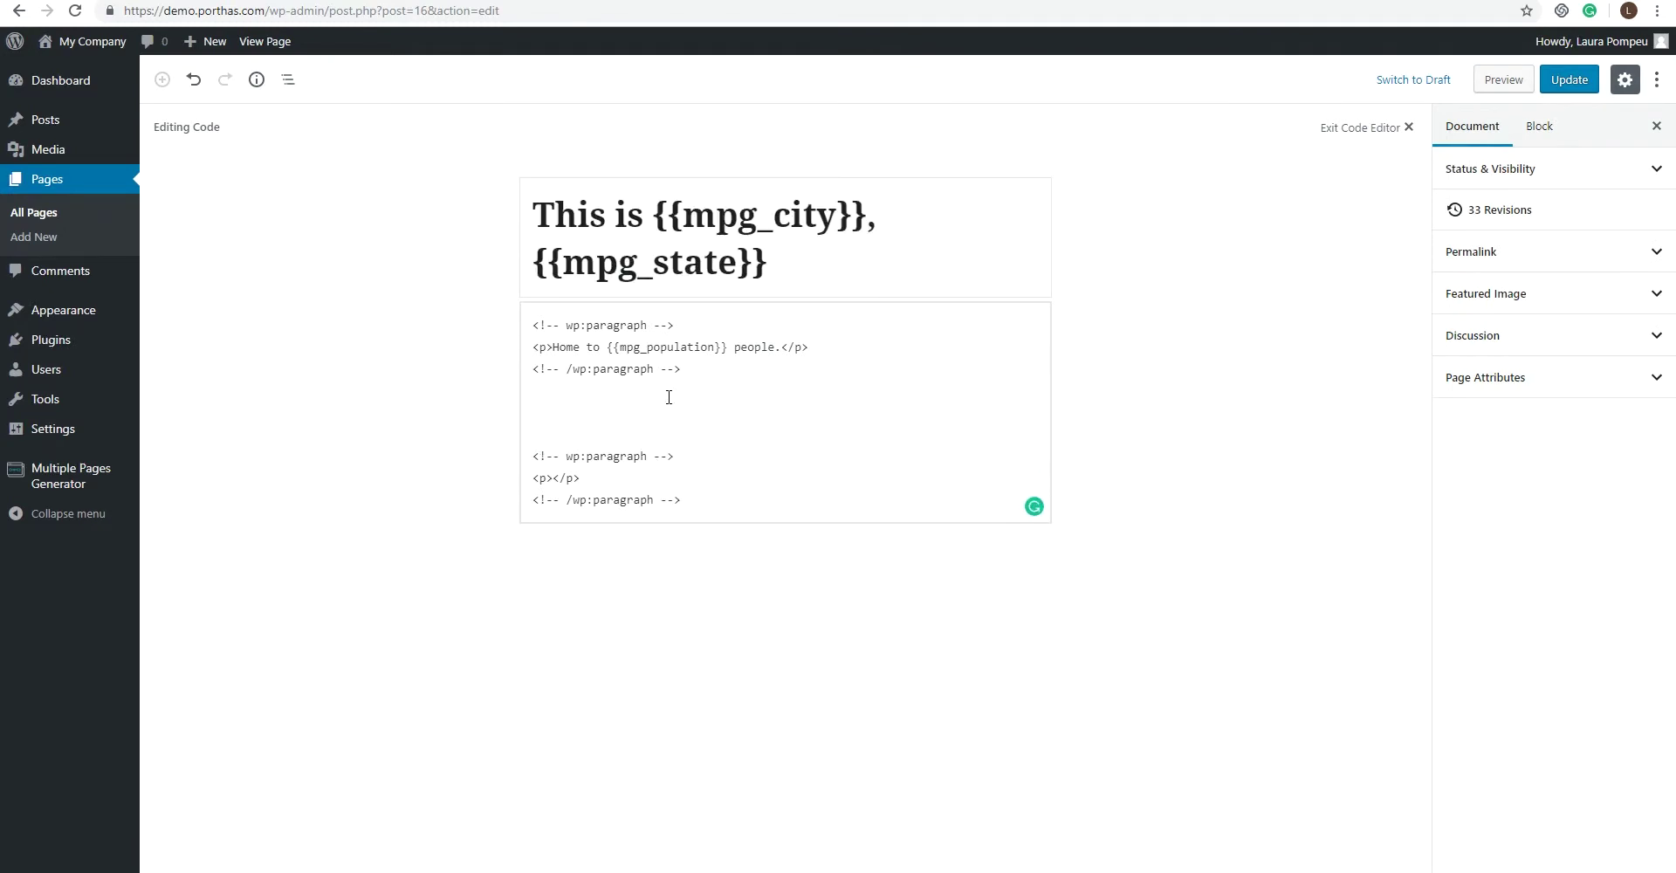
type("<")
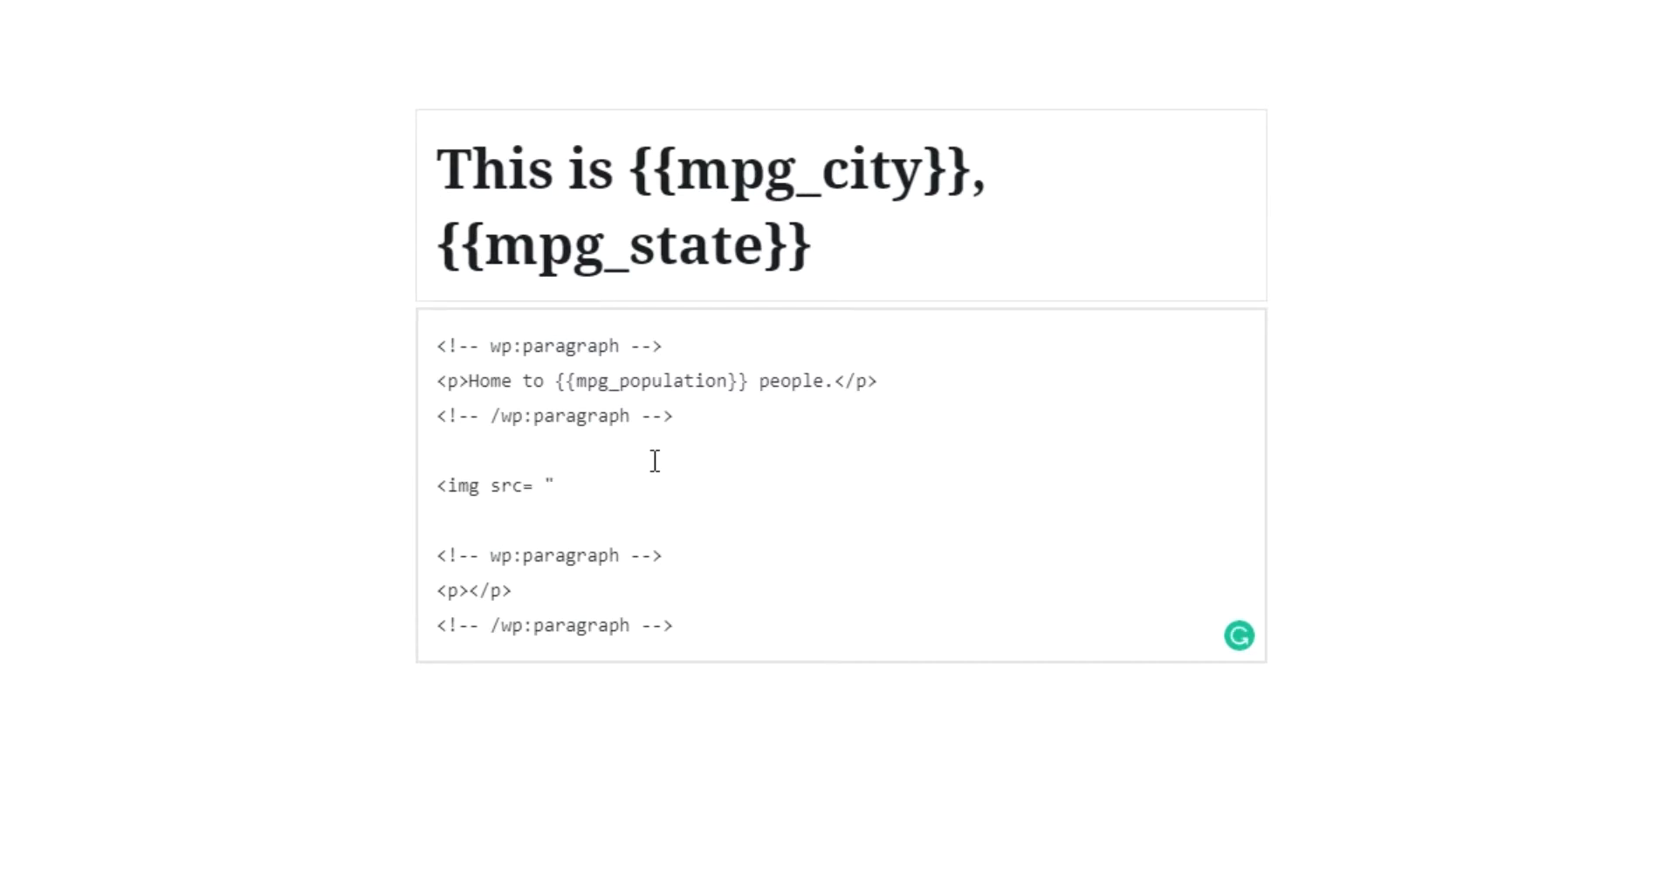
type("img src= \"")
key("ctrl+v")
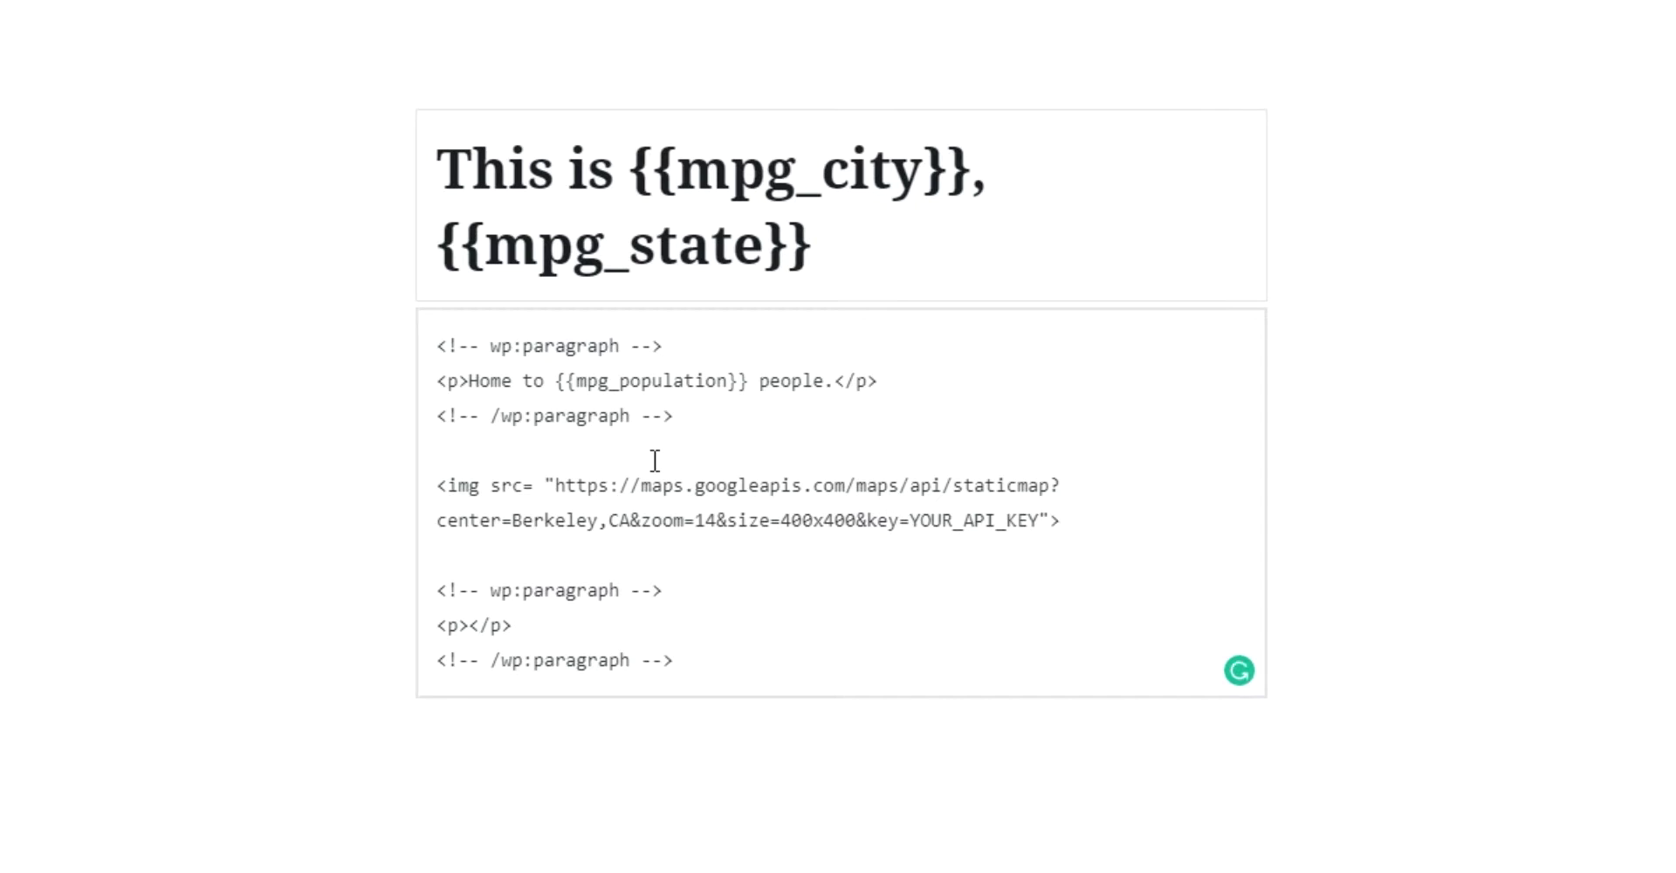
Replace YOUR_API_KEY in the map URL with the API key, set the center to {{mpg_city}},{{mpg_state}}, and update the page
left_click_drag(1038, 521, 1161, 513)
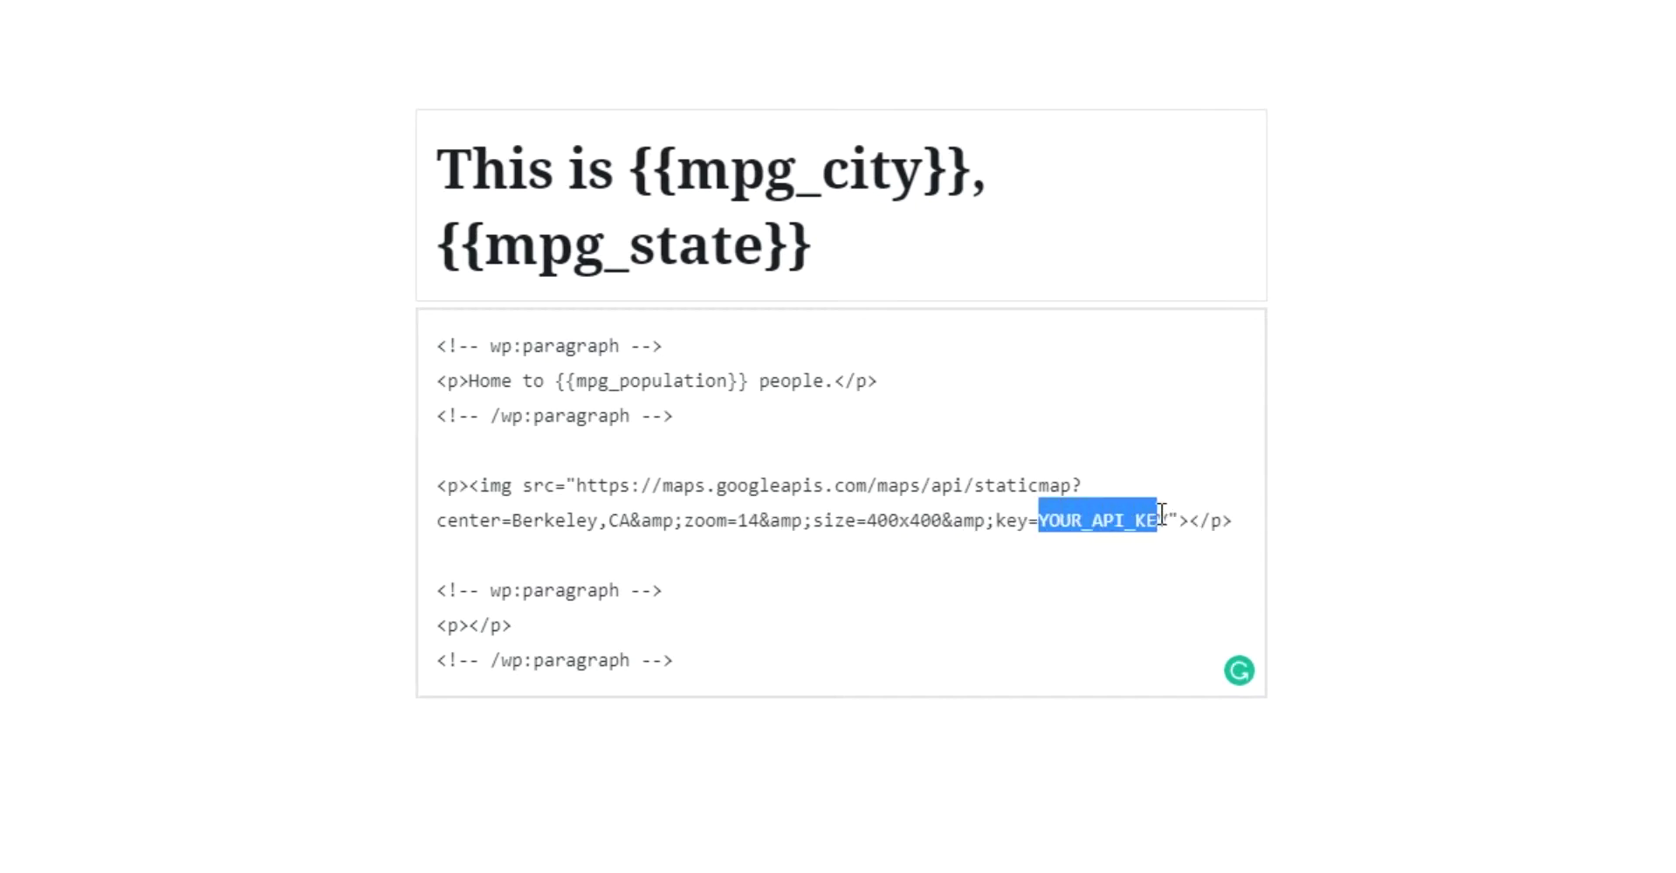
key("ctrl+v")
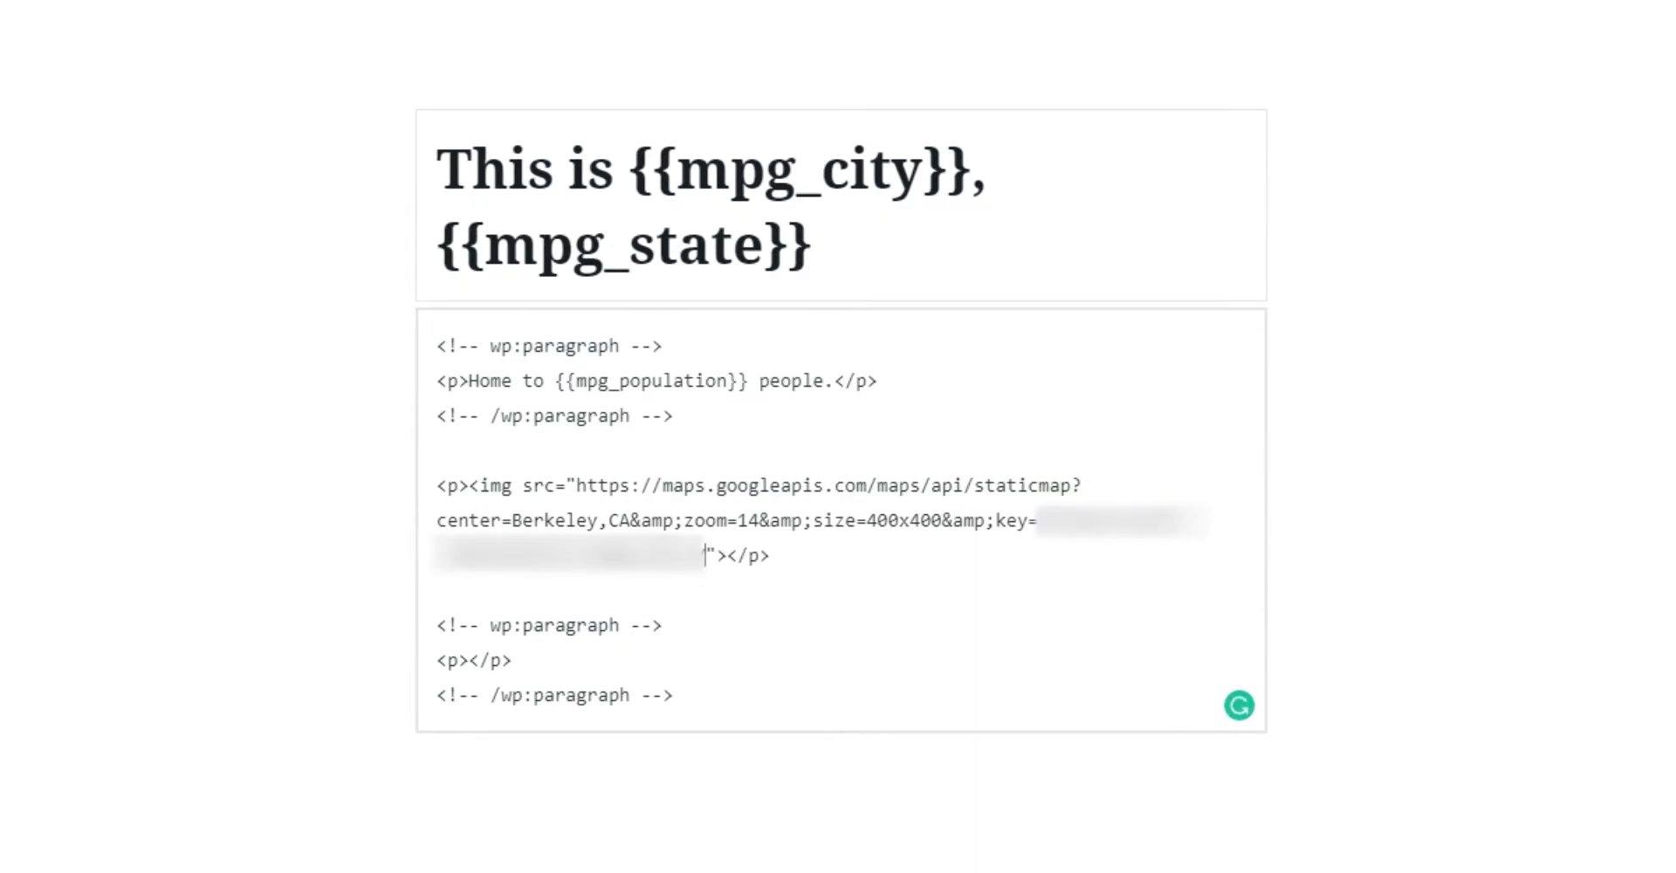
left_click_drag(515, 520, 623, 517)
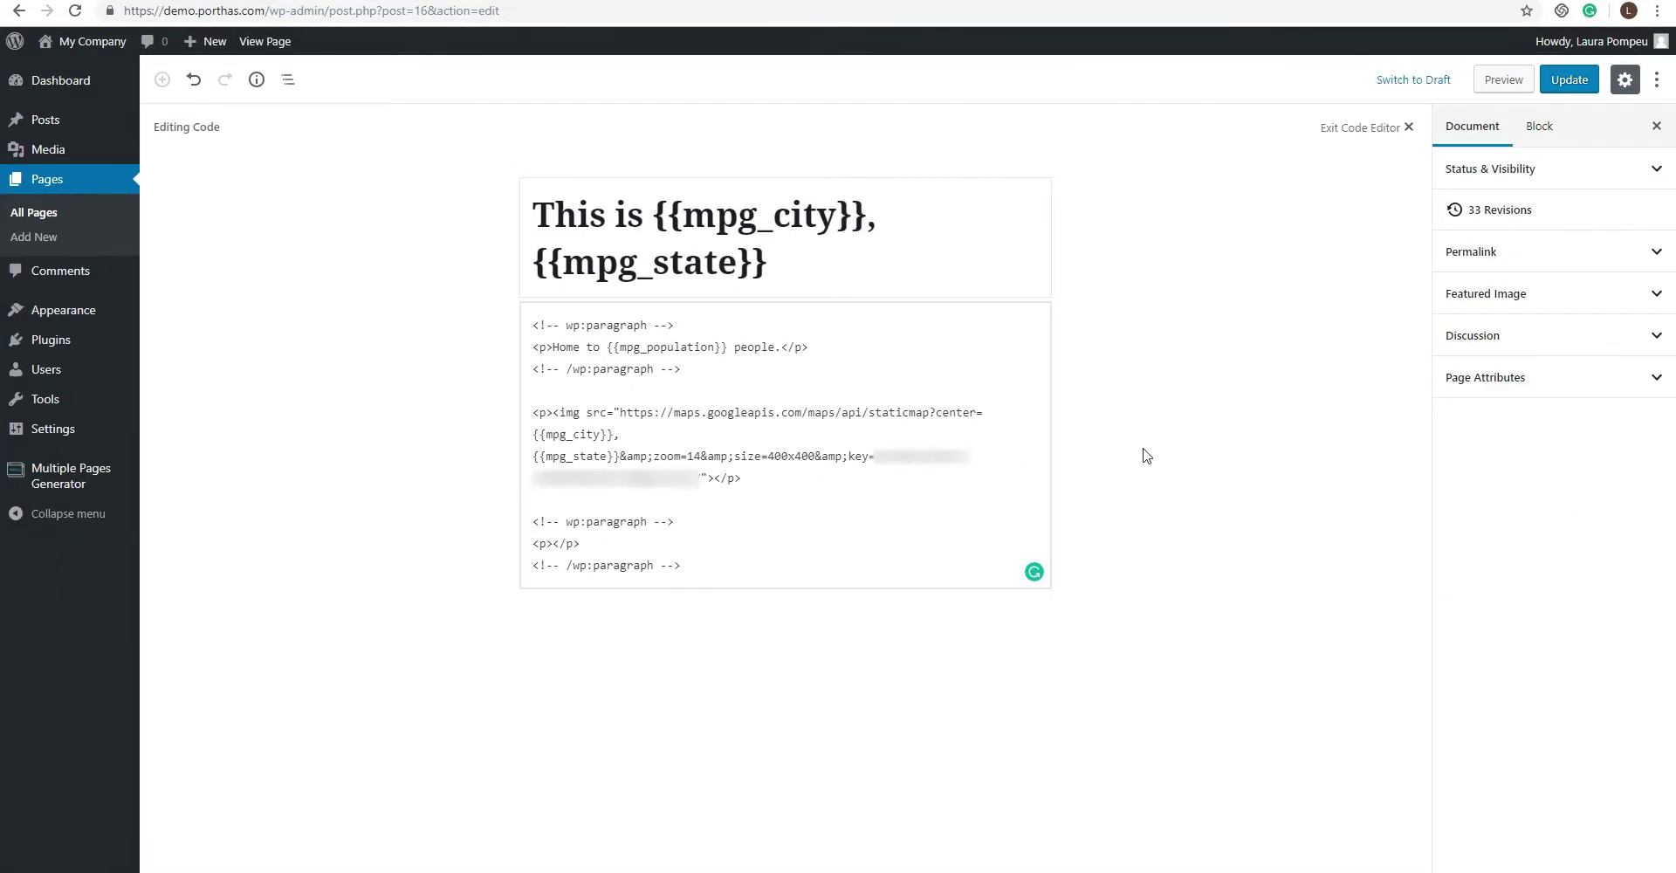
left_click(1562, 80)
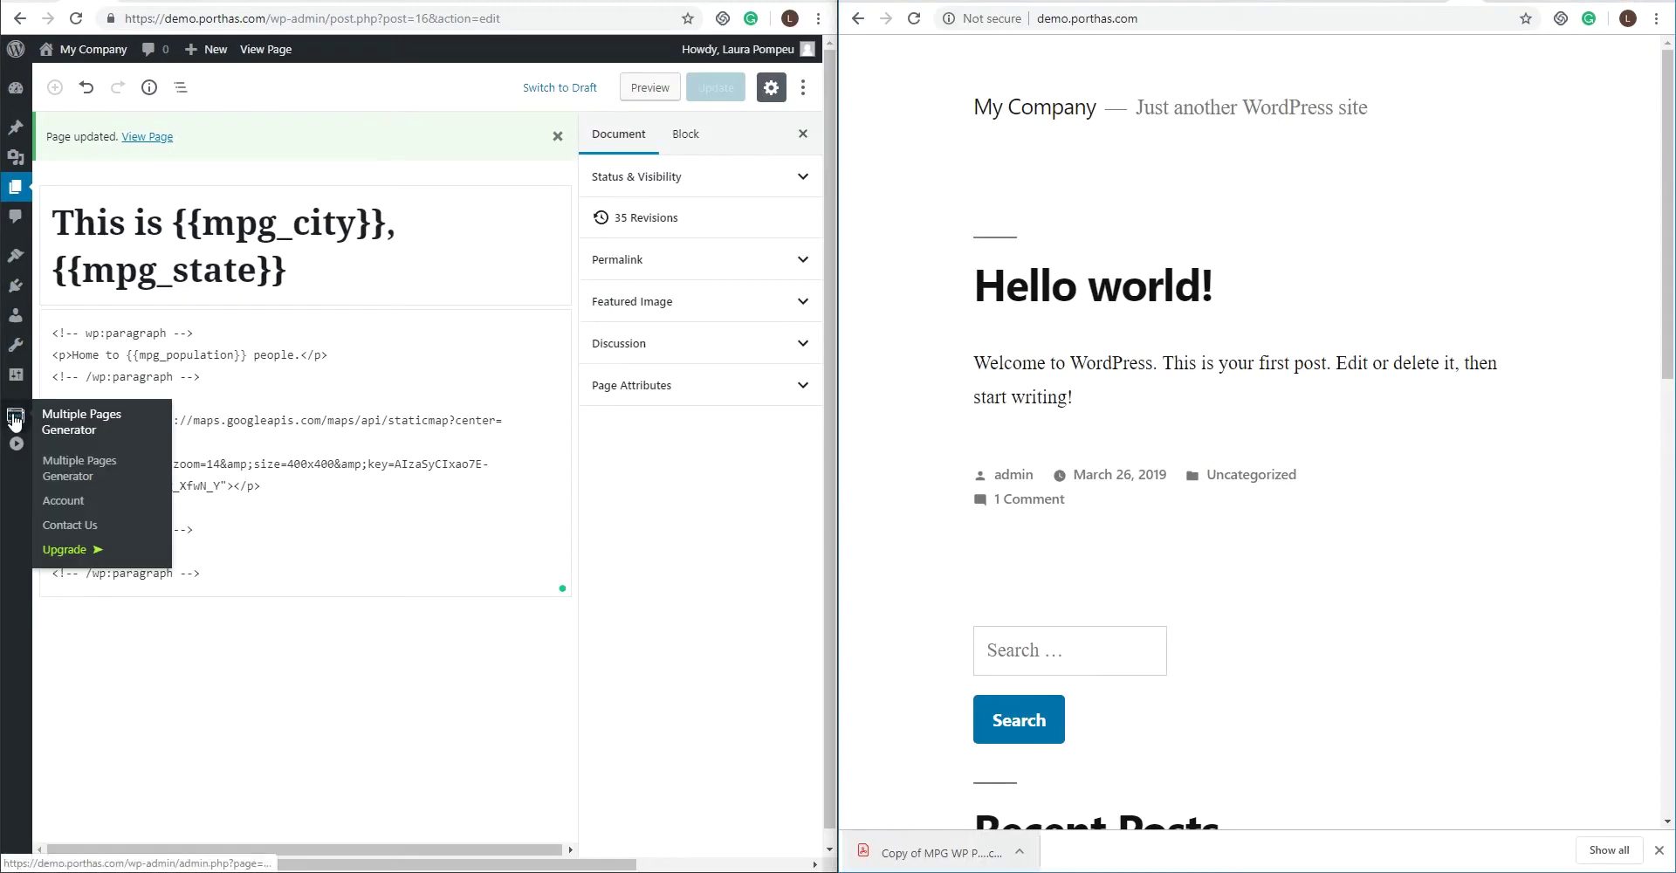
Look up the /dallas-tx/ URL in the Multiple Pages Generator table and open that page on demo.porthas.com
left_click(52, 419)
scroll(175, 532, "down", 4)
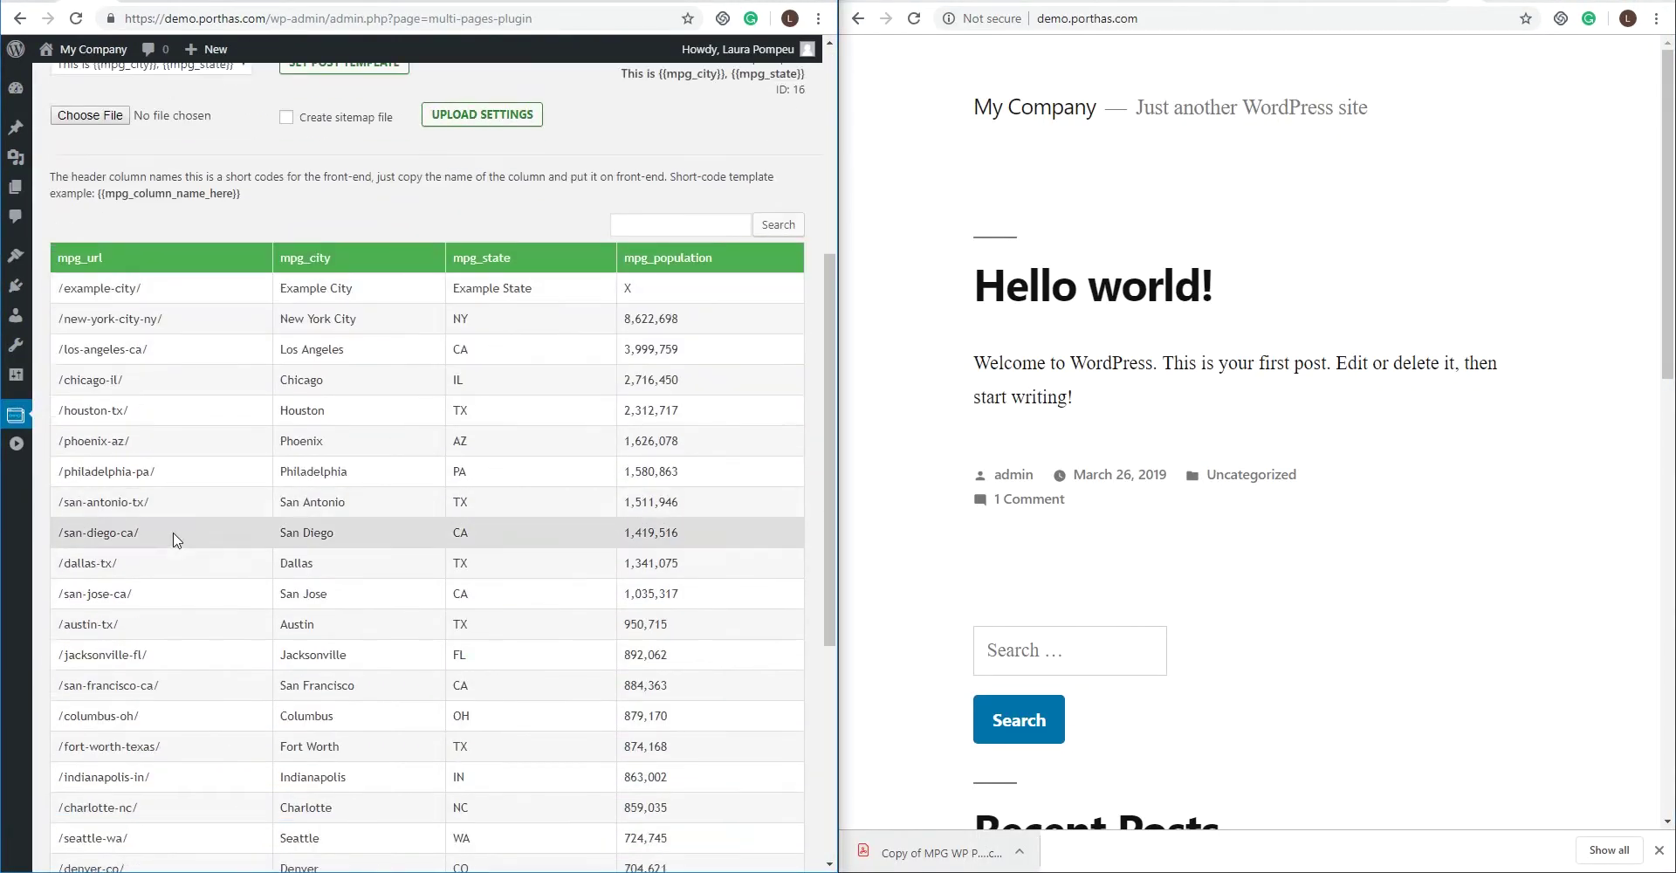
left_click_drag(119, 563, 62, 563)
key("ctrl+c")
left_click(1144, 19)
key("ctrl+v")
key("Return")
Go to the second page of the generator's URL table and open the /mesa-az/ page on the site
scroll(374, 610, "down", 5)
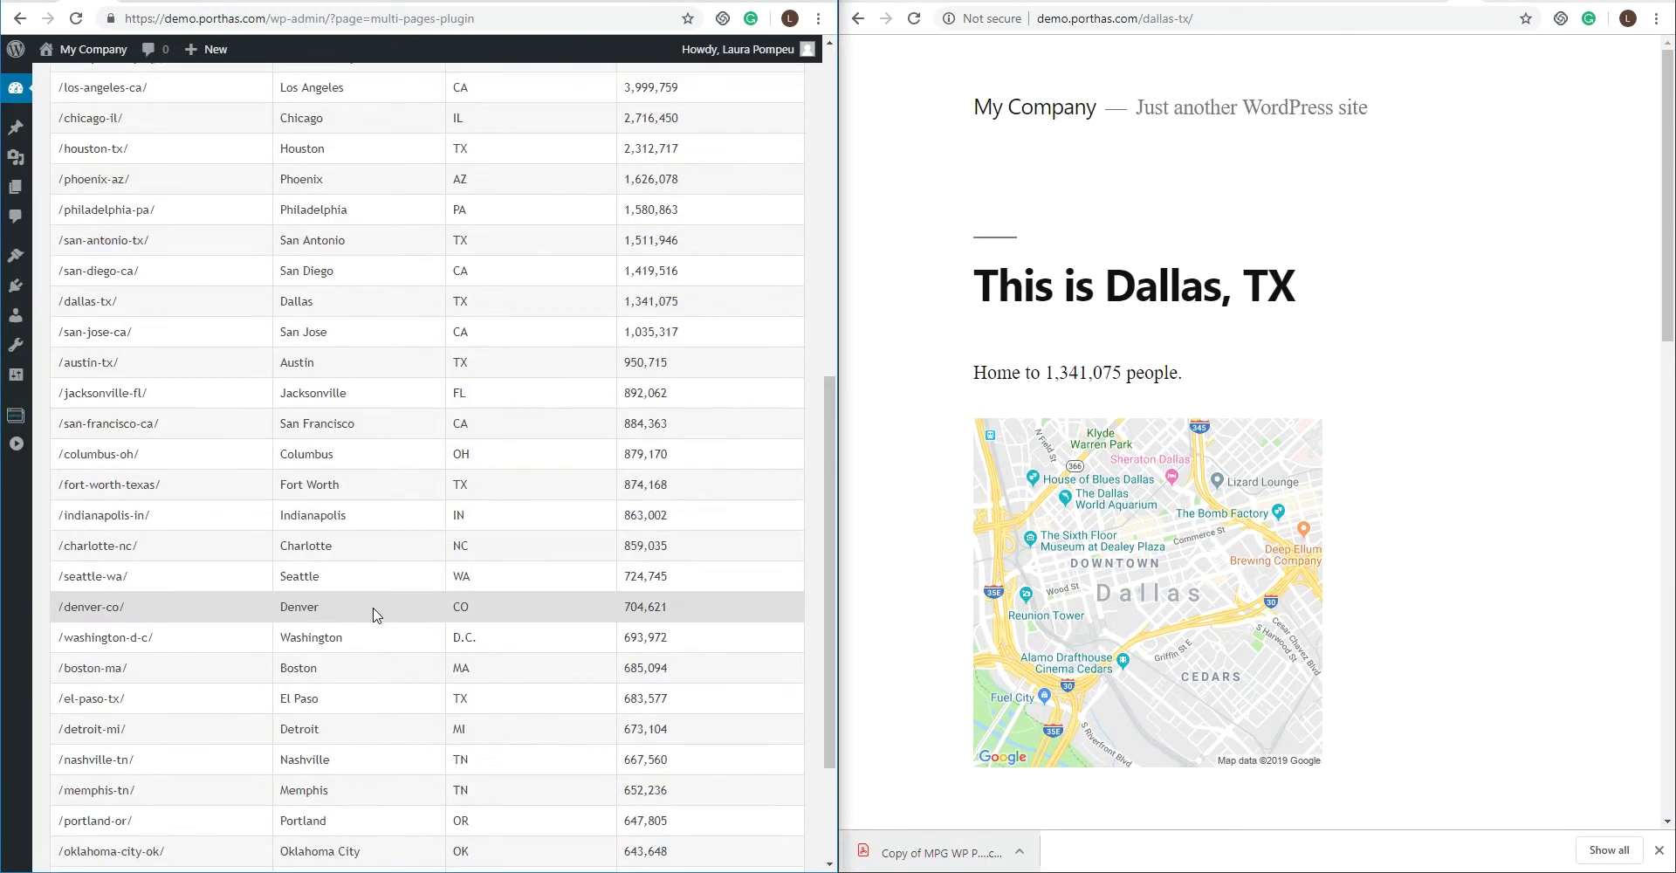
left_click(463, 794)
scroll(307, 698, "down", 1)
left_click_drag(115, 646, 57, 646)
key("ctrl+c")
left_click(1226, 21)
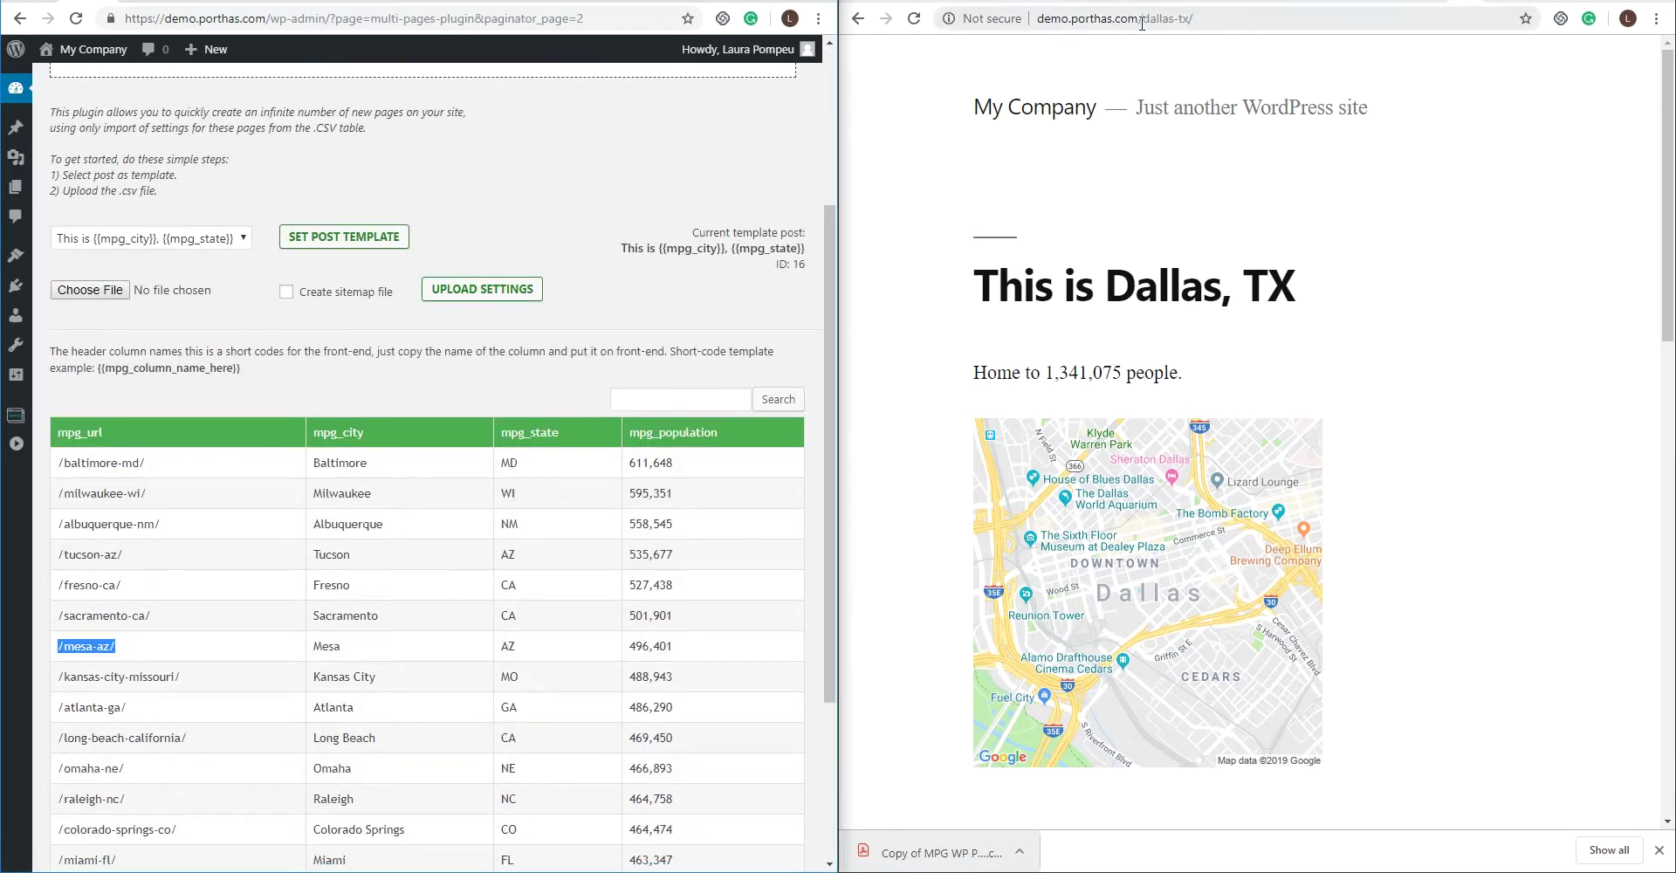
key("ctrl+v")
key("Return")
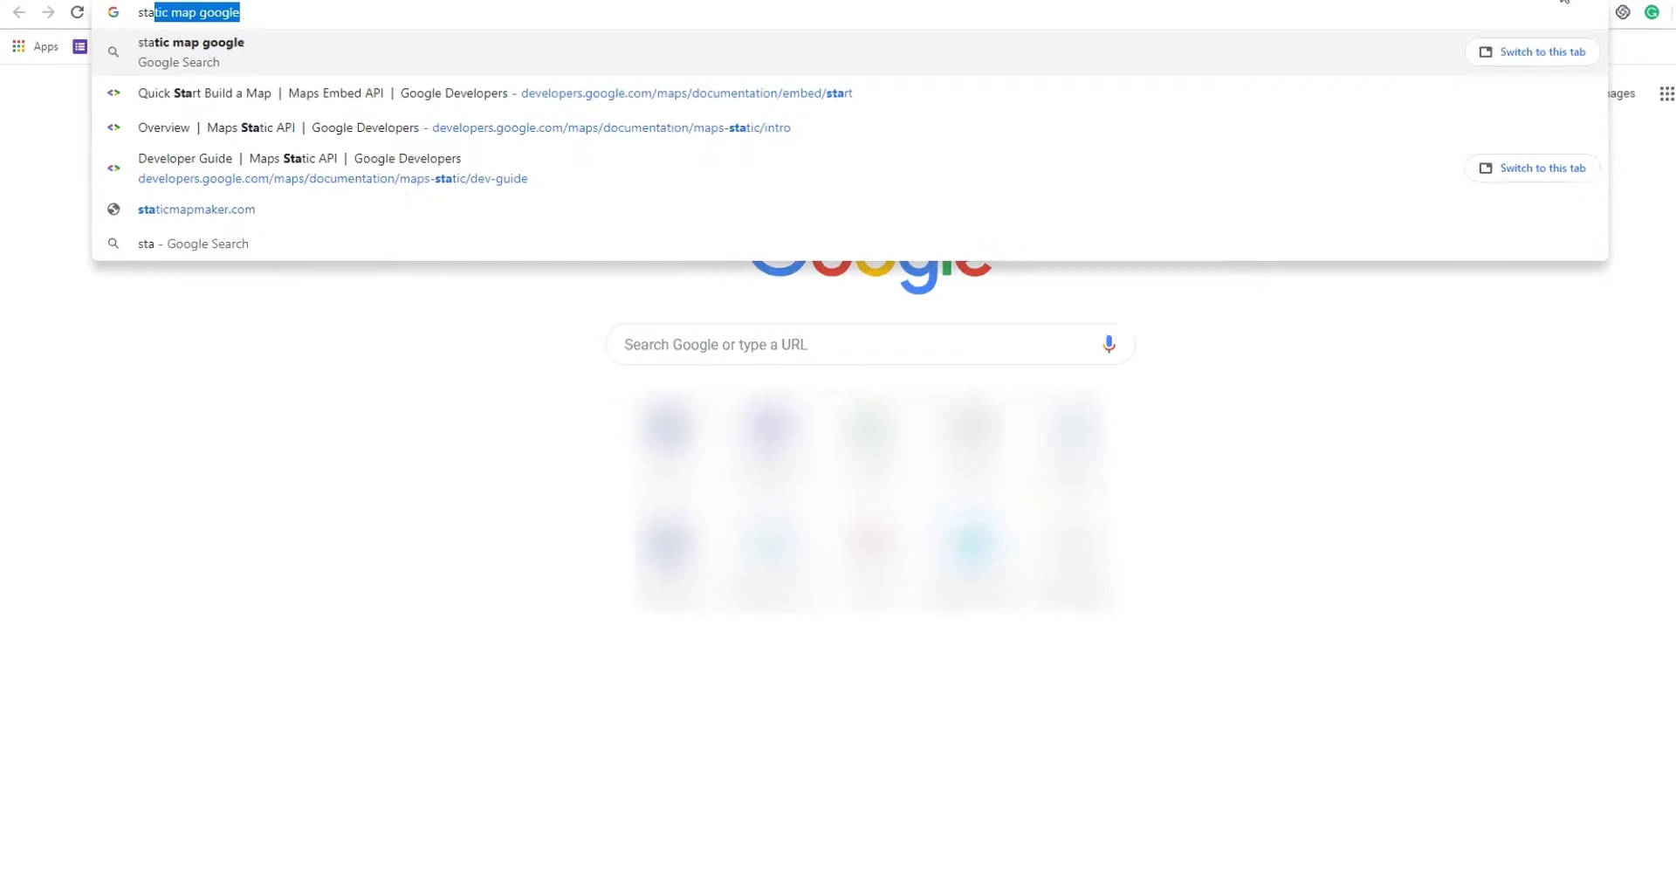
Open staticmapmaker.com/google and enter the API key in Google Static Map Maker
type("aticmap")
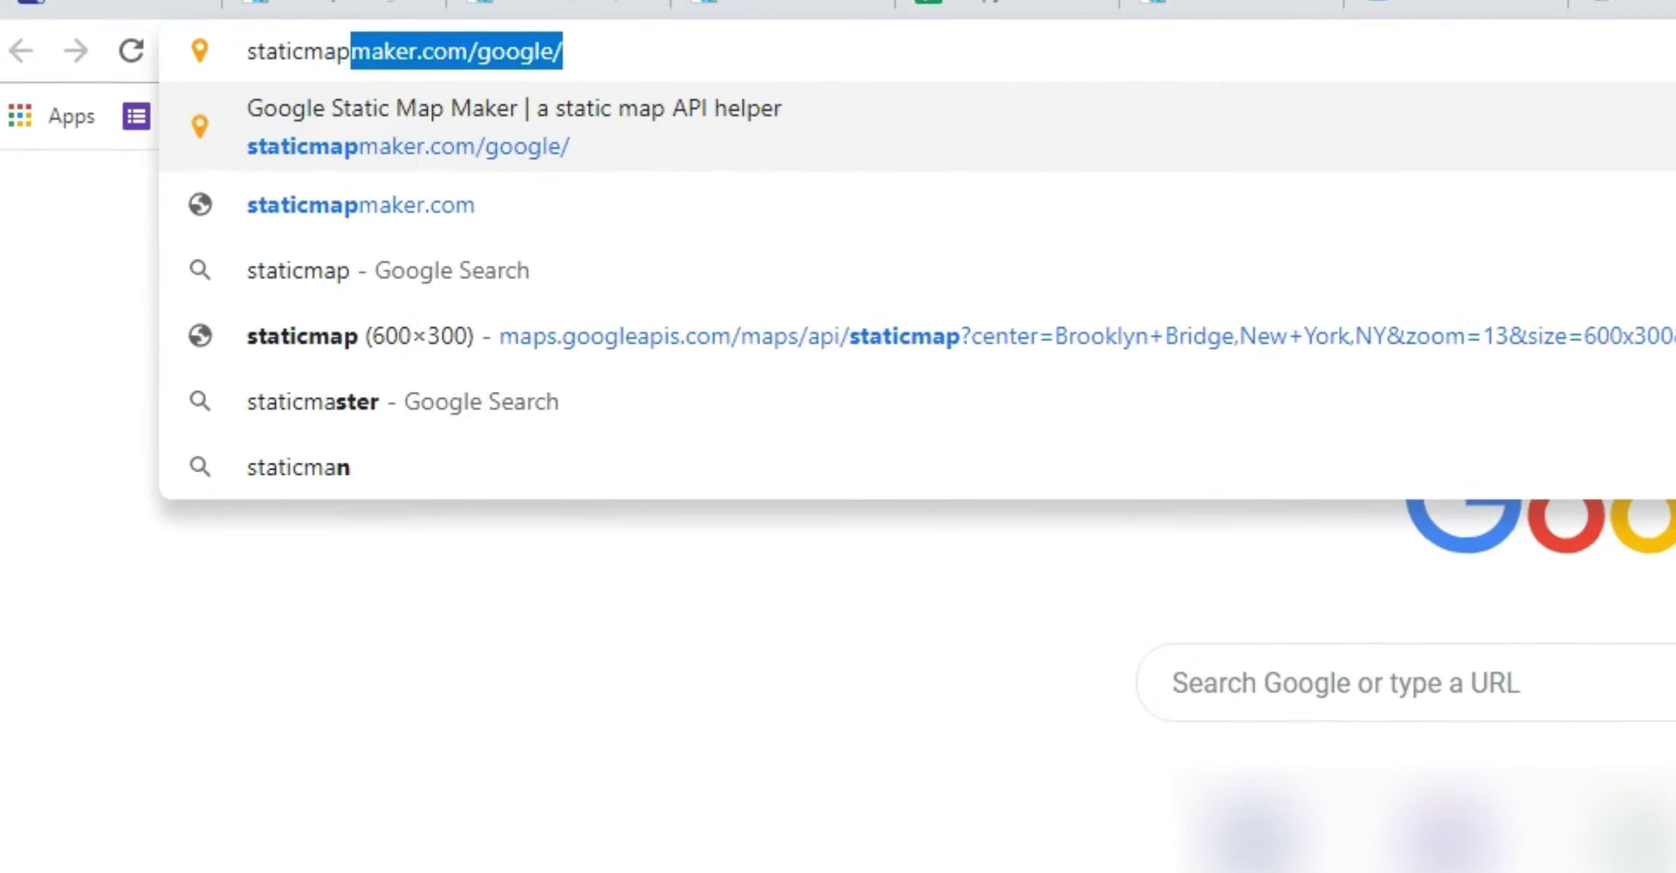
type("maker.com")
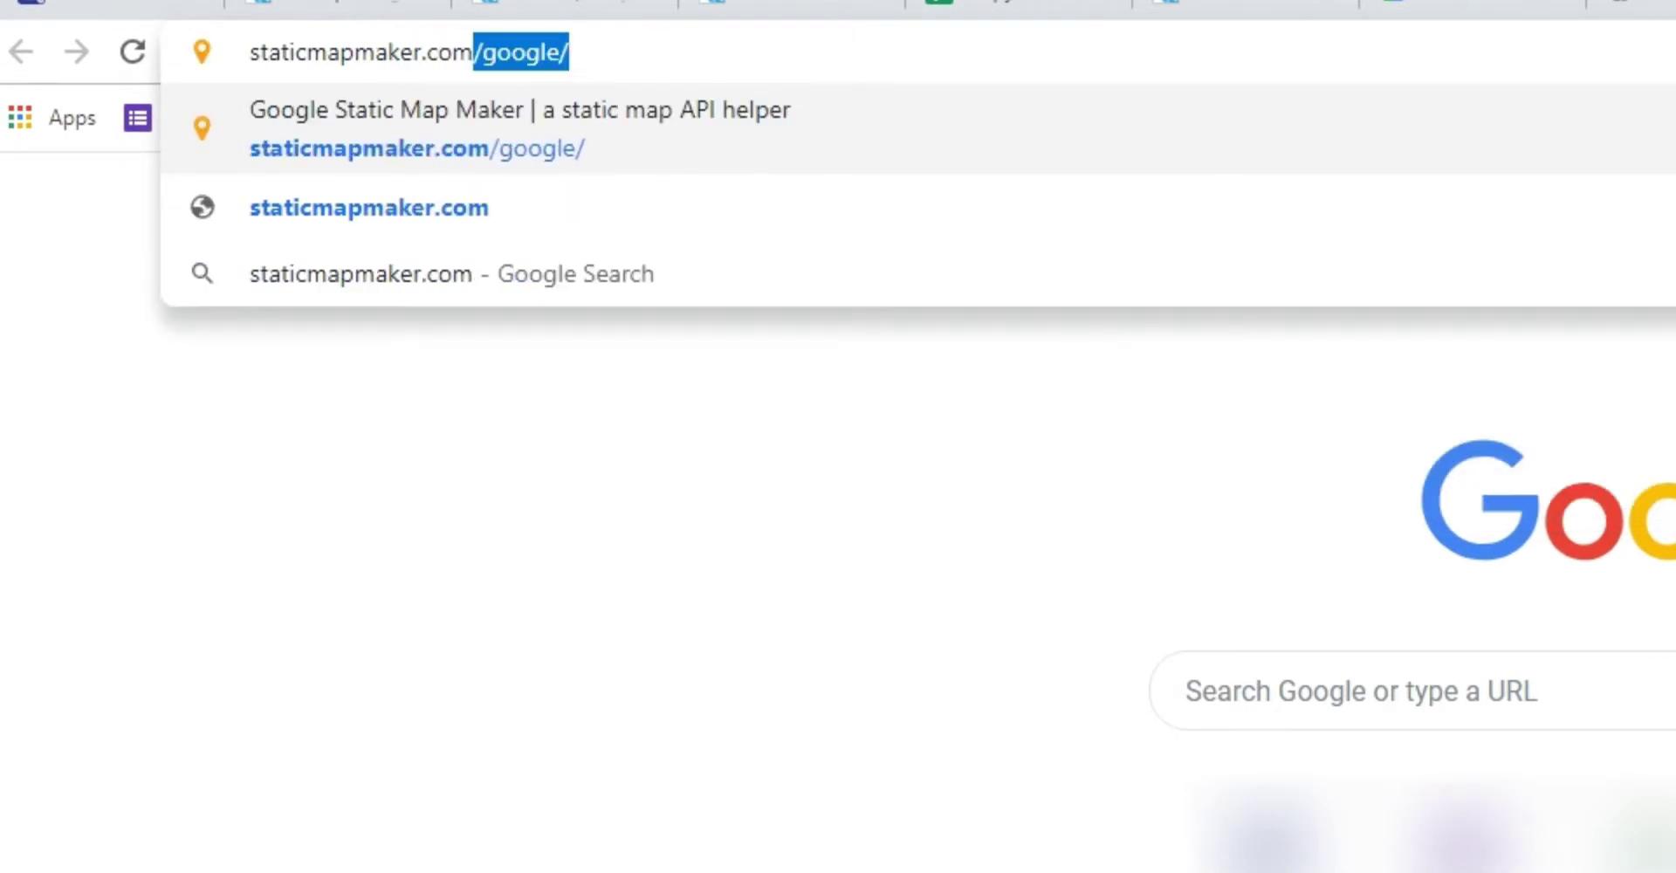
type("/google")
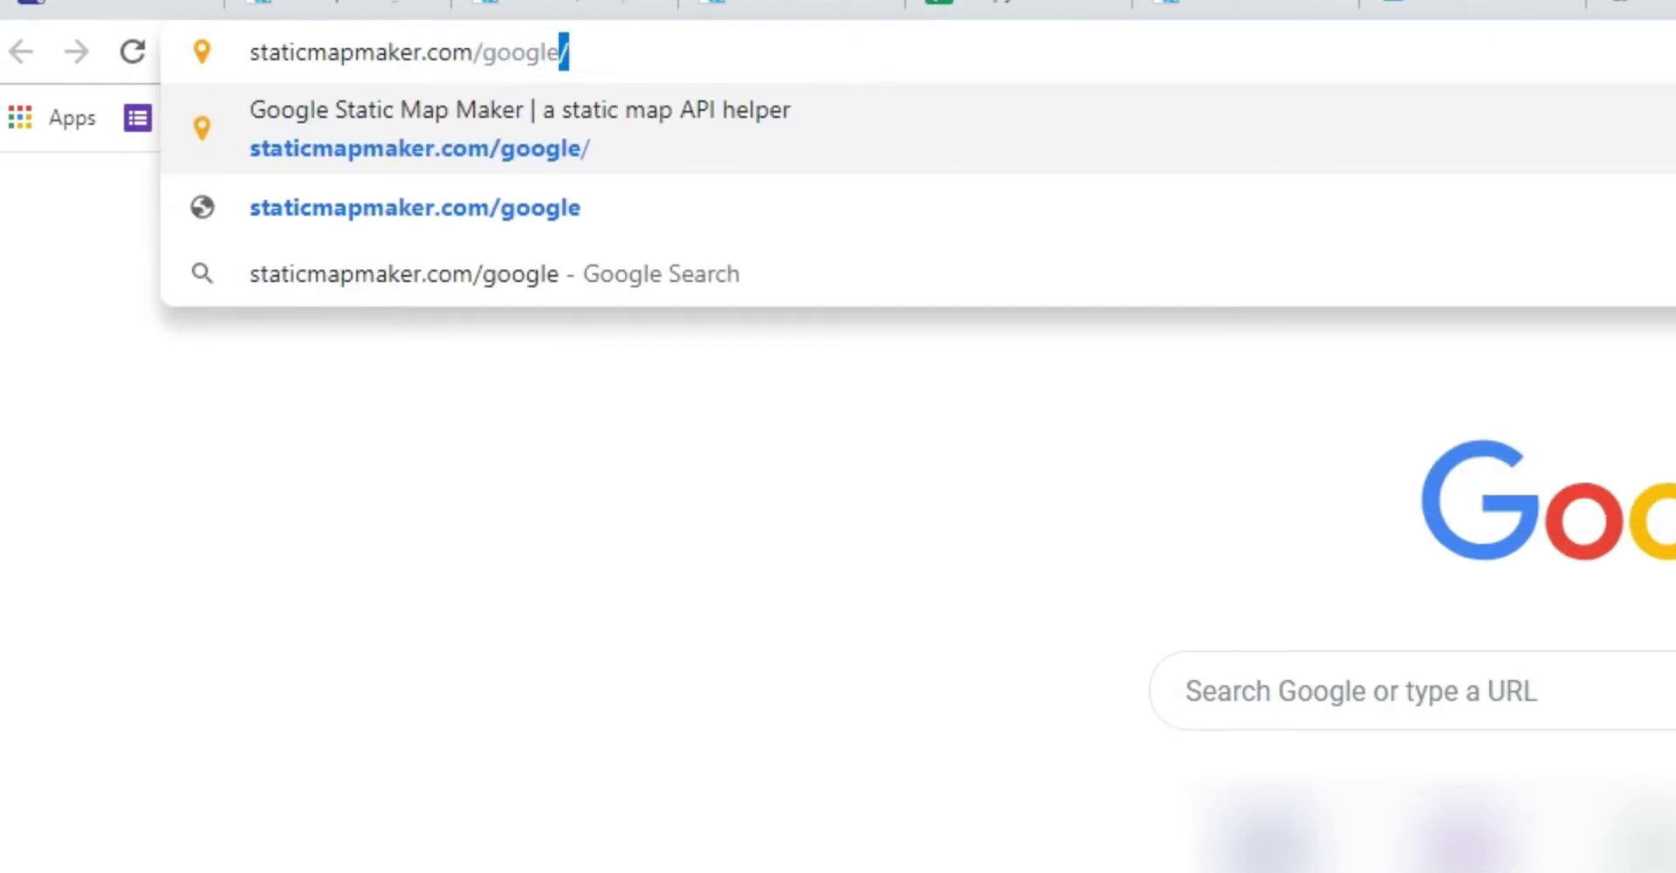
key("Return")
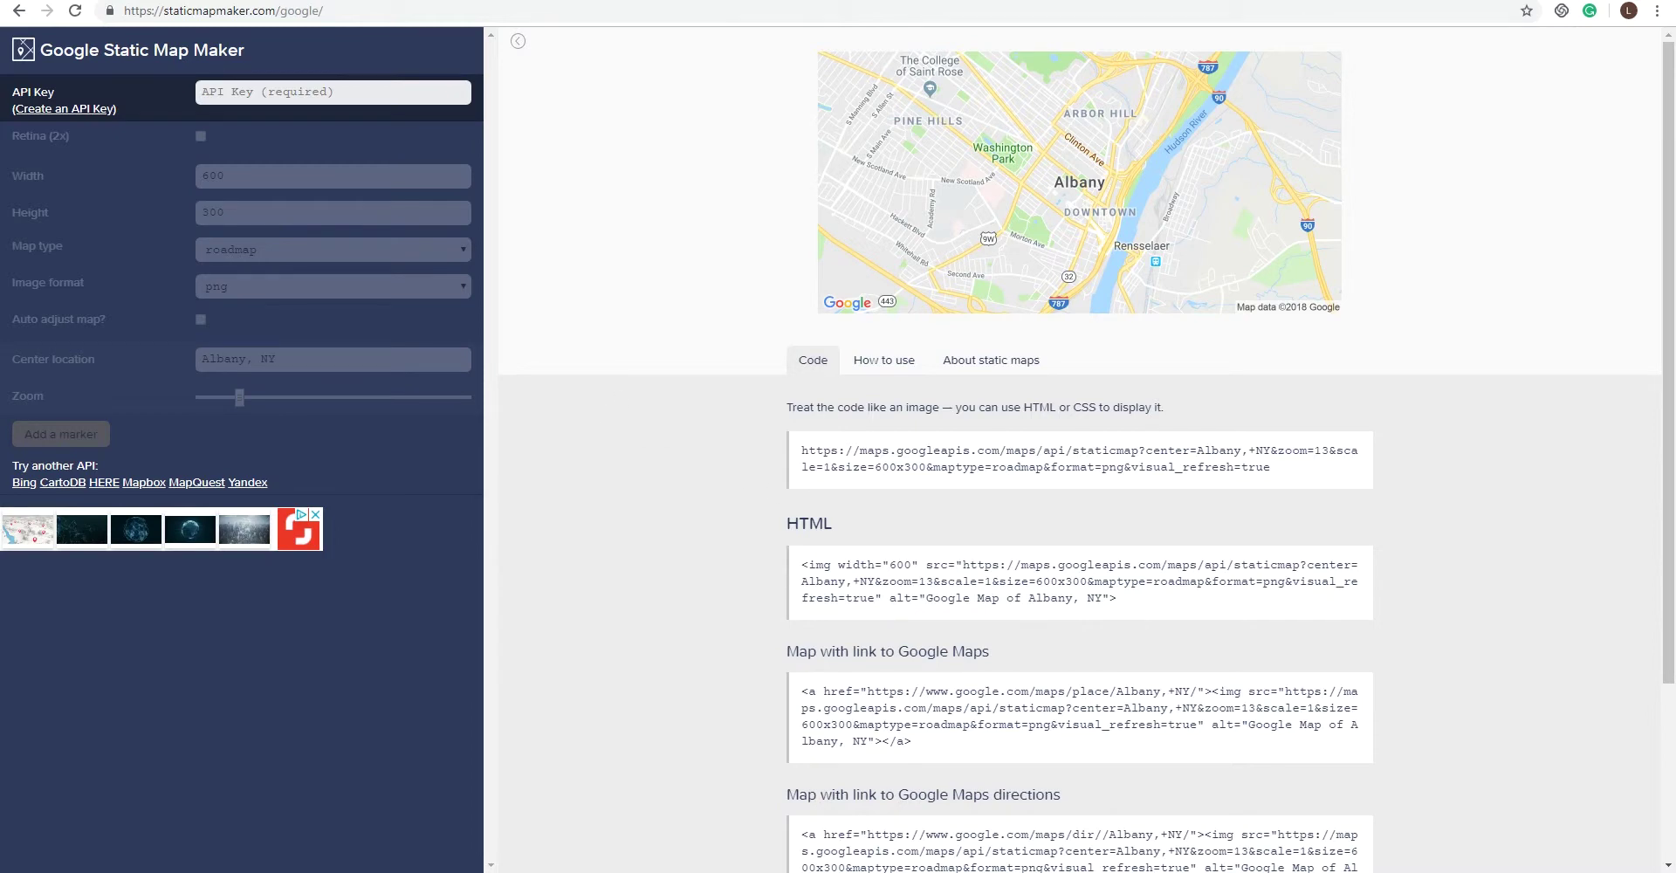
key("ctrl+v")
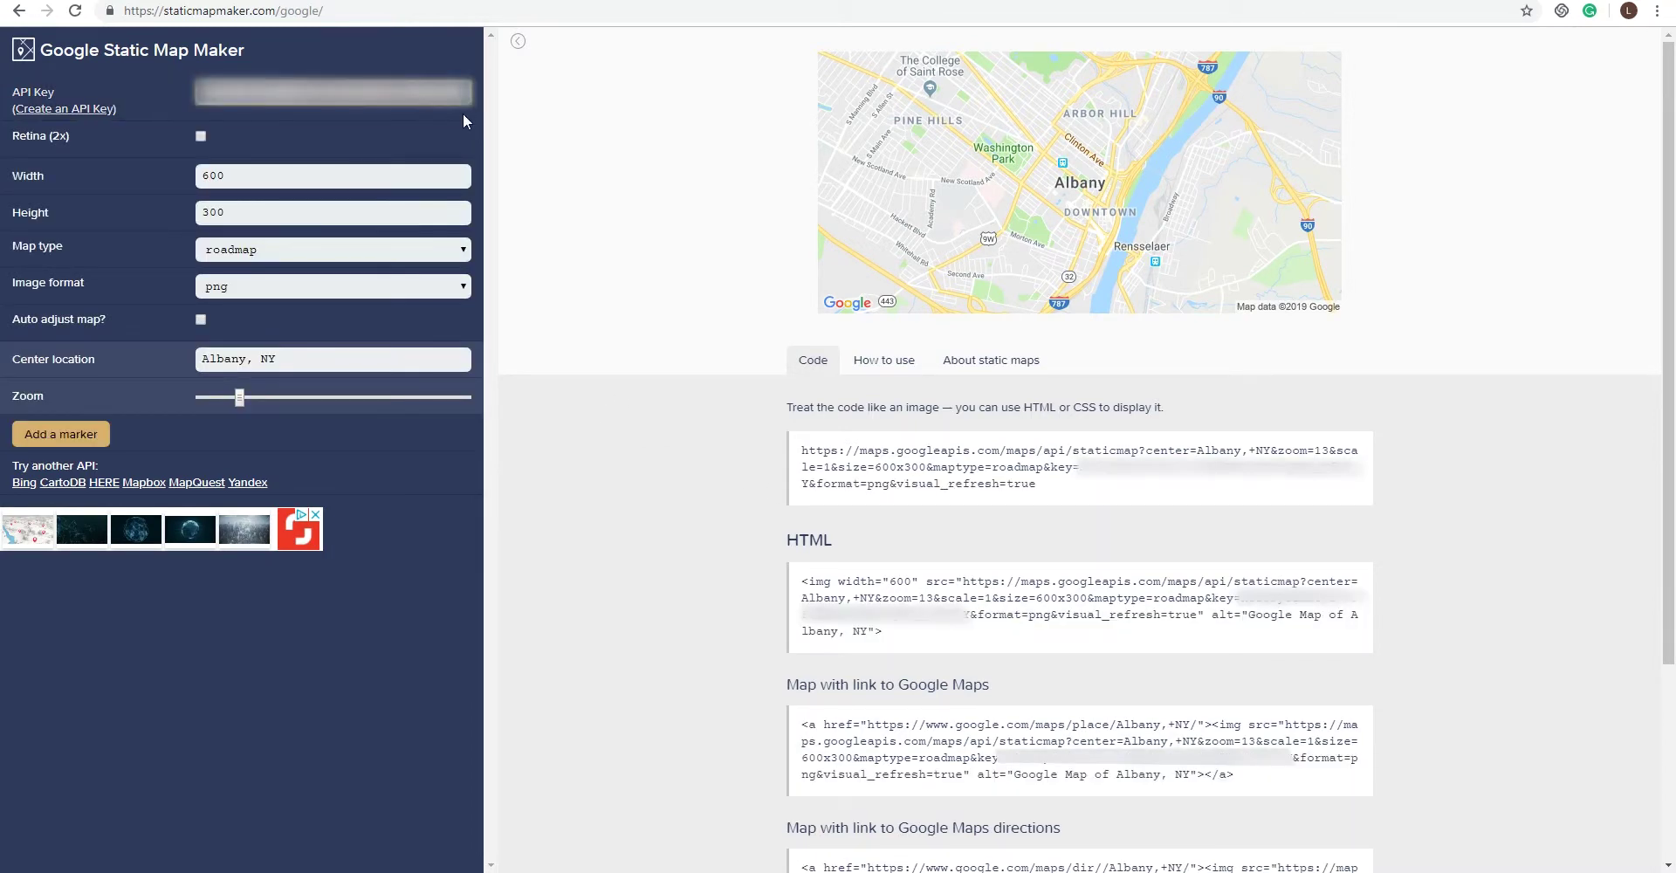
Set the map height to 600 with the roadmap map type and select the generated HTML image code
scroll(463, 253, "down", 1)
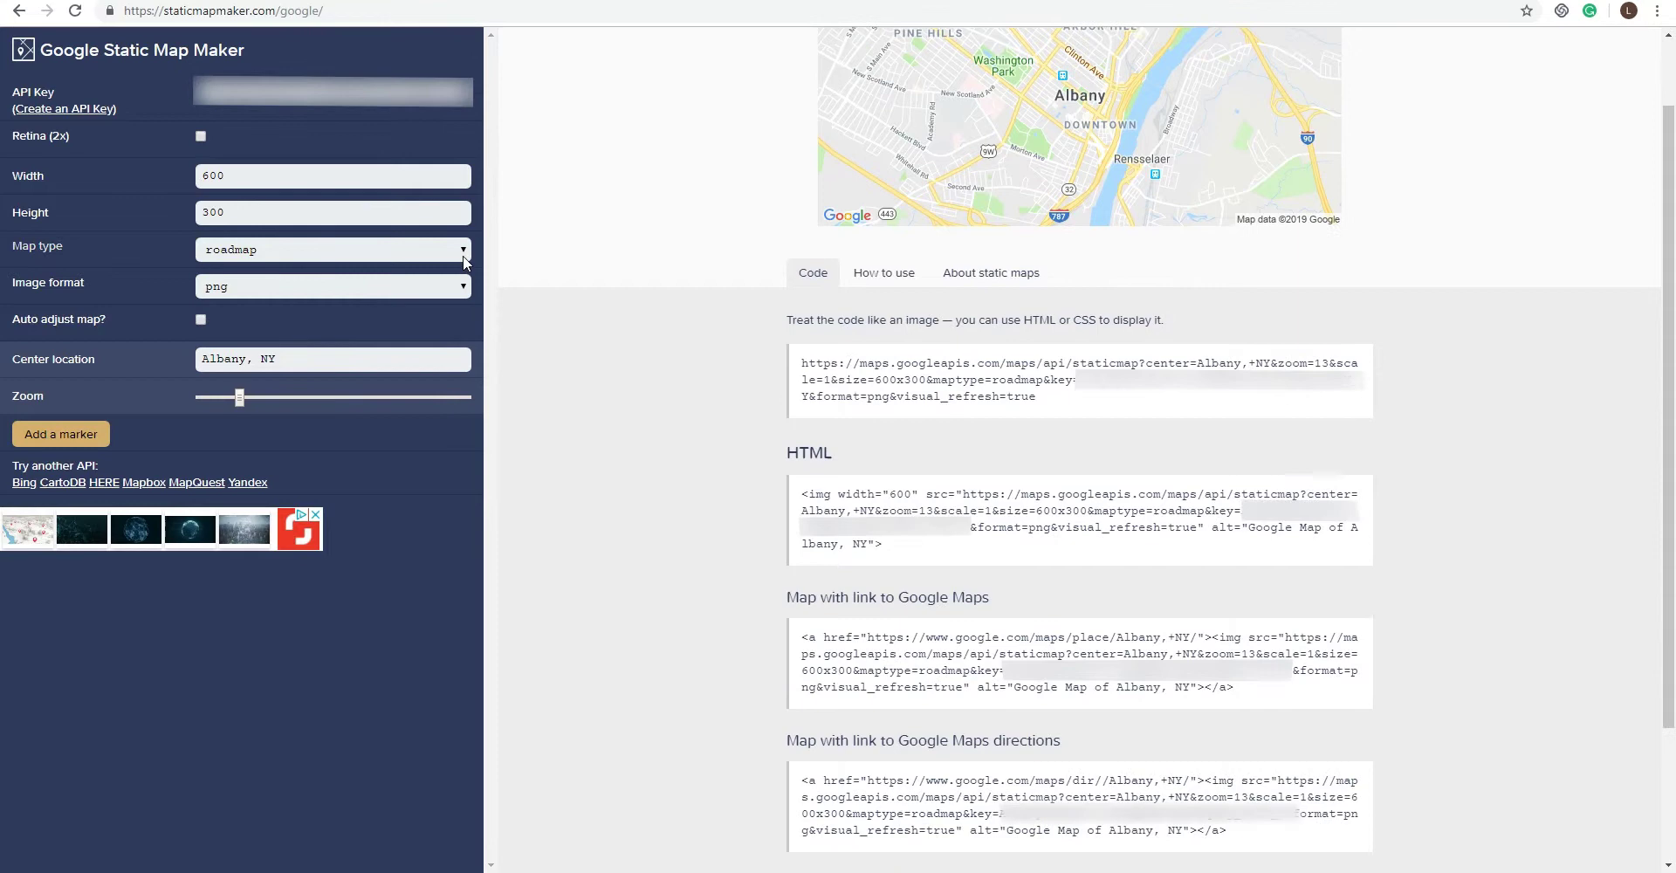
left_click(463, 255)
left_click(417, 266)
double_click(317, 213)
type("600")
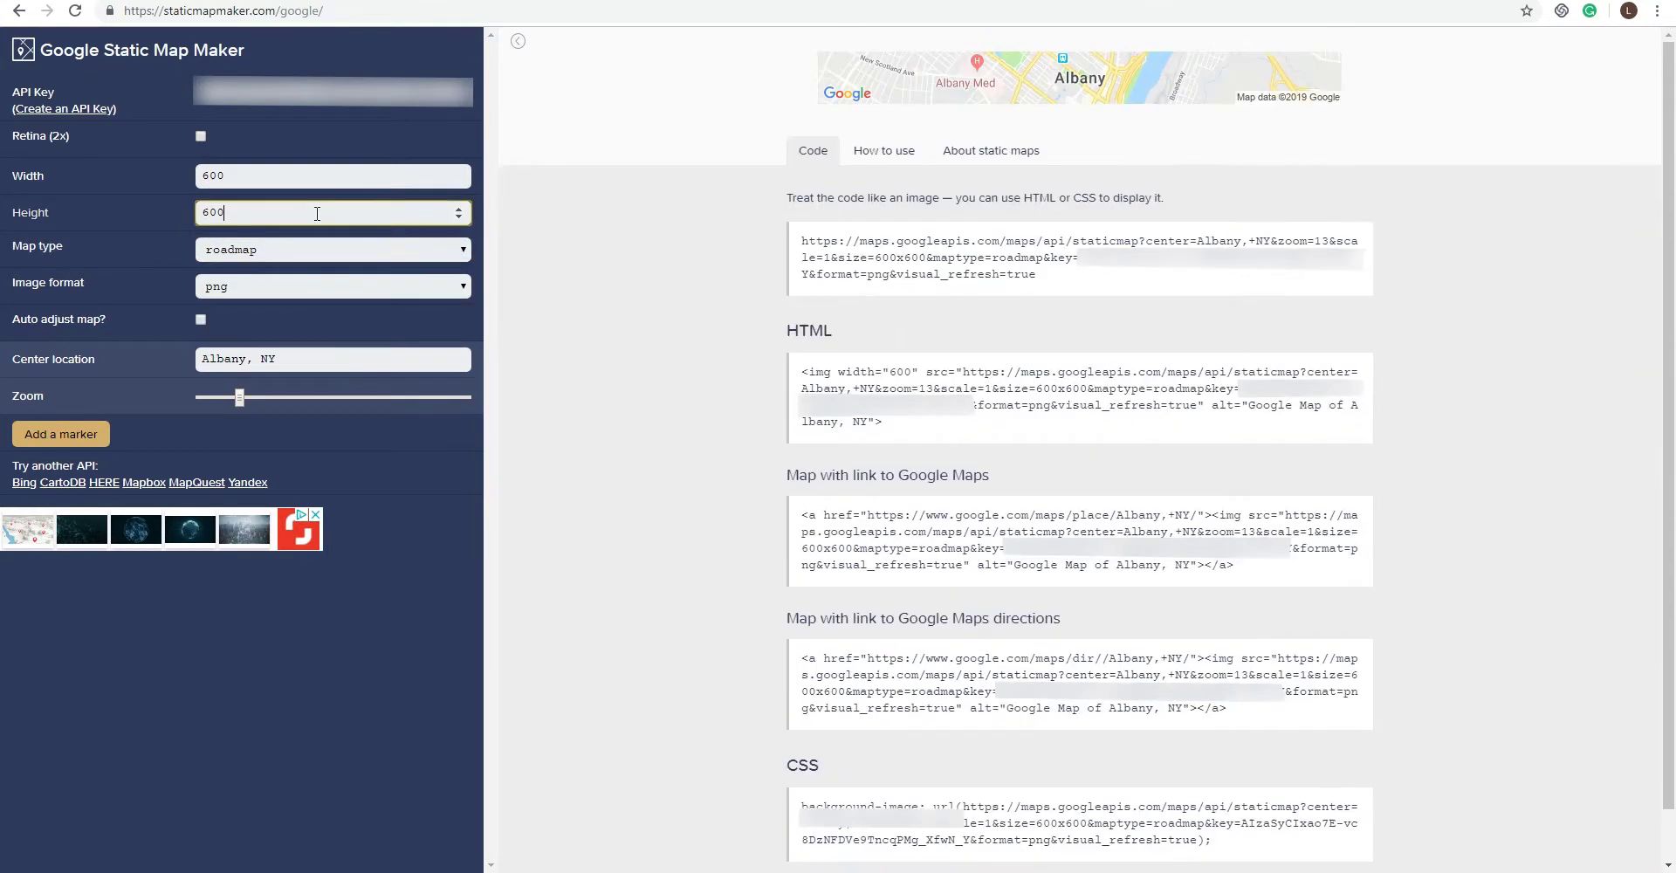
key("Return")
scroll(927, 353, "down", 3)
left_click(1011, 644)
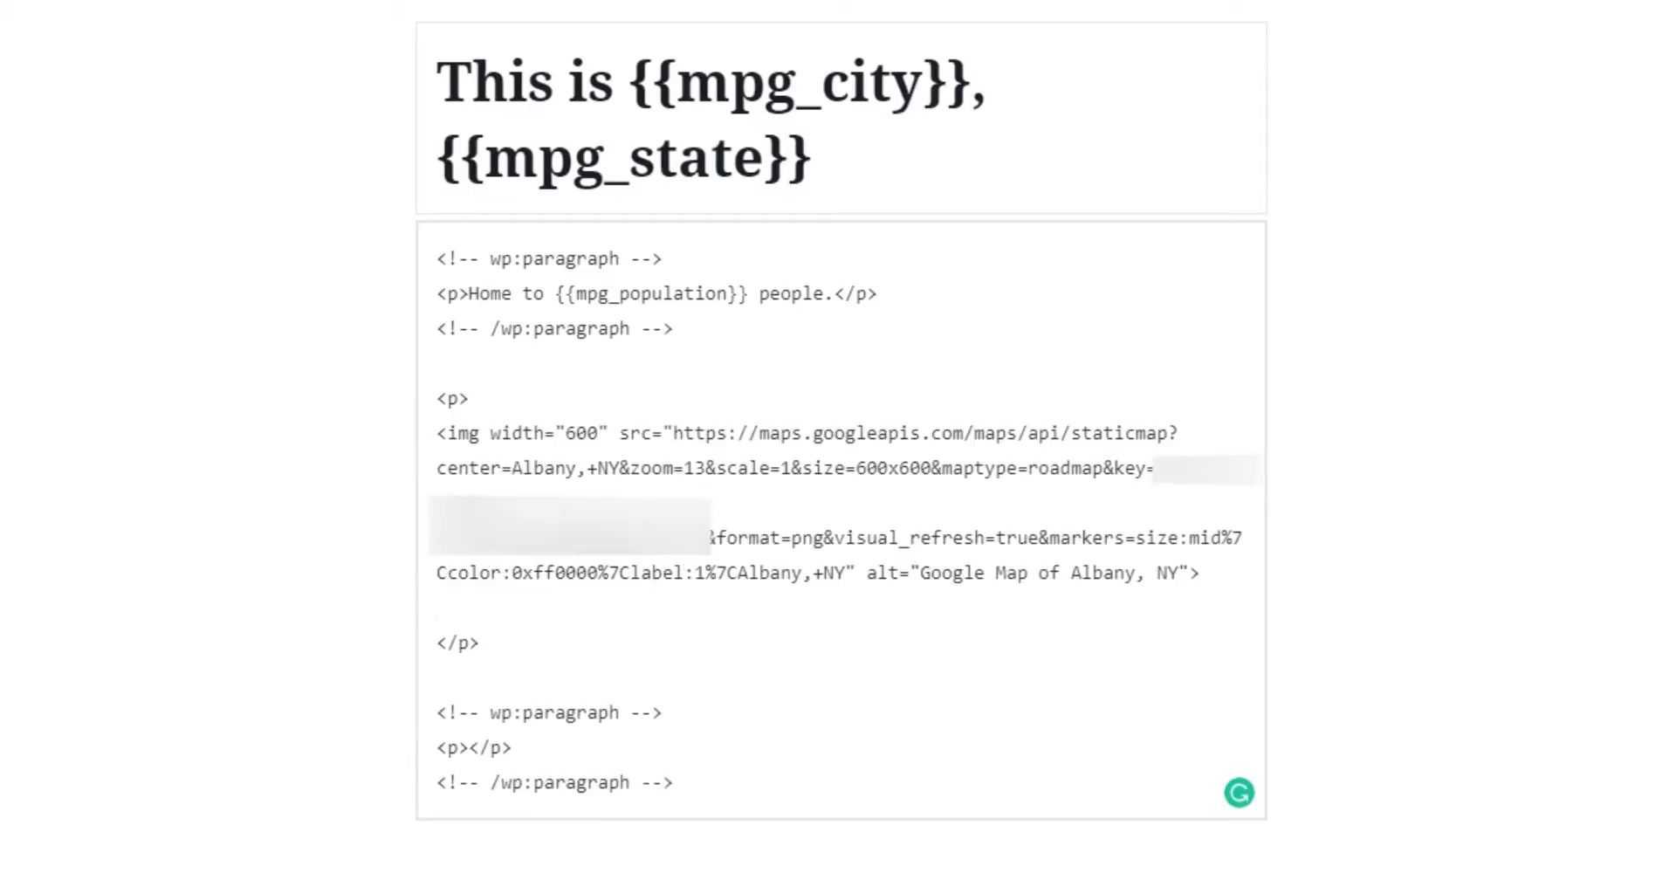
Replace the Albany,+NY center value in the pasted image code with {{mpg_city}}+{{mpg_state}}
left_click_drag(513, 468, 618, 468)
key("BackSpace")
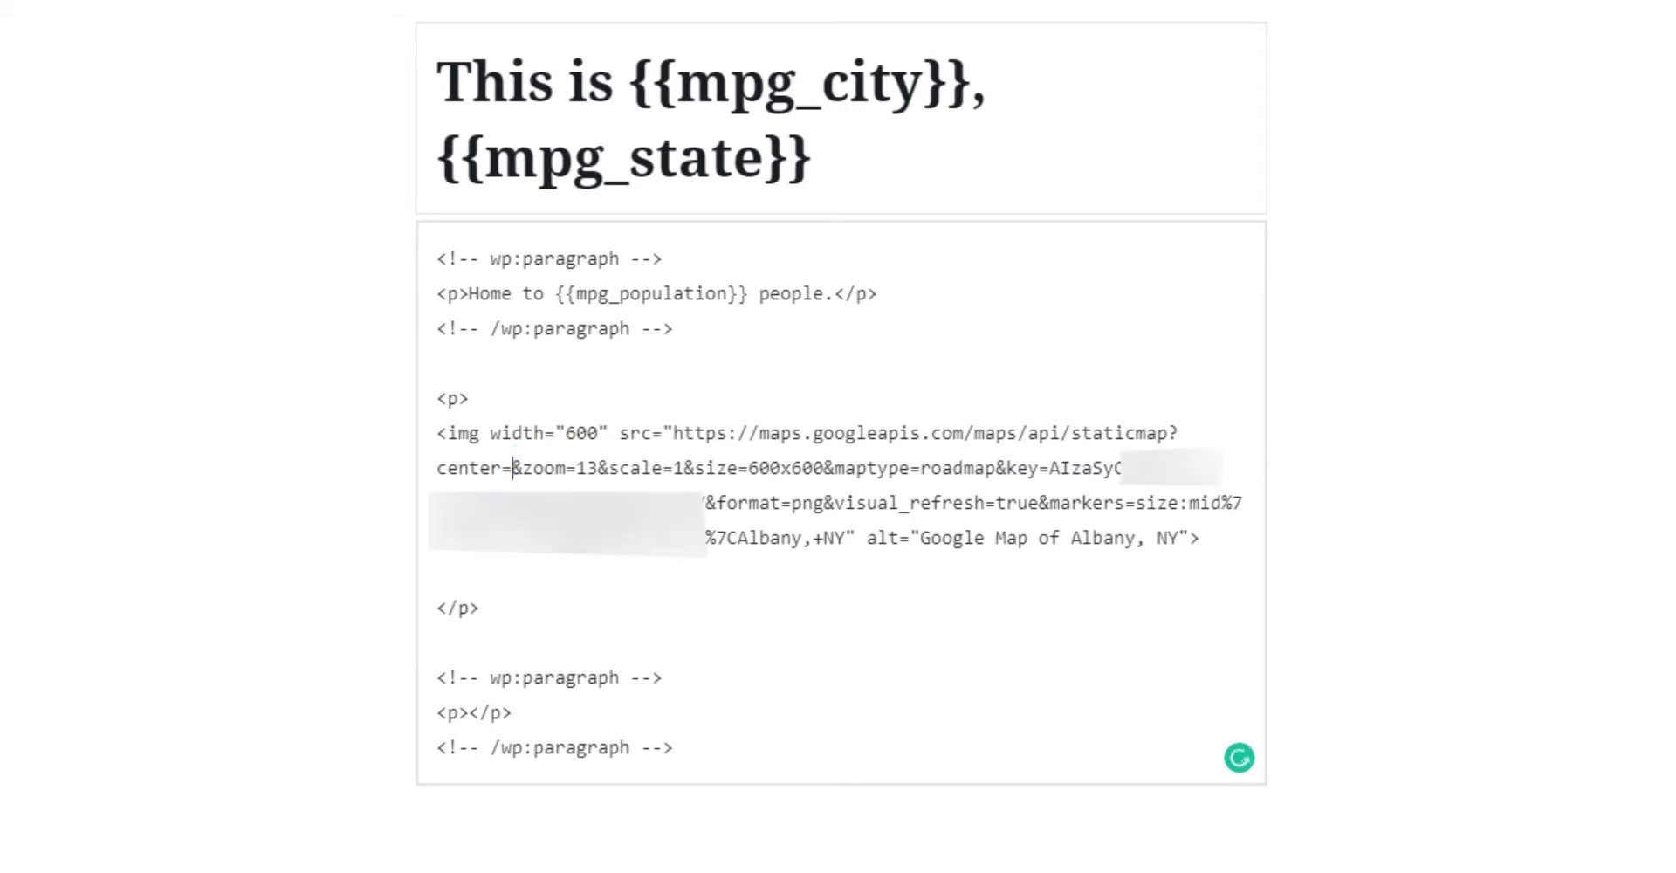
type("{{mpg_city}}+{{mpg")
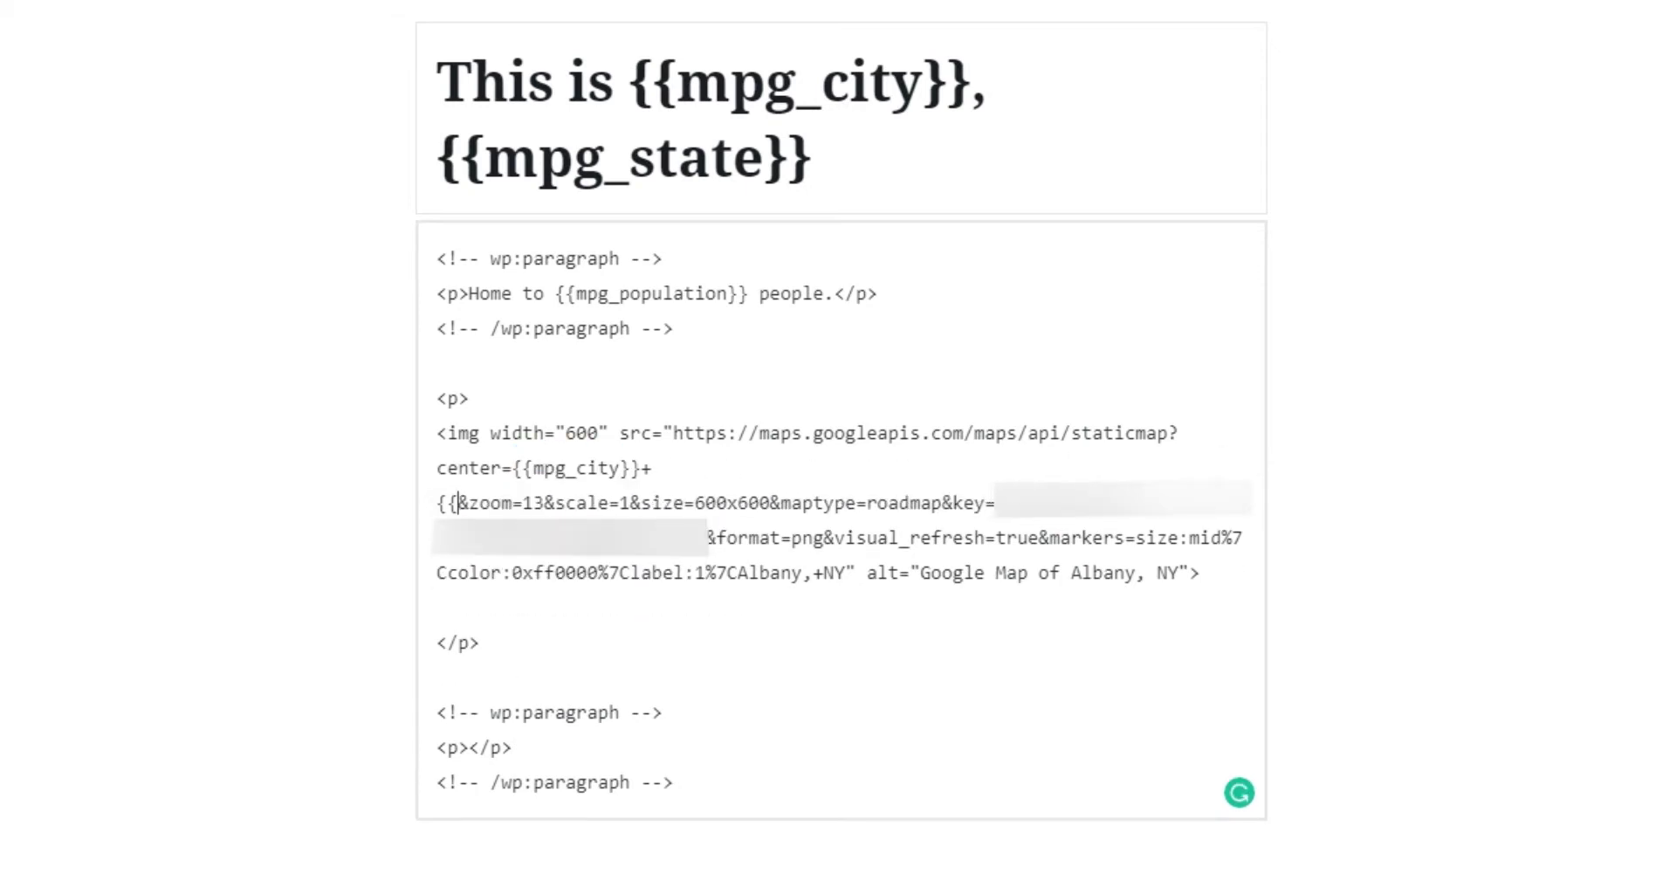
type("_state}}")
Change the image's alt text to "Google Map of {{mpg_city}}, {{mpg_state}}" and update the page
left_click_drag(864, 608, 1200, 611)
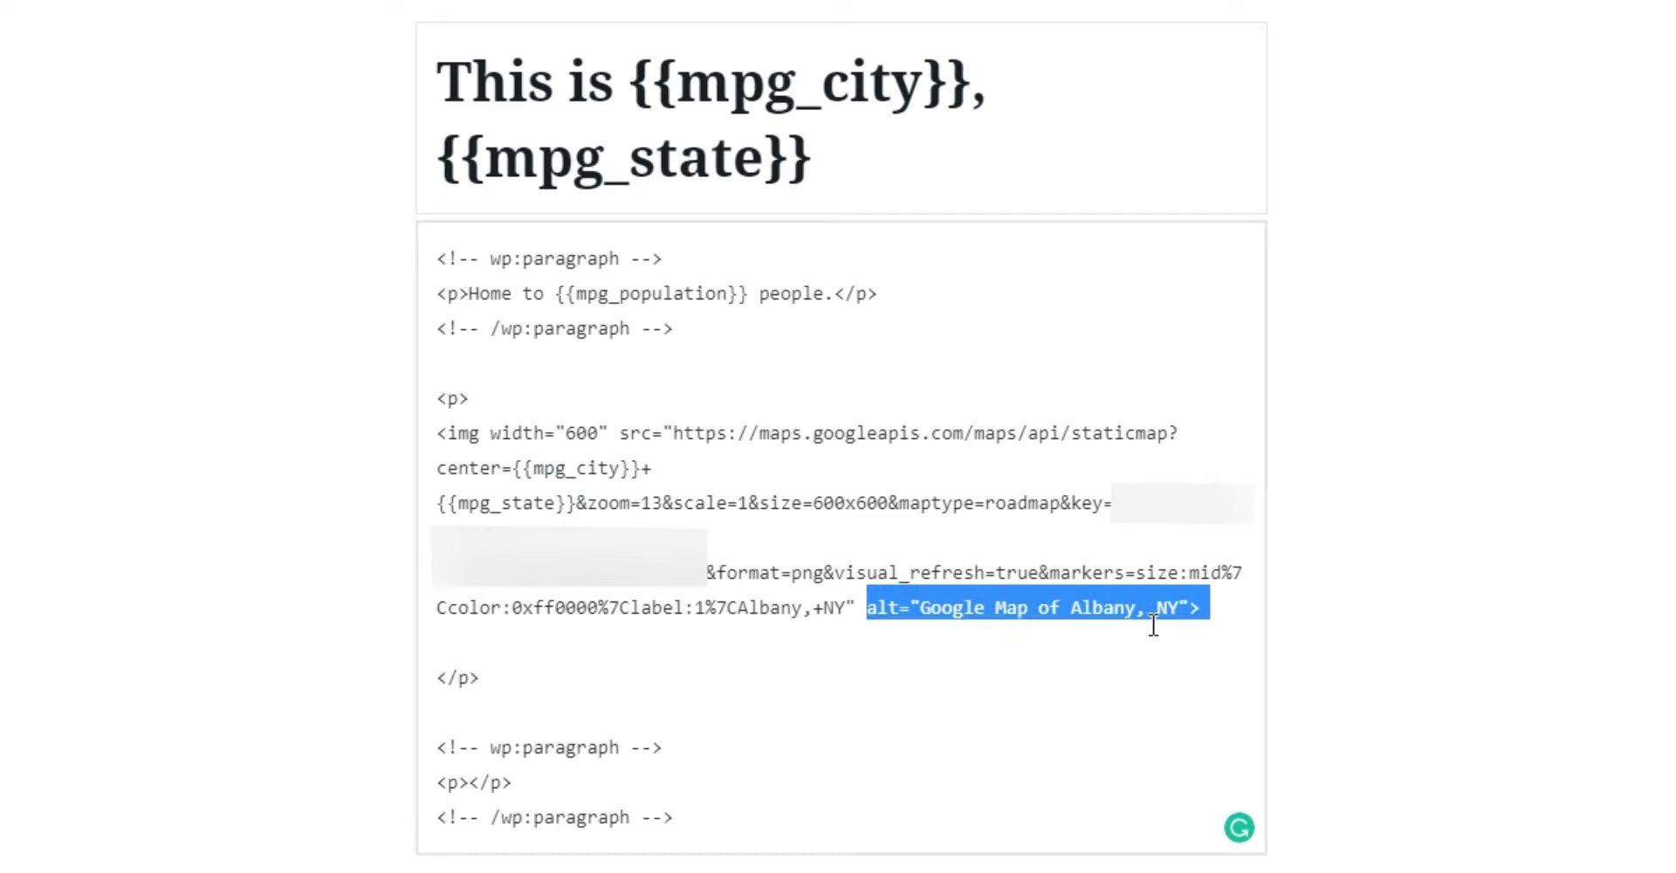
left_click_drag(1070, 607, 1176, 617)
type("{{mpg_city}}, ")
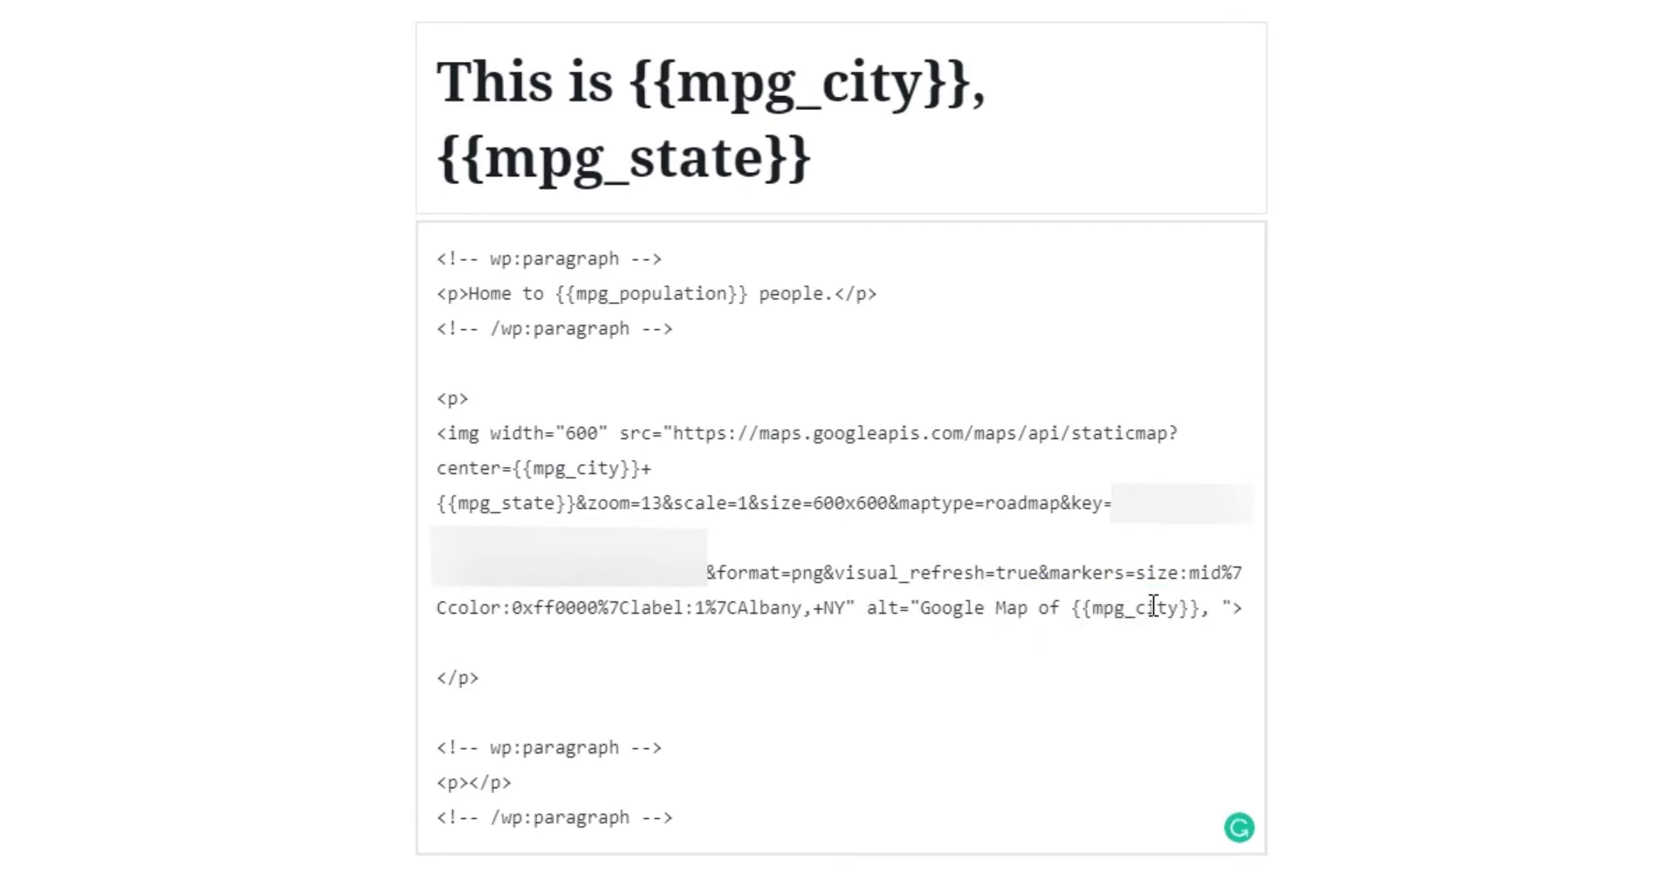
type("{{mpg_state}}")
left_click(1566, 79)
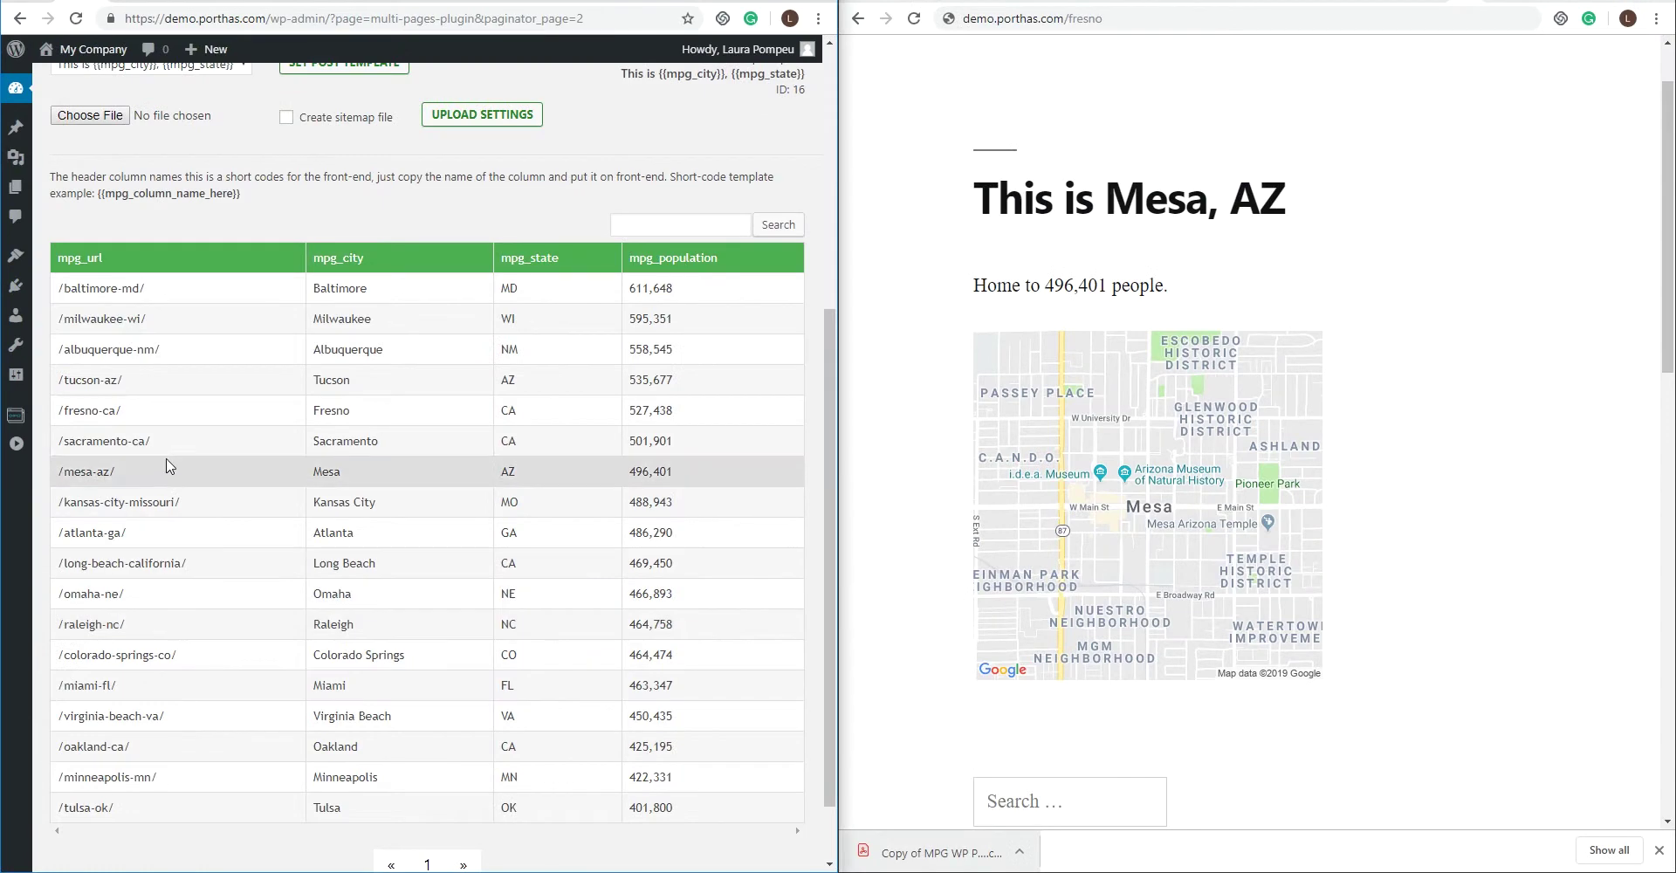
Open the generated /fresno-ca/ page from the URL table and inspect its map image
left_click_drag(123, 410, 67, 404)
key("ctrl+c")
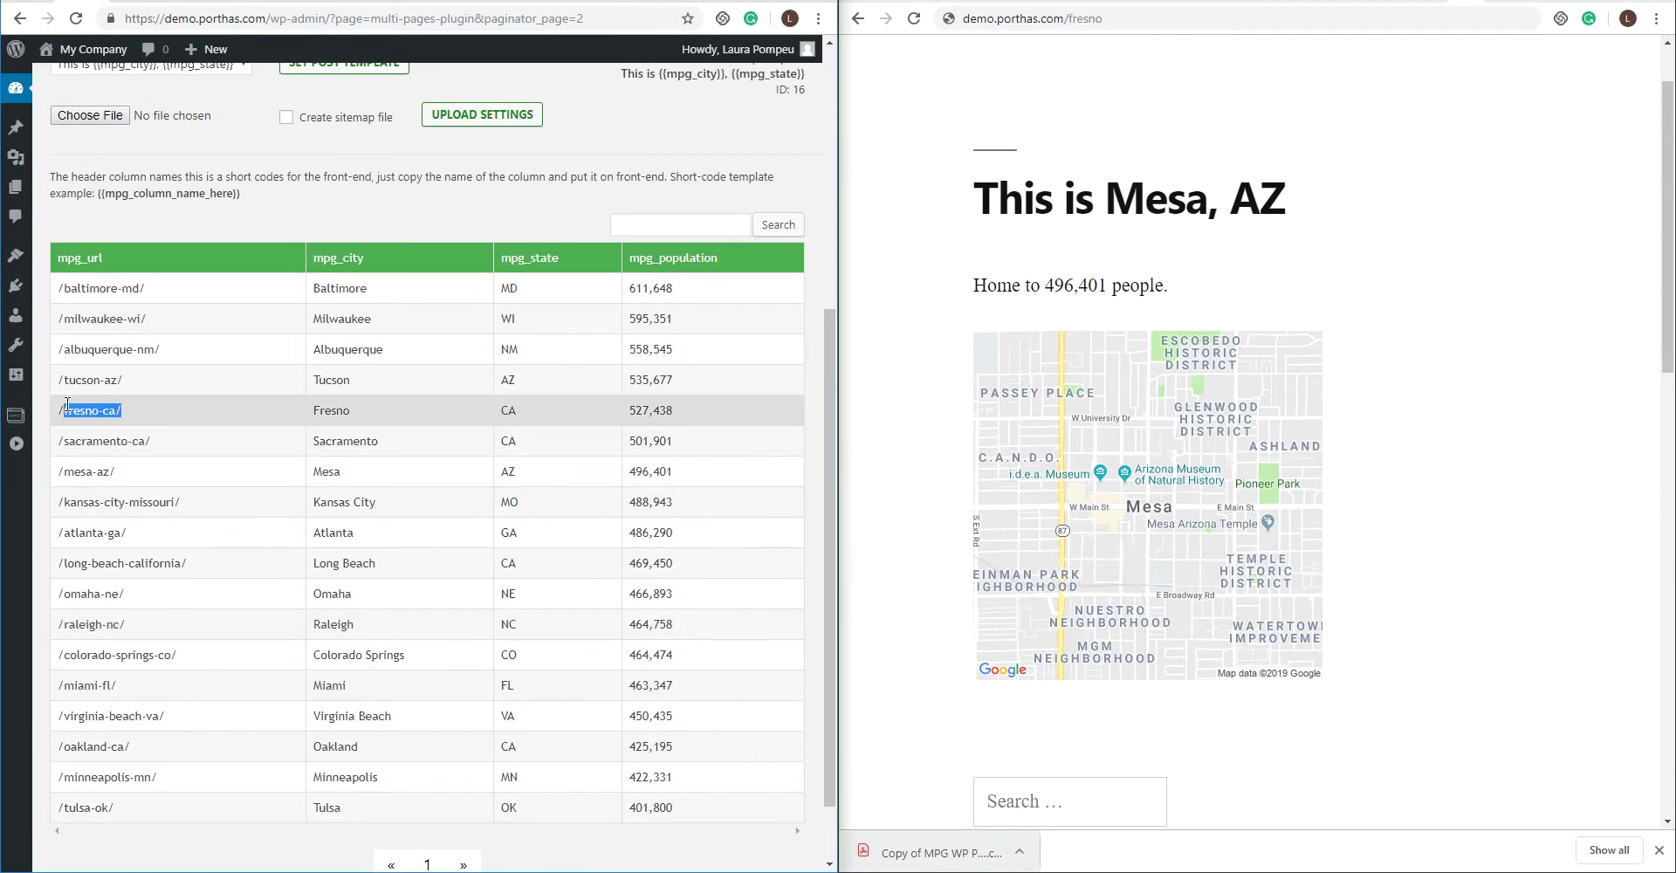
double_click(1091, 18)
key("ctrl+v")
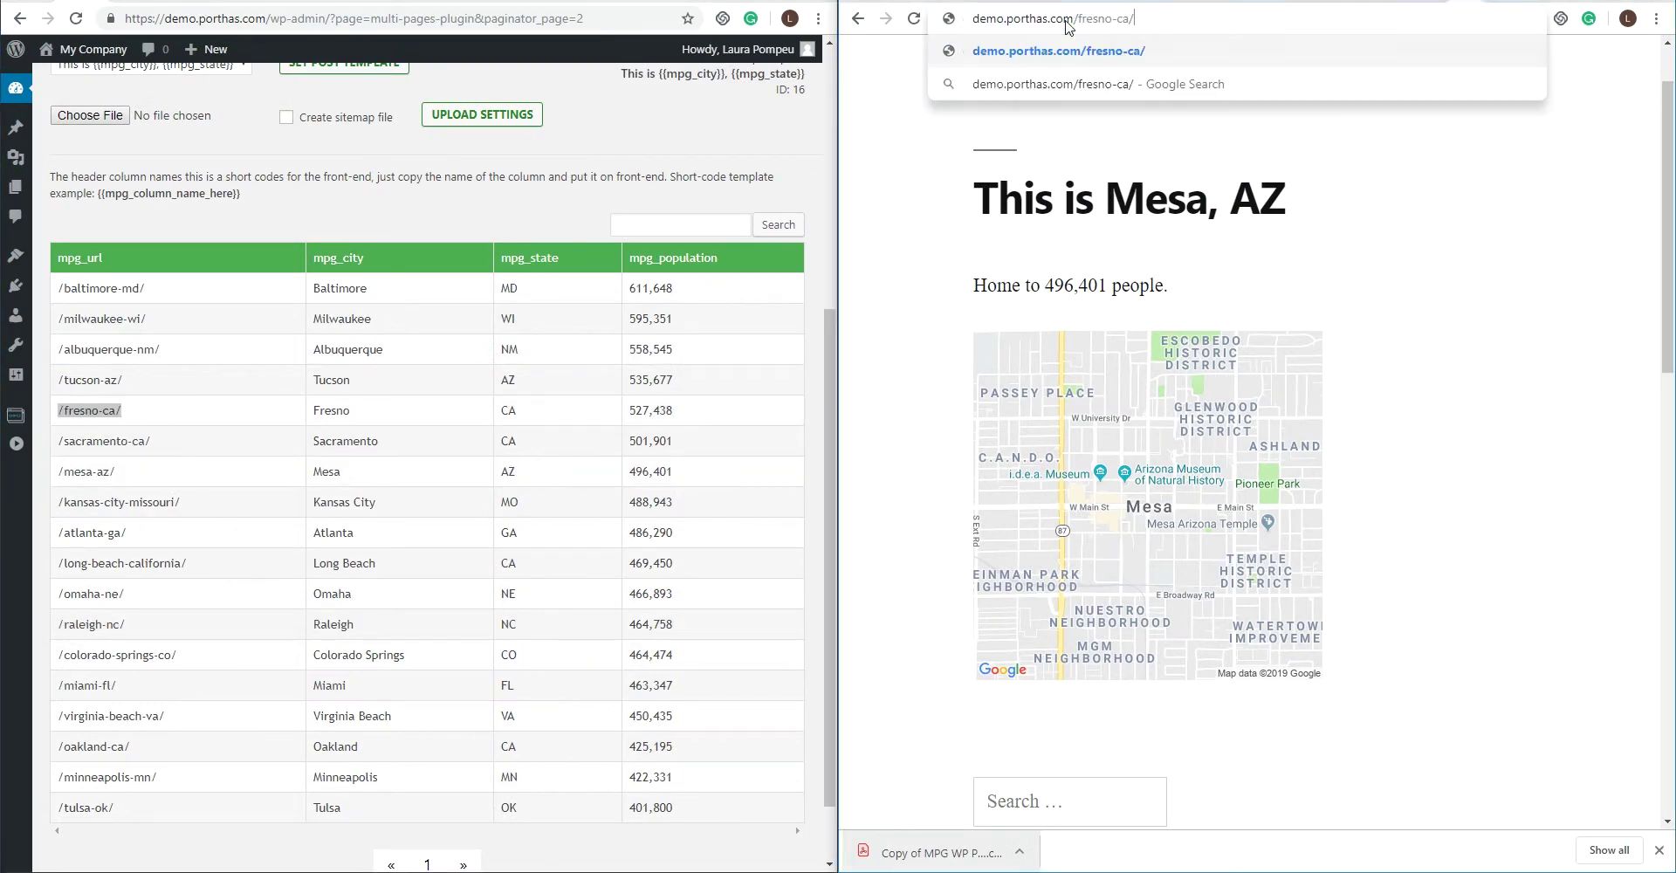
key("Return")
scroll(1359, 421, "down", 2)
right_click(1359, 422)
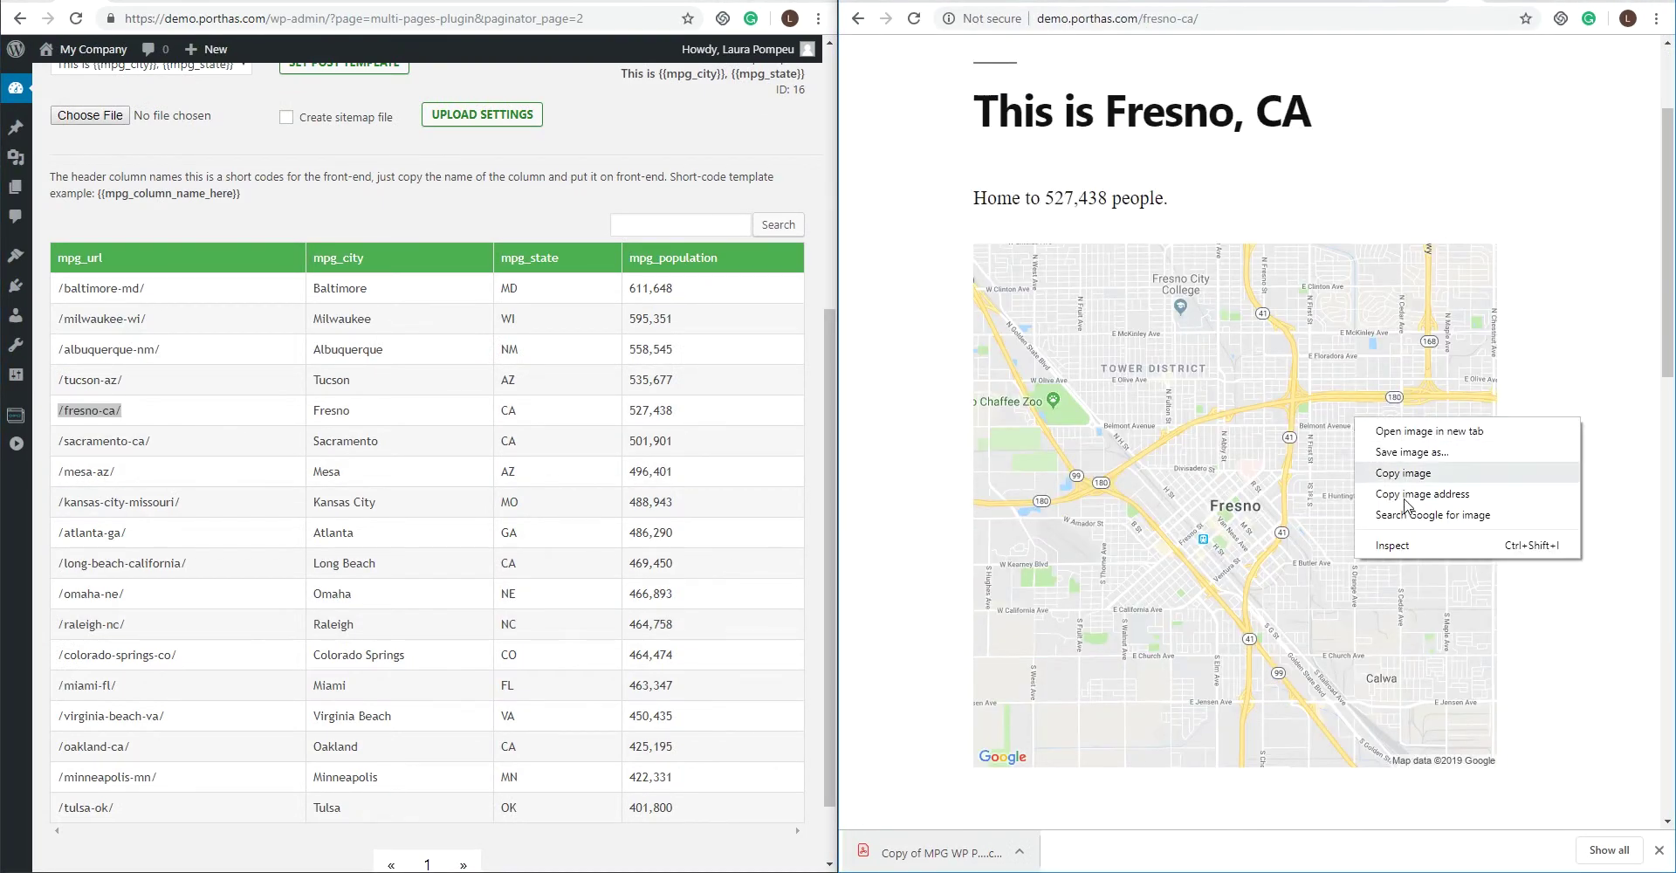
left_click(1414, 555)
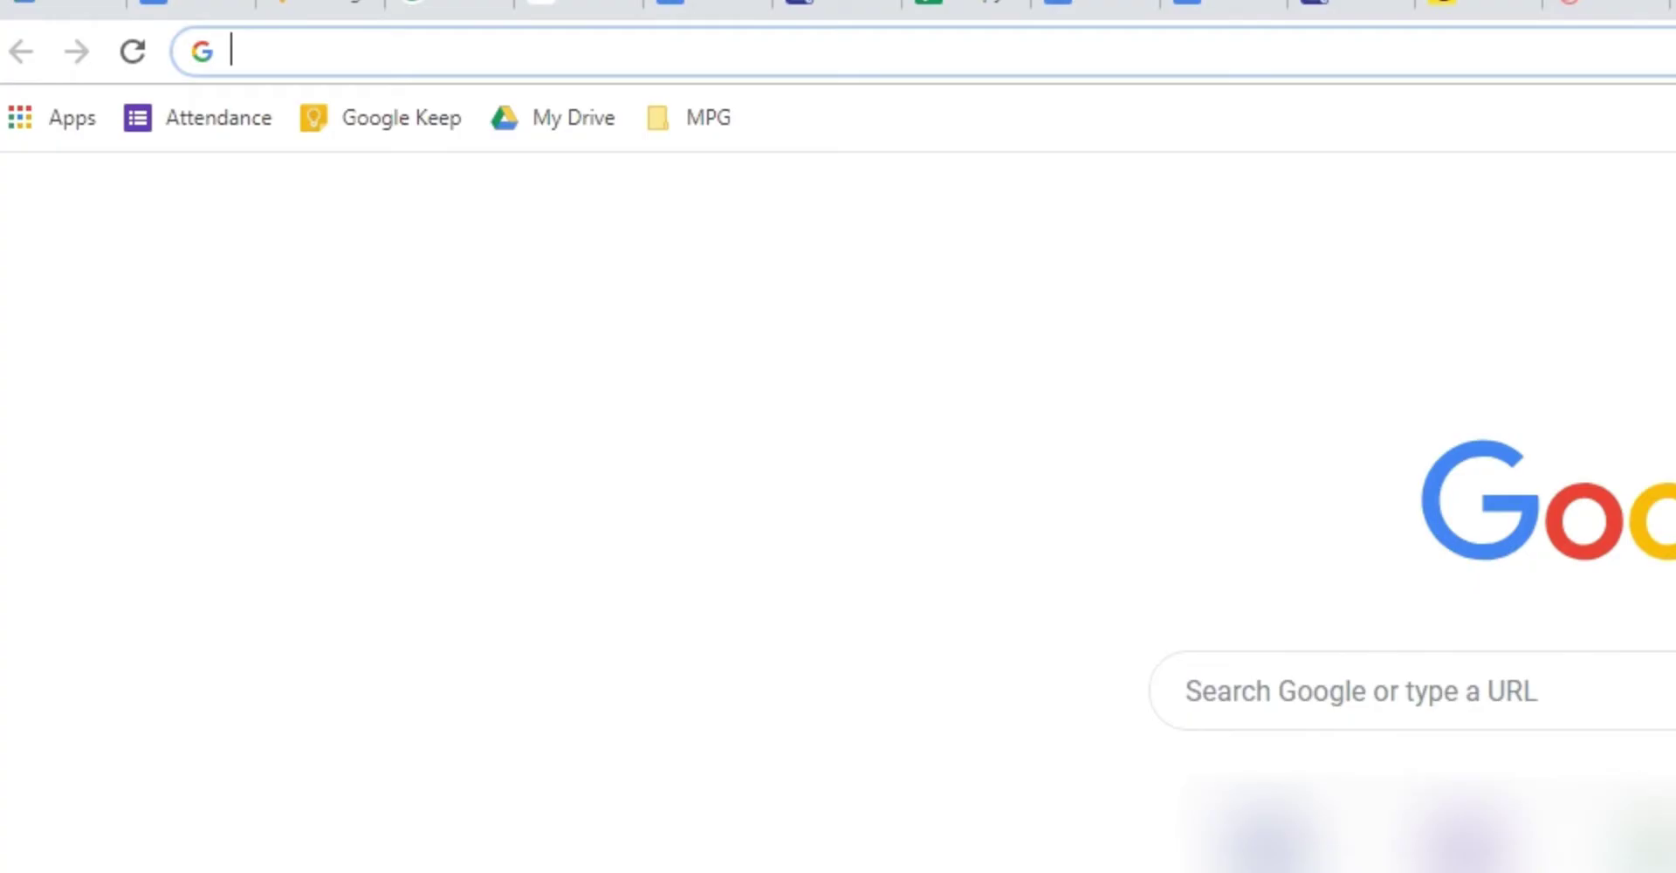
Open mpg.porthas.com in a new browser tab
type("mpg")
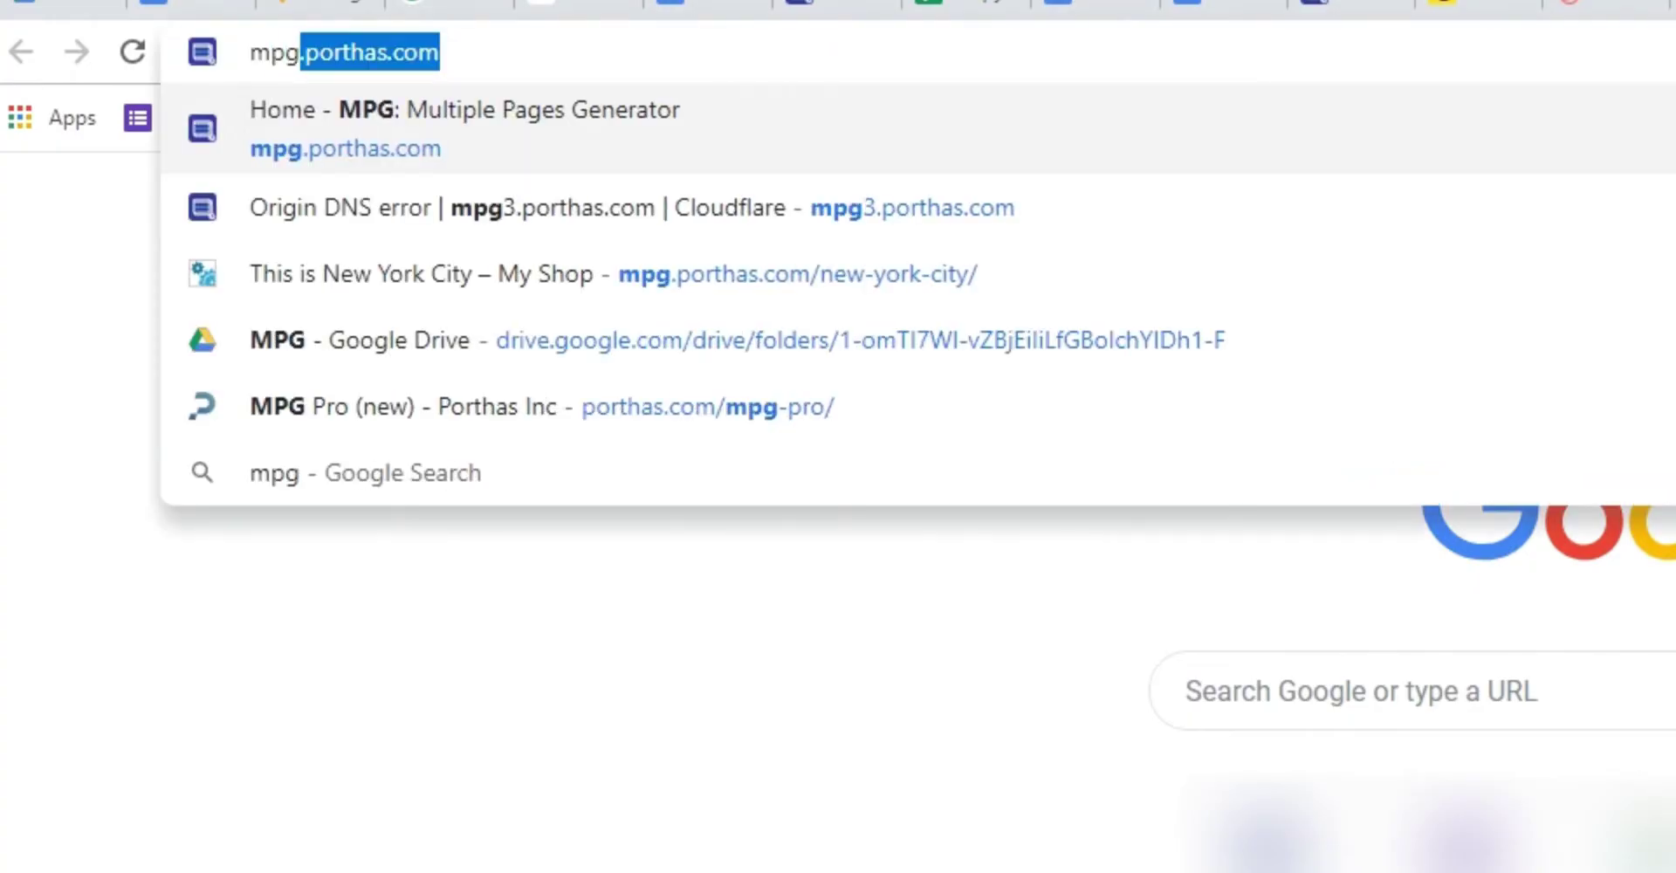
type(".porthas.com")
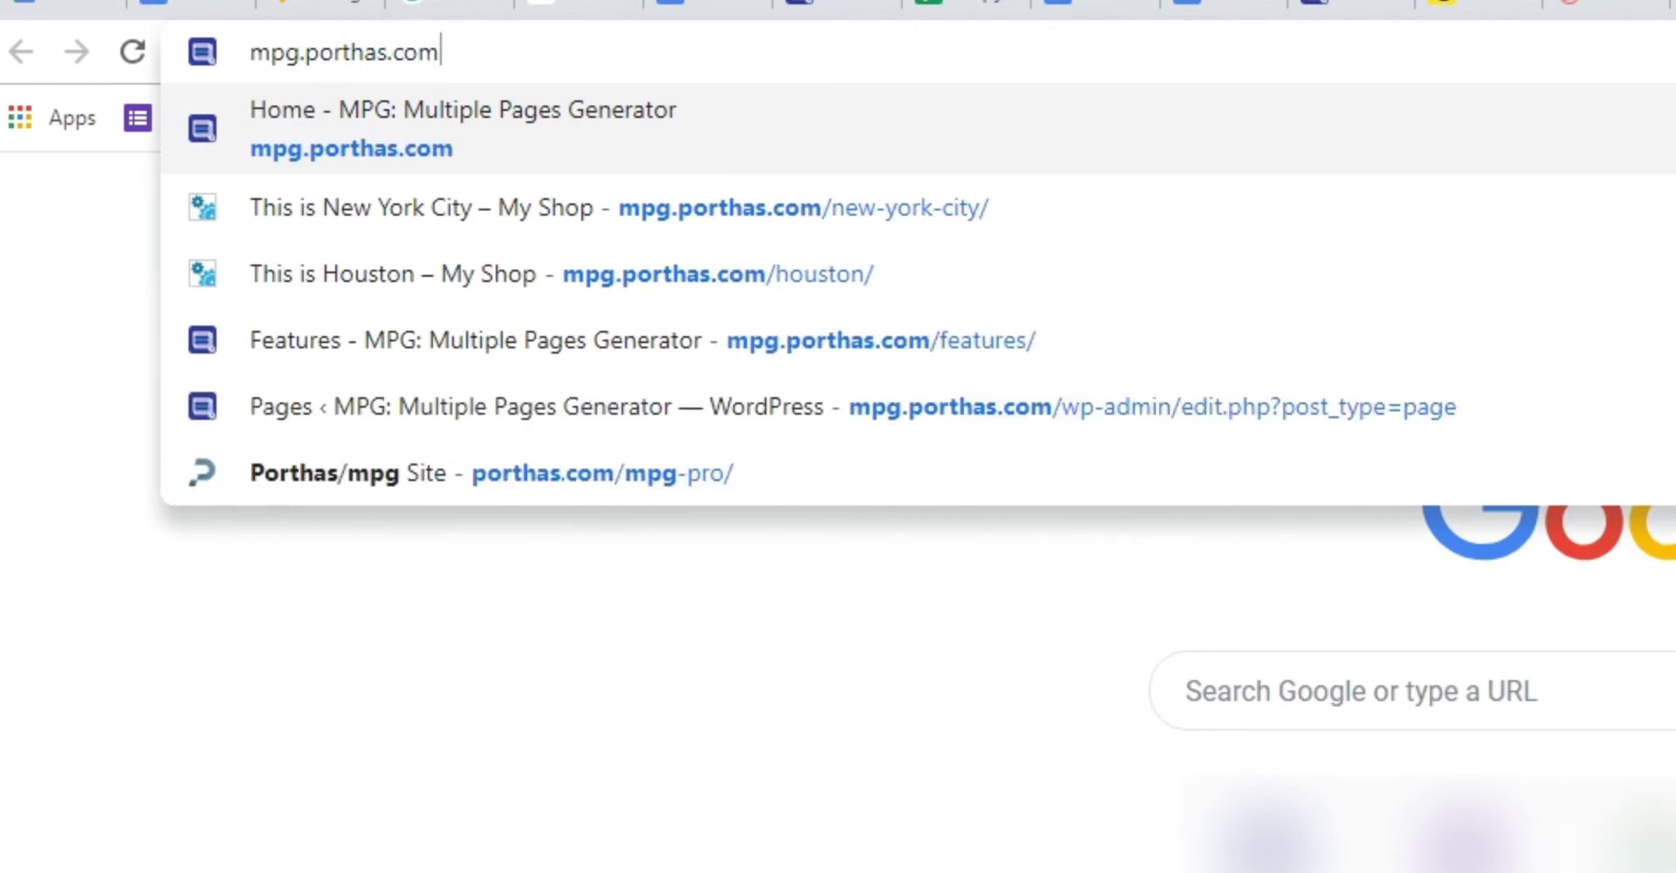
key("Return")
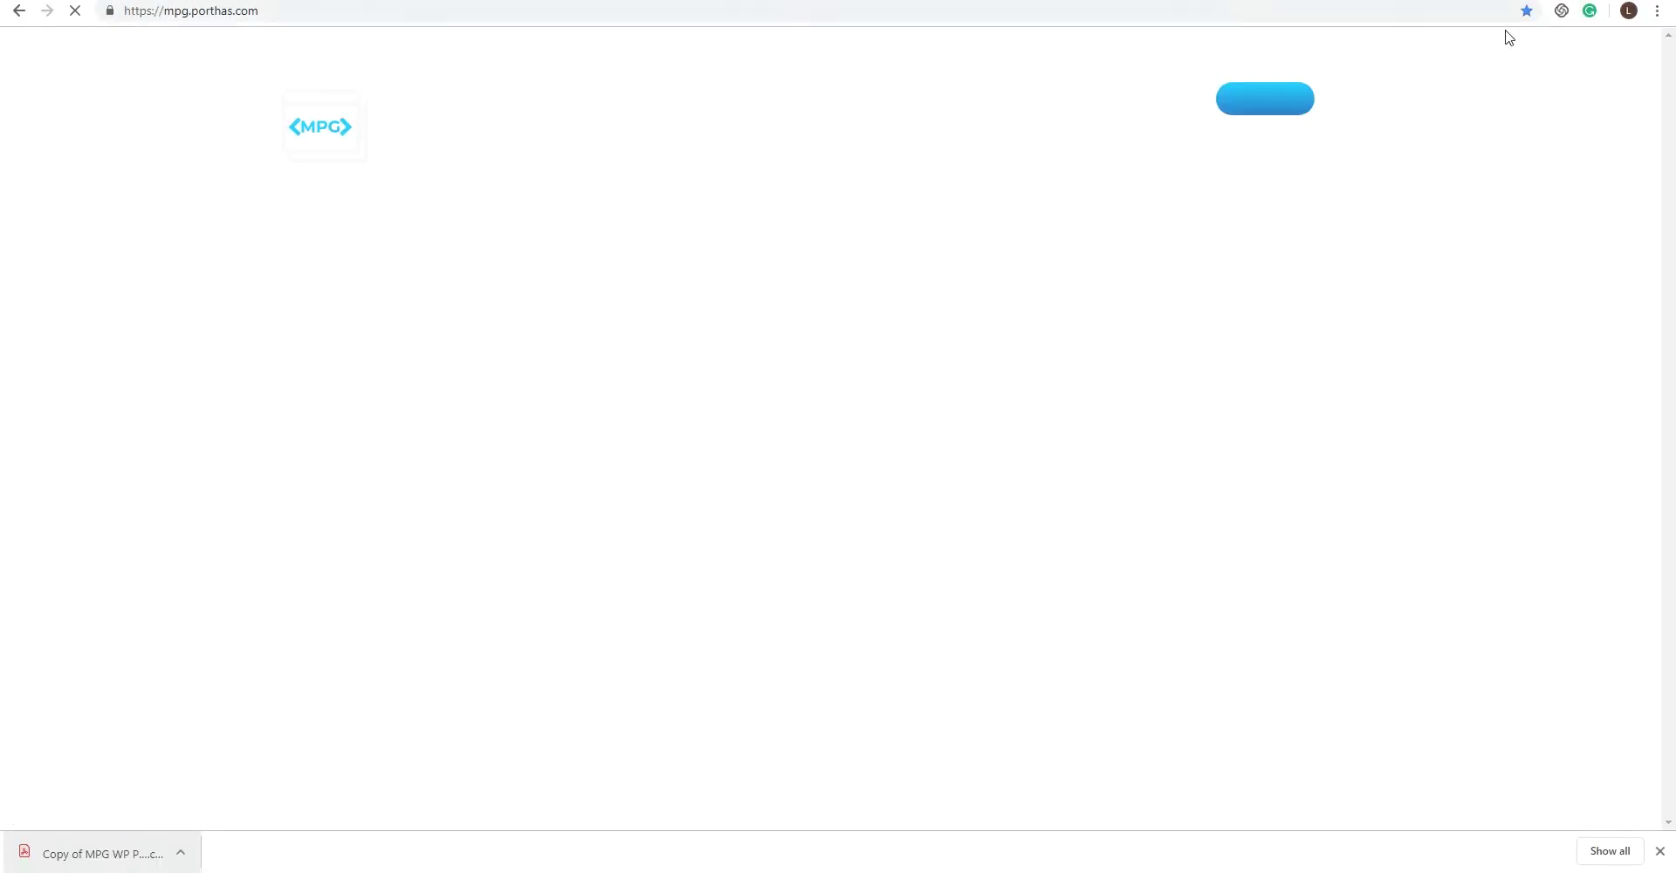